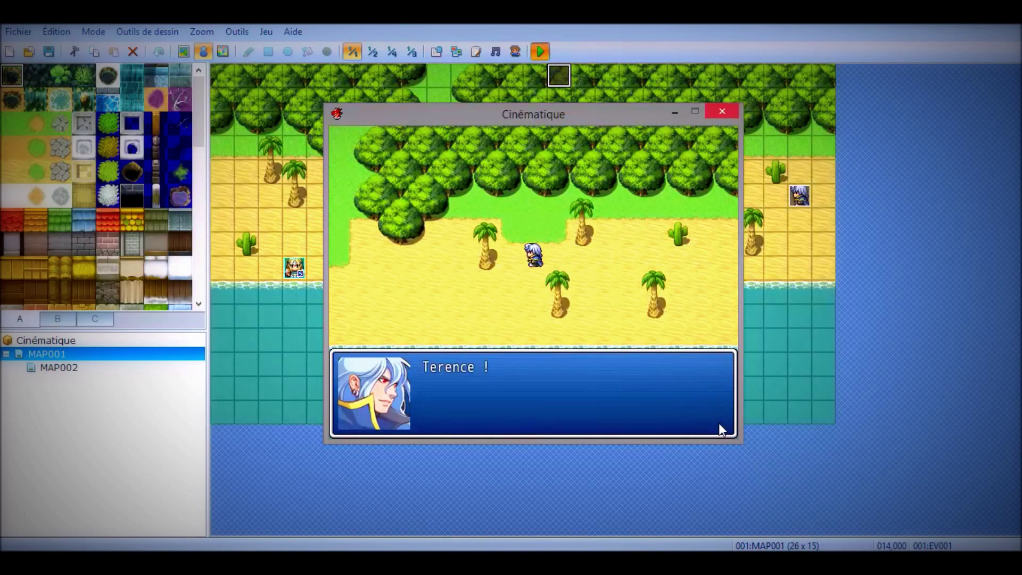
# Advance through the cutscene's dialogue in the playtest until the forest map, and end the playtest.
pyautogui.press('Return')
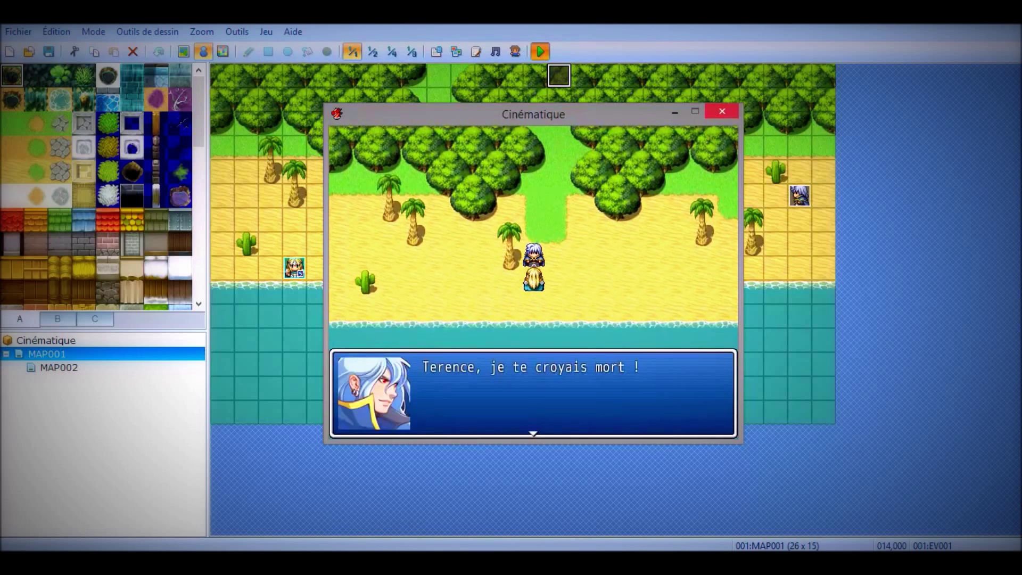
pyautogui.press('Return')
pyautogui.press('Return')
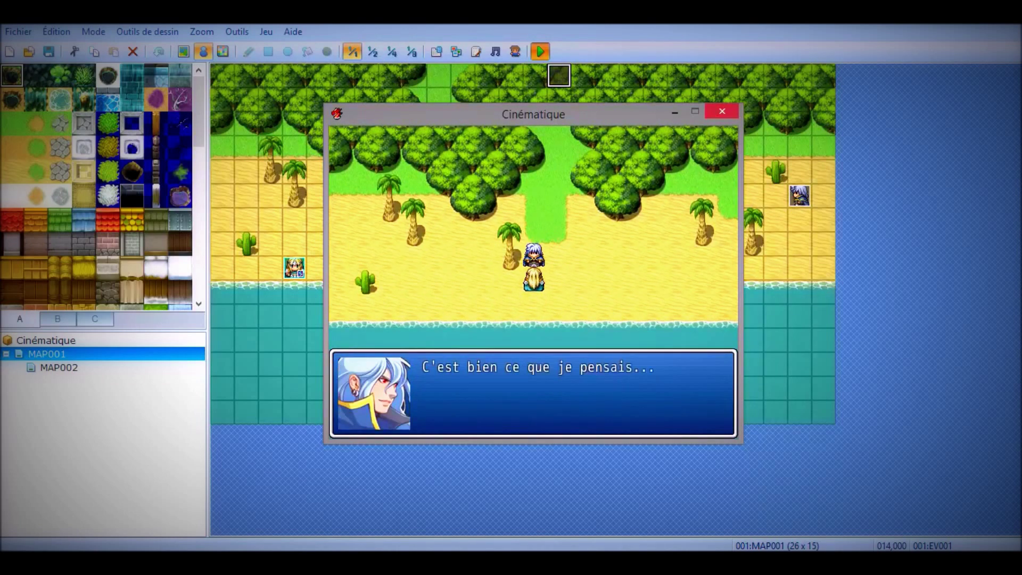
pyautogui.press('Return')
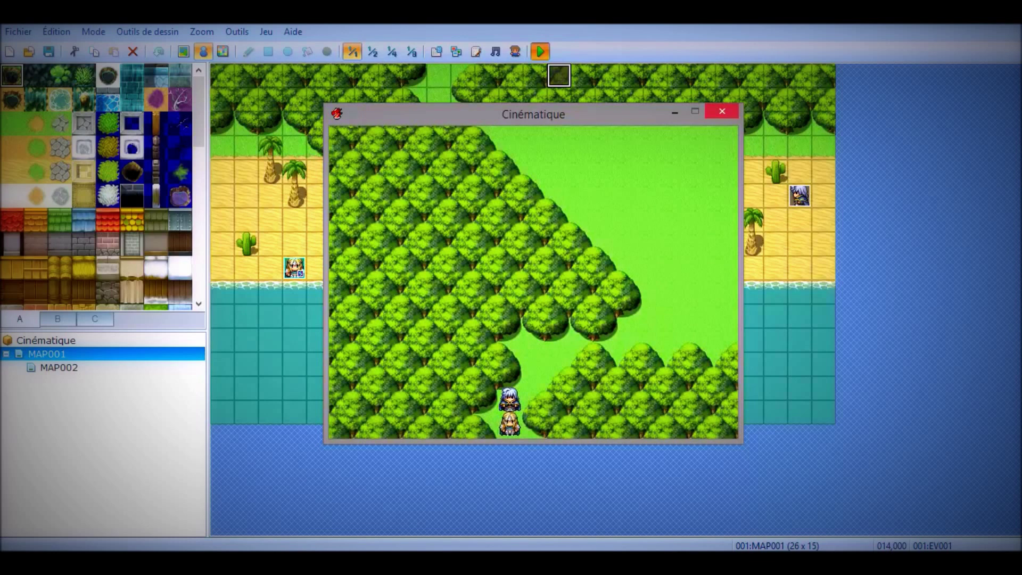
pyautogui.click(730, 111)
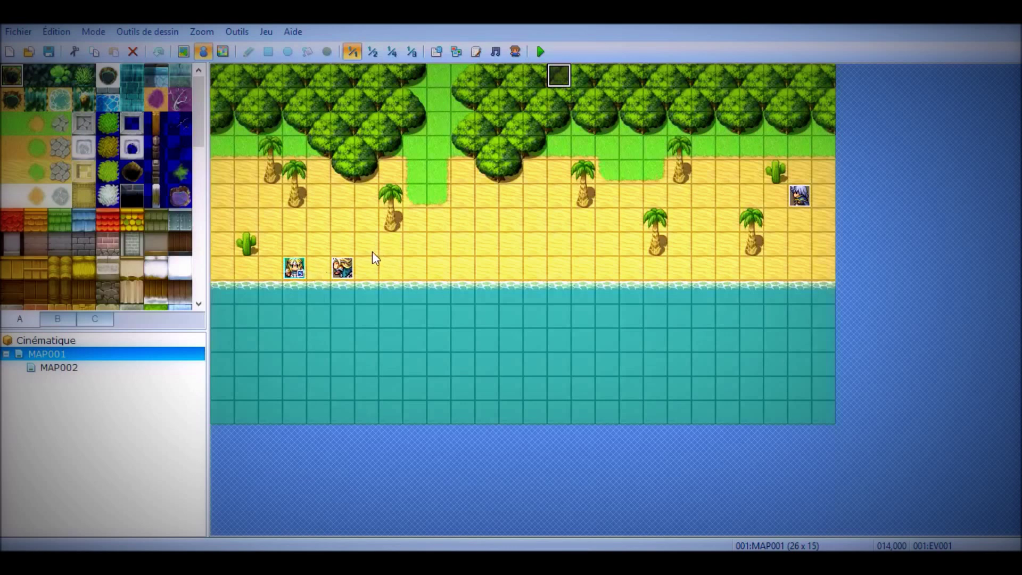
# Inspect the settings of the EV001, terence and pnj events on MAP001, closing each one.
pyautogui.doubleClick(559, 75)
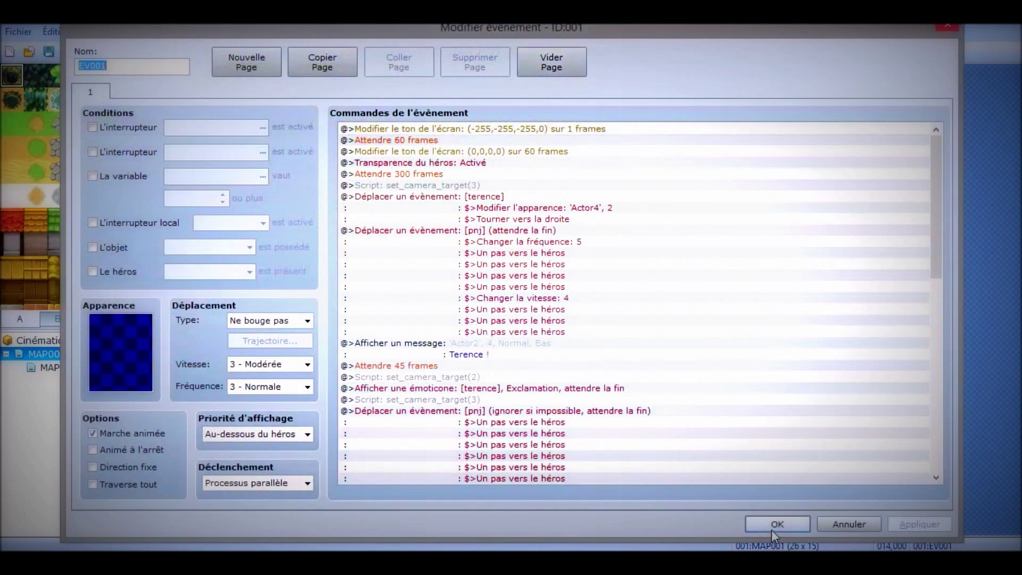
pyautogui.click(772, 529)
pyautogui.doubleClick(341, 267)
pyautogui.click(783, 530)
pyautogui.doubleClick(798, 195)
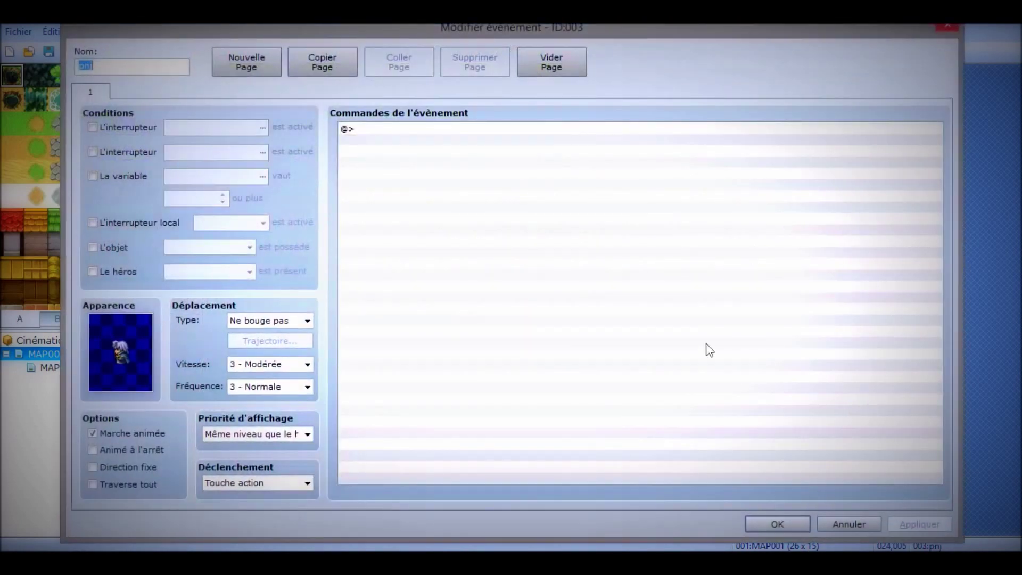
pyautogui.click(776, 524)
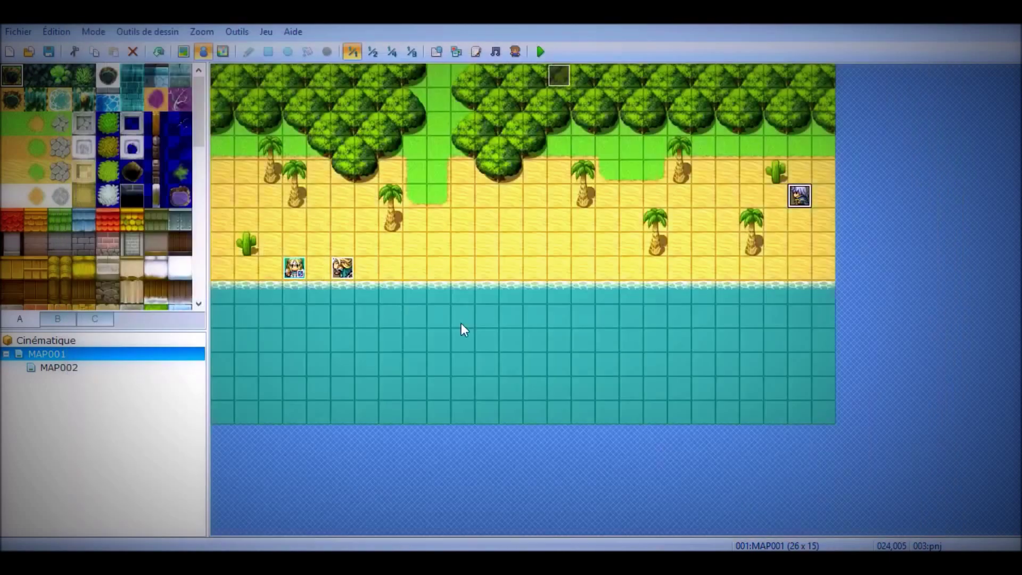
pyautogui.doubleClick(340, 266)
pyautogui.click(781, 525)
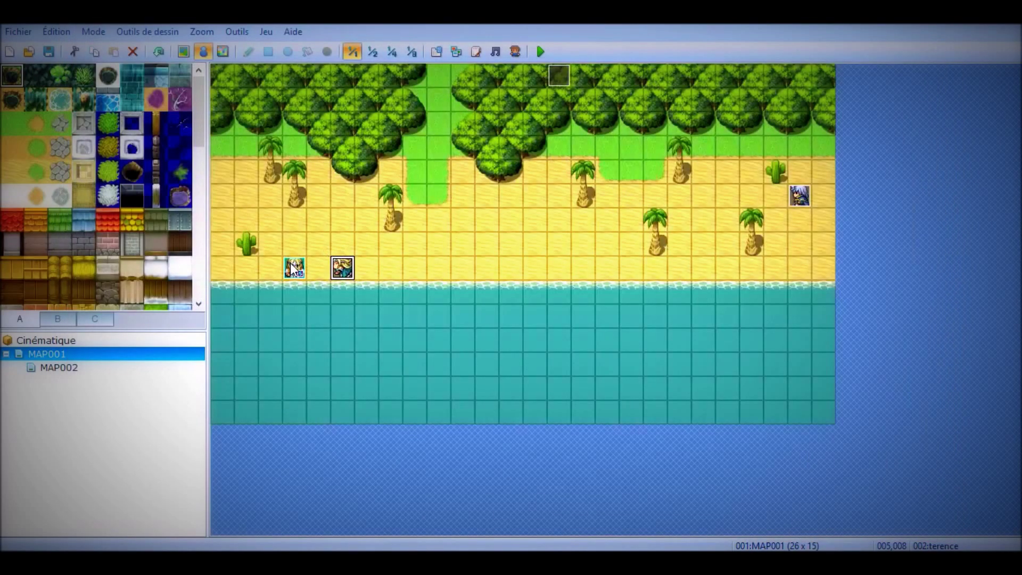
pyautogui.moveTo(565, 80); pyautogui.dragTo(665, 174)
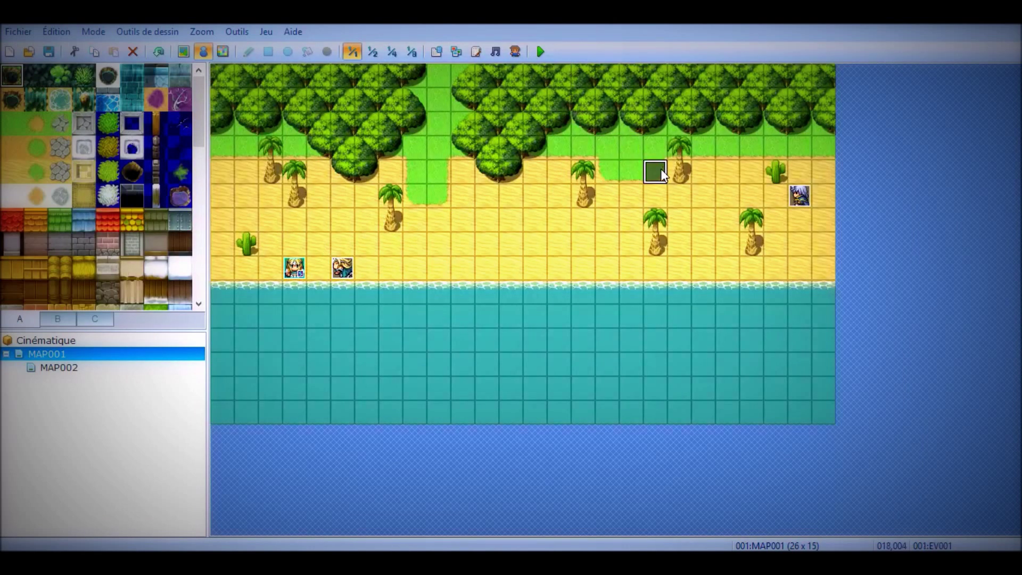
pyautogui.doubleClick(656, 171)
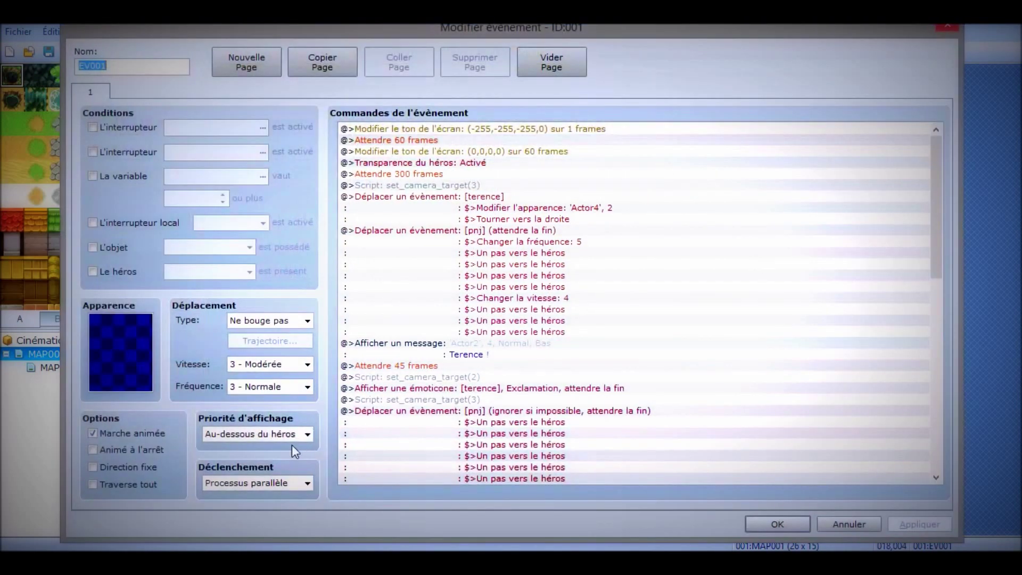
pyautogui.click(777, 524)
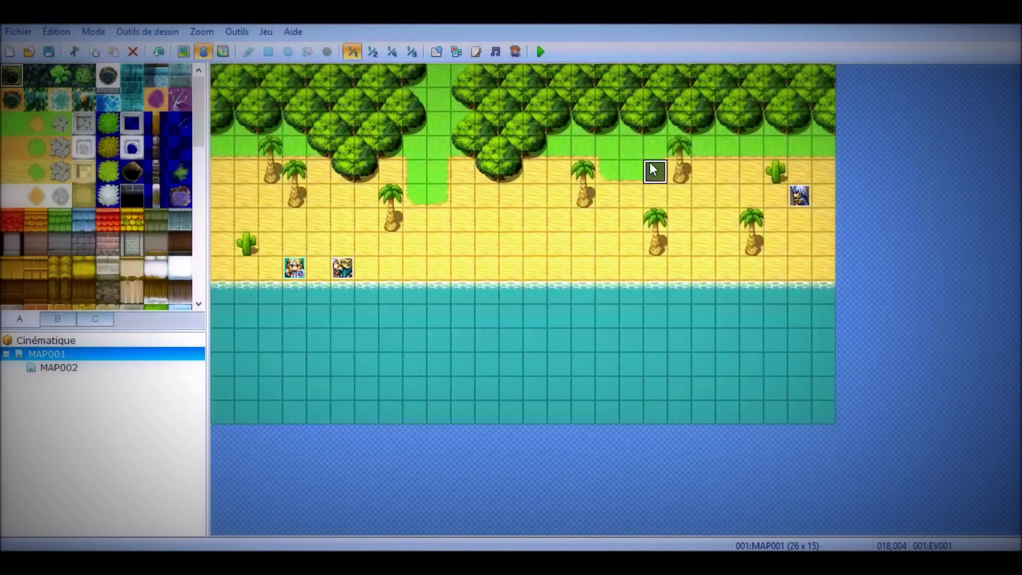
pyautogui.moveTo(559, 84); pyautogui.dragTo(559, 84)
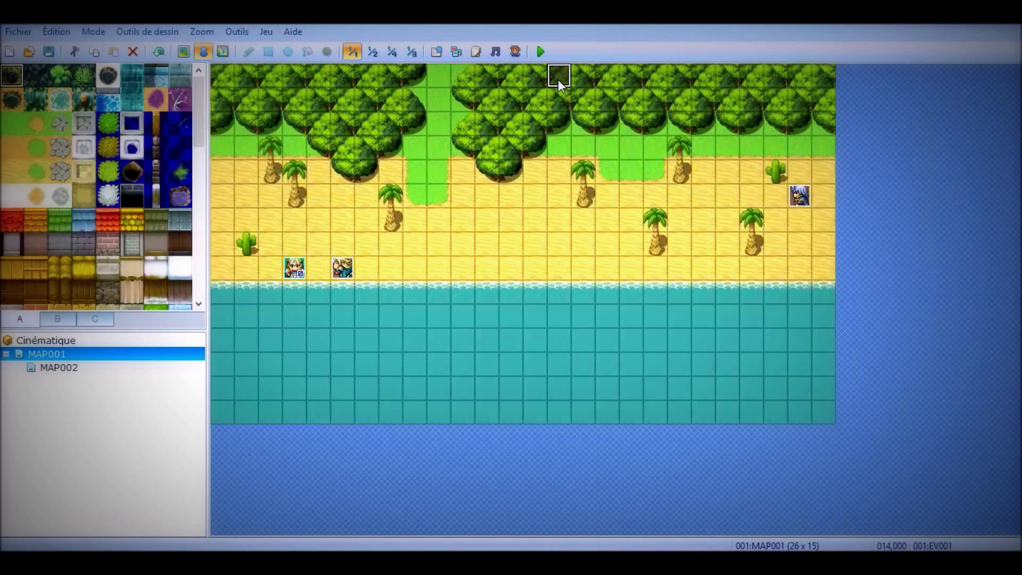
# Move the EV001 event to water tile 014,011 and open its command list.
pyautogui.moveTo(562, 89); pyautogui.dragTo(567, 341)
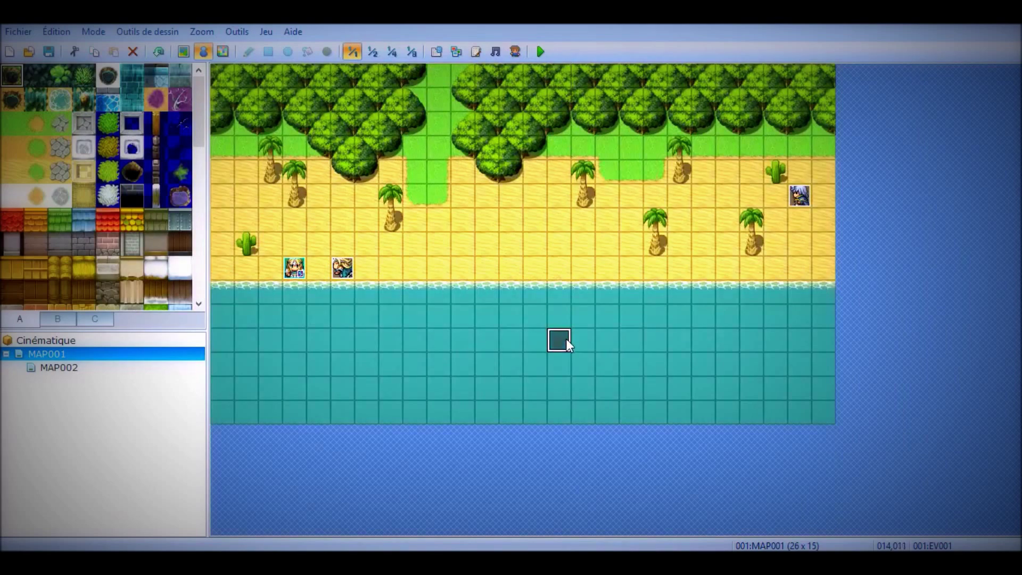
pyautogui.doubleClick(559, 341)
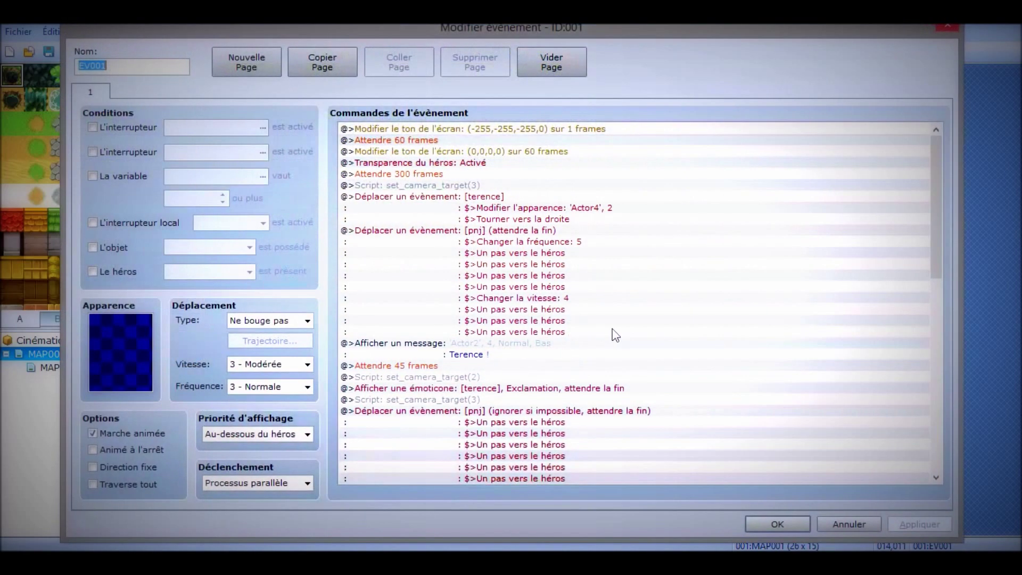
pyautogui.moveTo(937, 180); pyautogui.dragTo(953, 162)
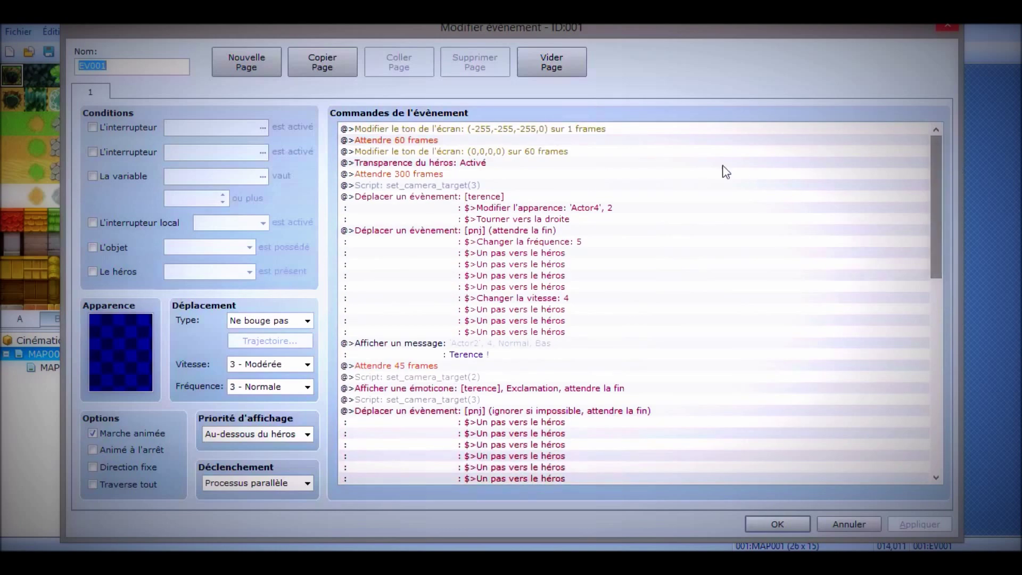
# Review the parameters of the opening 1-frame screen tone command and the 60-frame wait command that follows it.
pyautogui.click(619, 133)
pyautogui.rightClick(618, 133)
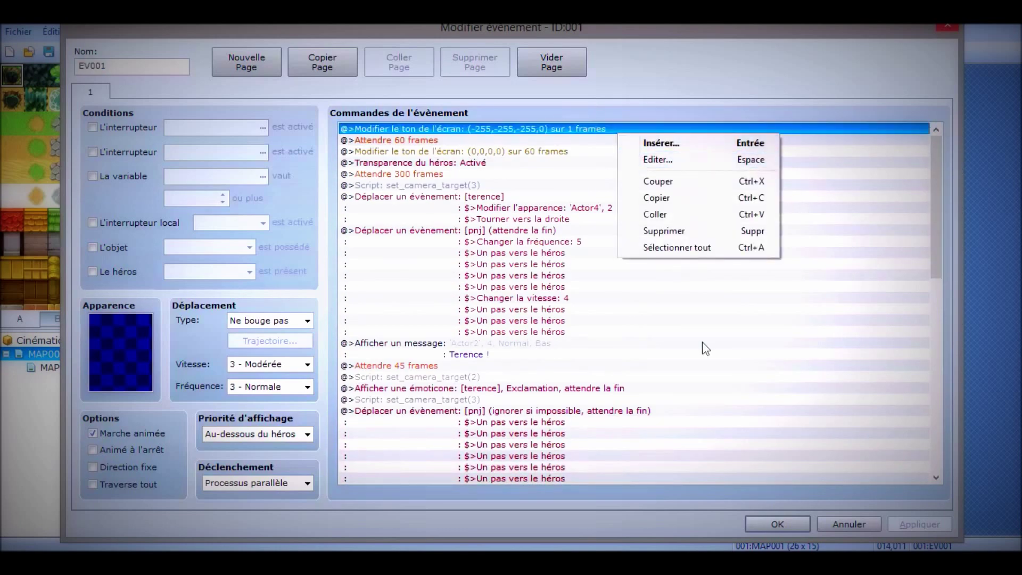
pyautogui.click(670, 166)
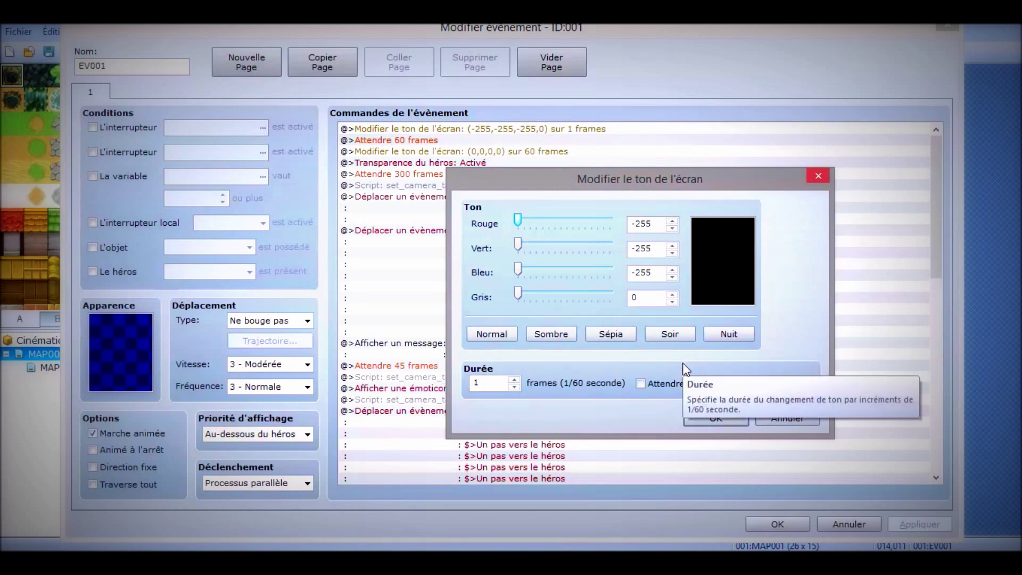
pyautogui.click(716, 420)
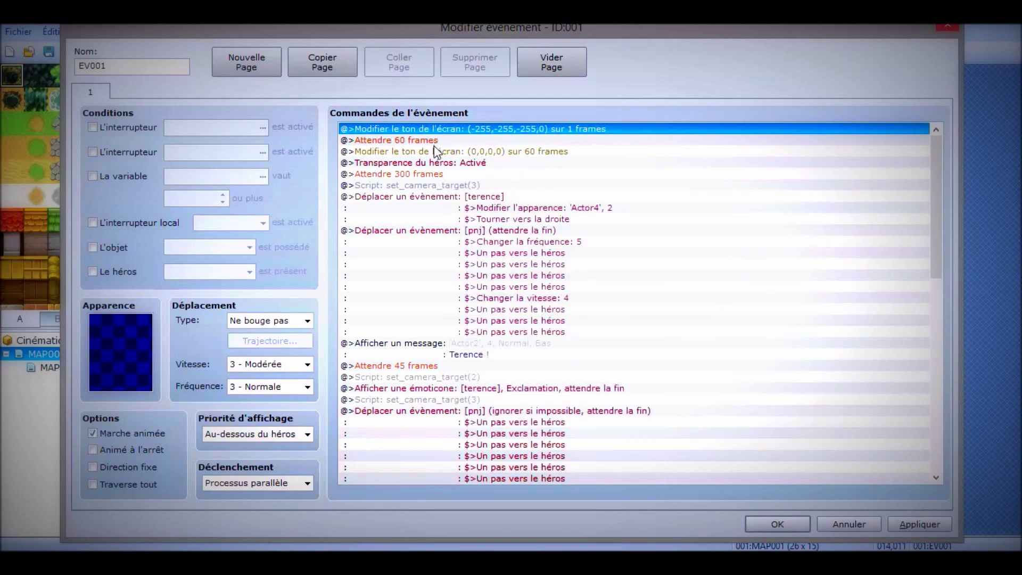
pyautogui.click(473, 143)
pyautogui.rightClick(472, 145)
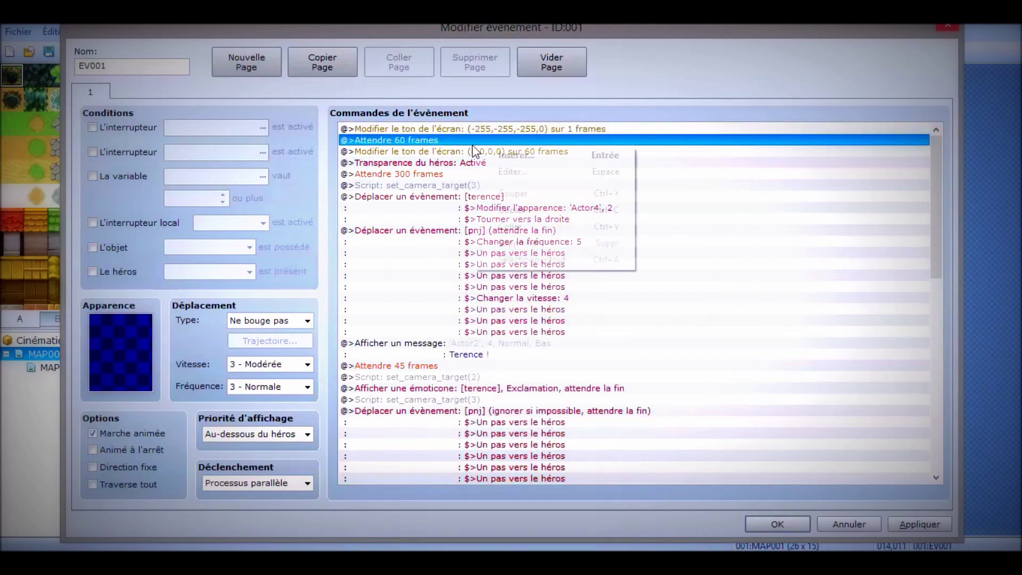
pyautogui.click(503, 171)
pyautogui.click(646, 336)
# Preview the Sombre, Soir, Nuit and Sépia presets in the 60-frame screen tone command, and confirm it with the Normal tone.
pyautogui.click(430, 152)
pyautogui.doubleClick(430, 152)
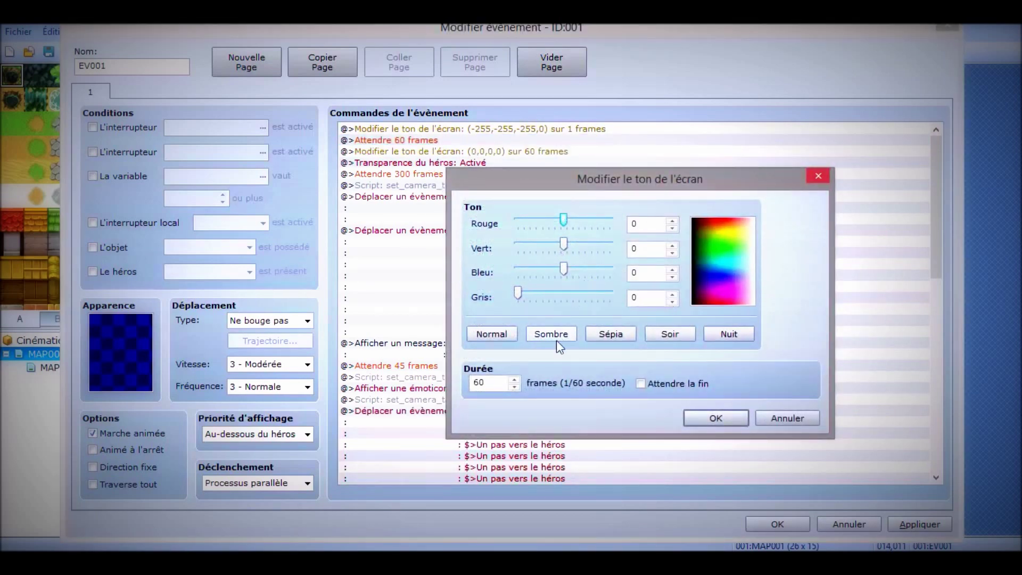
pyautogui.click(508, 332)
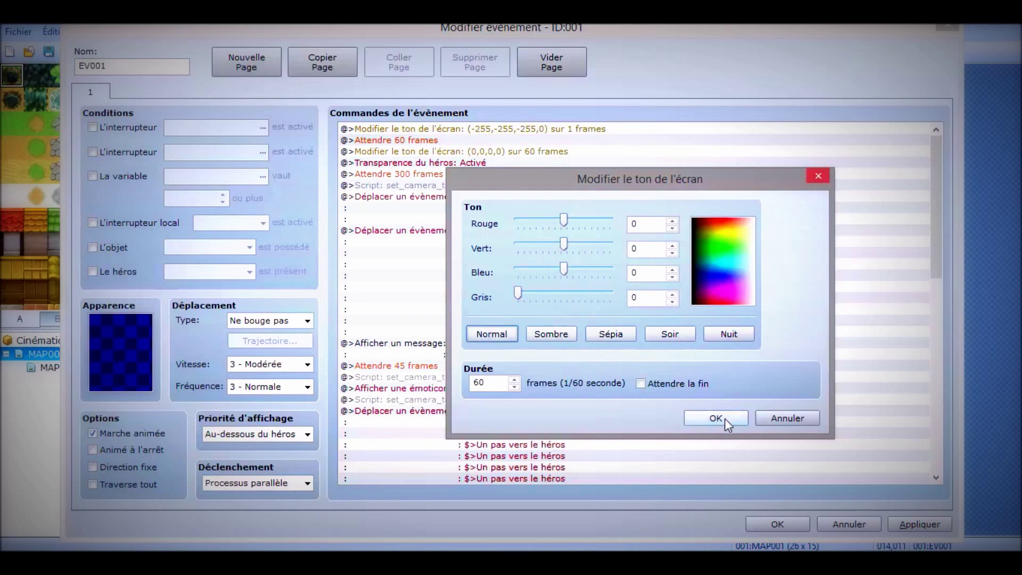
pyautogui.click(563, 333)
pyautogui.click(671, 333)
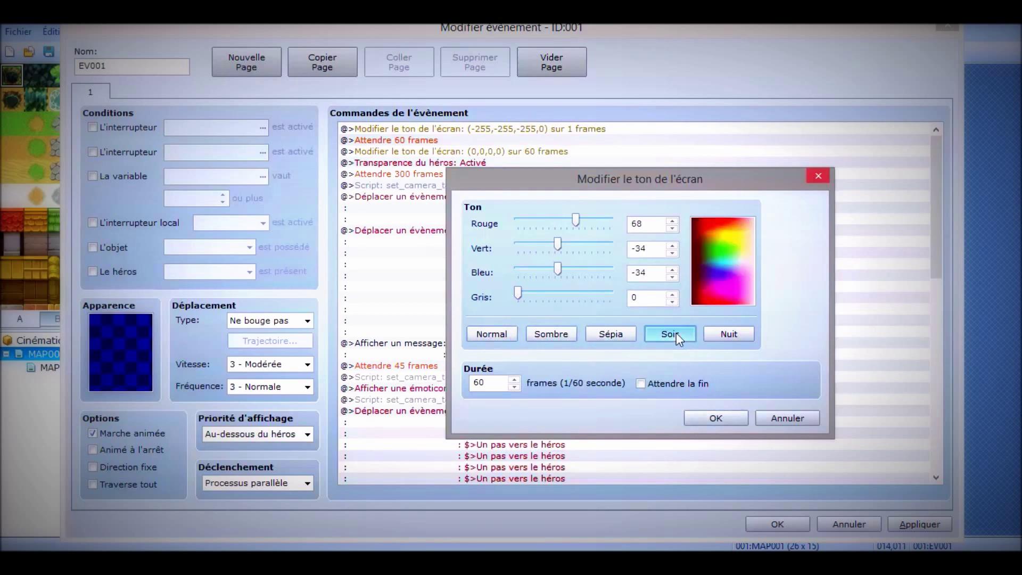
pyautogui.click(716, 335)
pyautogui.click(616, 334)
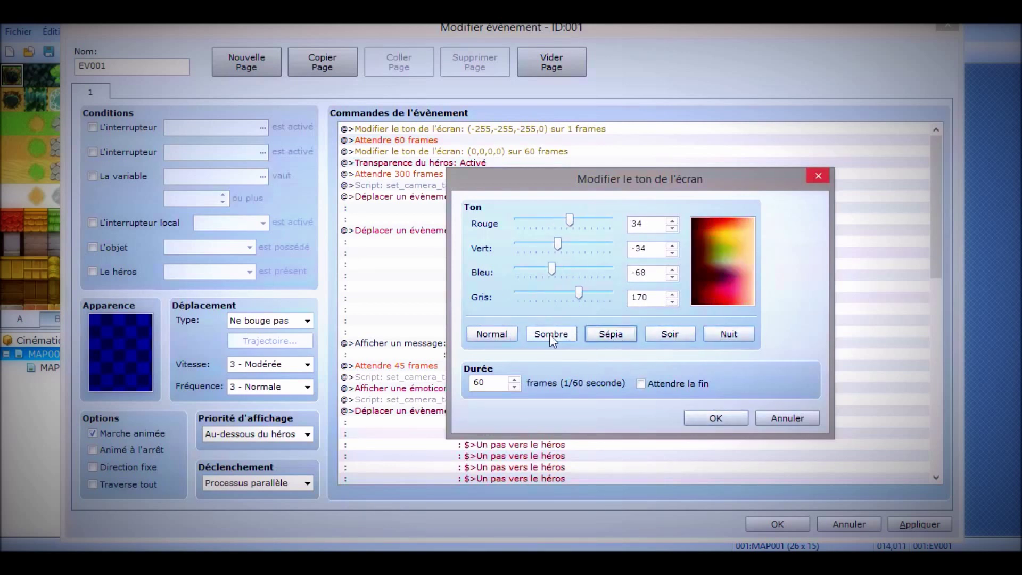
pyautogui.click(514, 334)
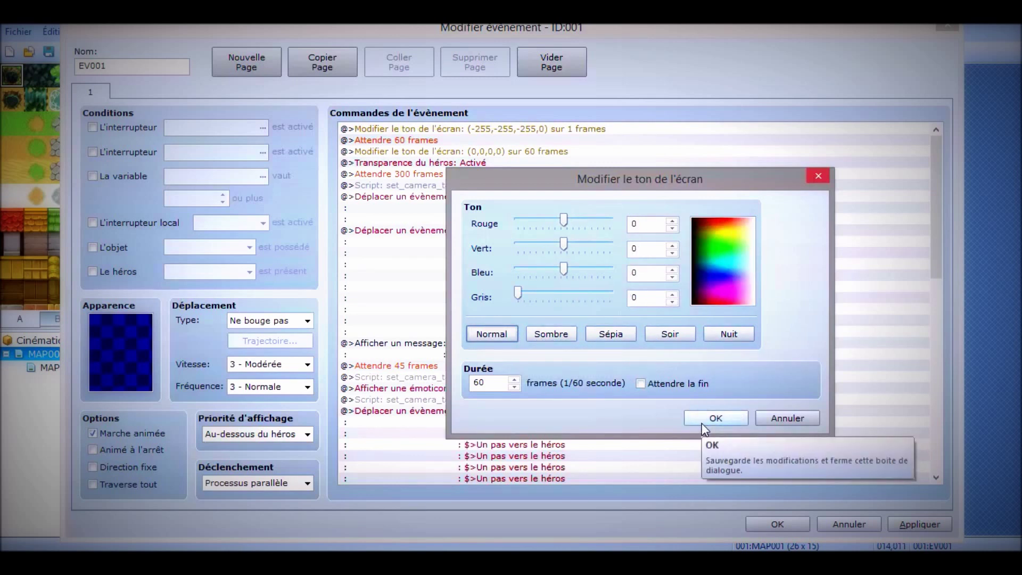
pyautogui.click(626, 331)
pyautogui.click(505, 334)
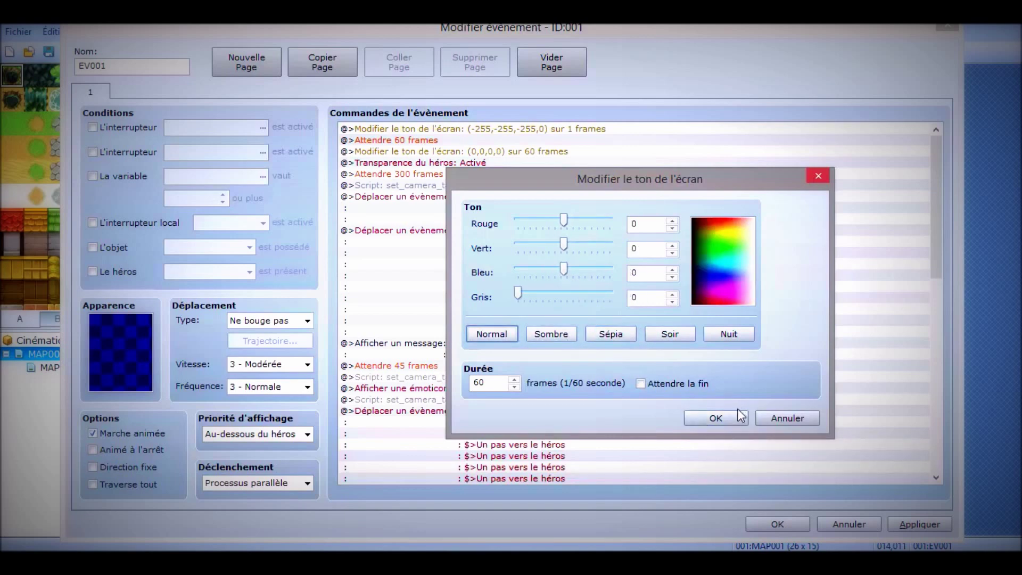
pyautogui.click(734, 418)
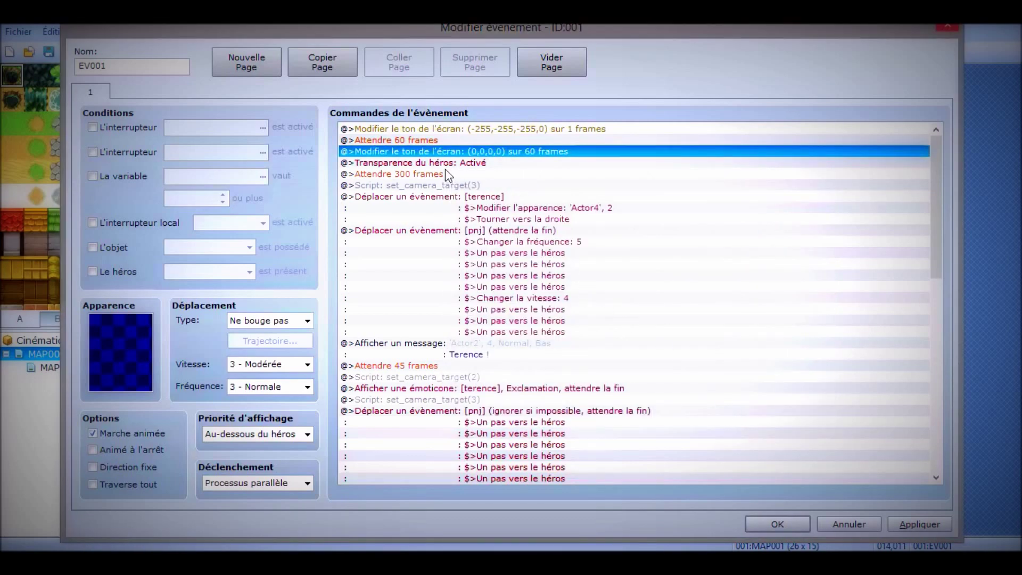
# Look at the hero transparency command and the rest of EV001's command list, and close the event.
pyautogui.click(446, 164)
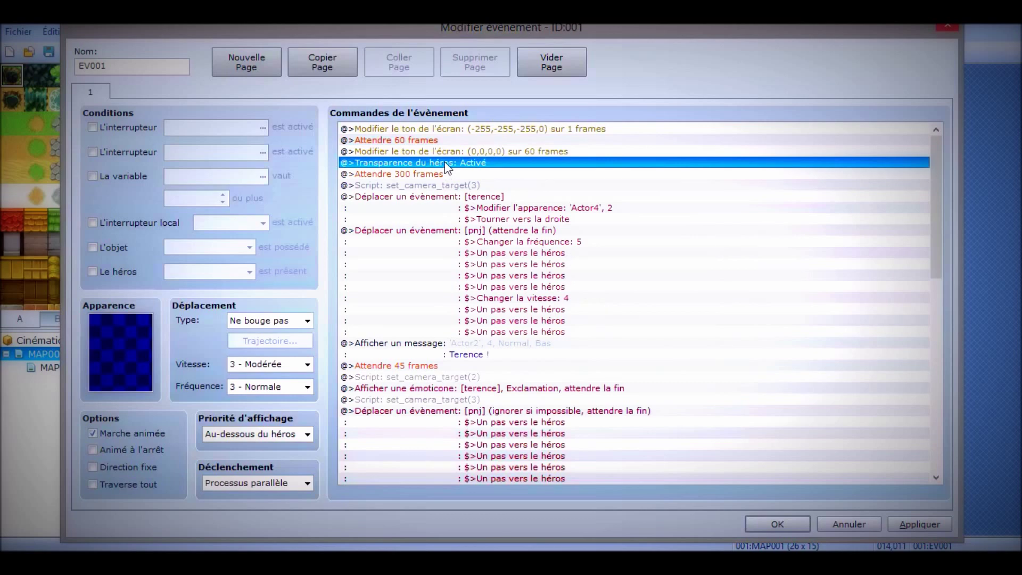
pyautogui.click(756, 519)
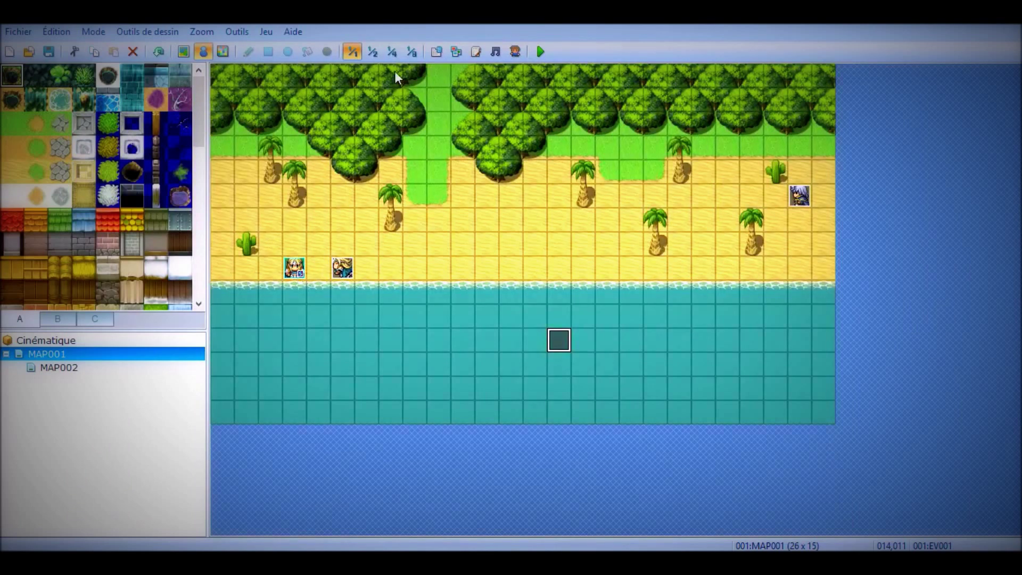
pyautogui.doubleClick(558, 342)
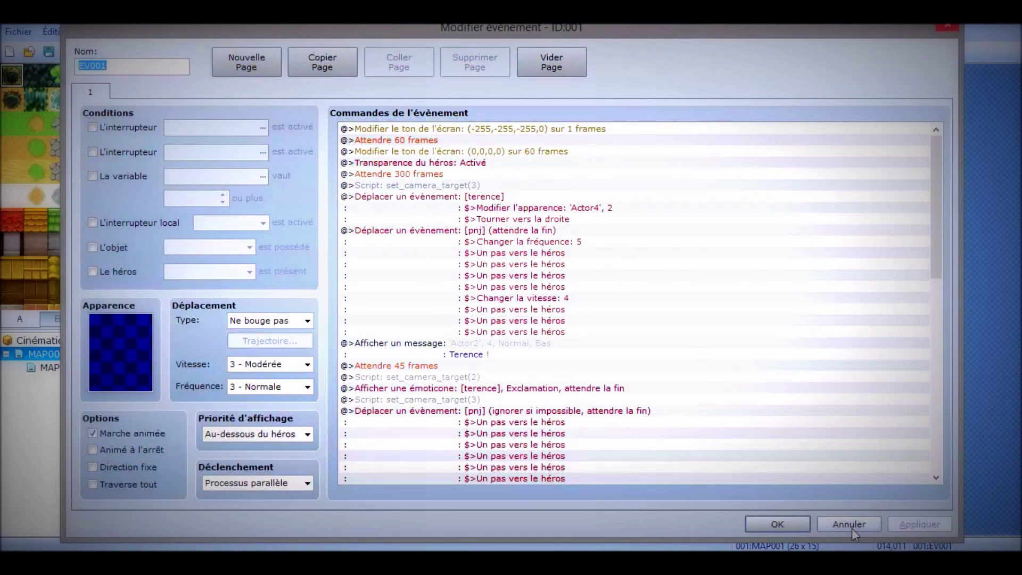
pyautogui.click(787, 526)
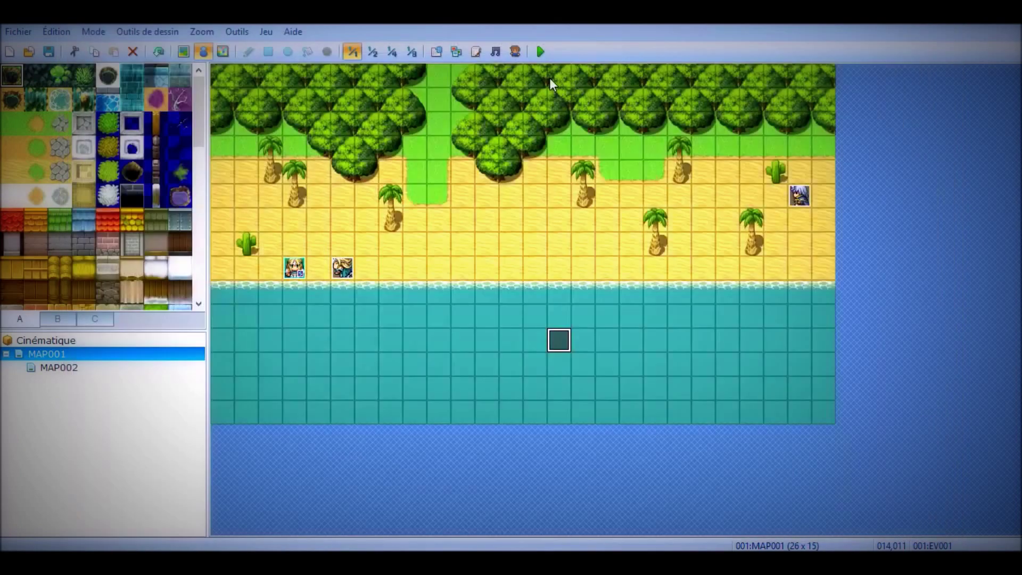
# Open the Camera Target script under Materials in the script editor, read its header, and close the editor.
pyautogui.click(480, 52)
pyautogui.moveTo(210, 164); pyautogui.dragTo(208, 457)
pyautogui.click(142, 447)
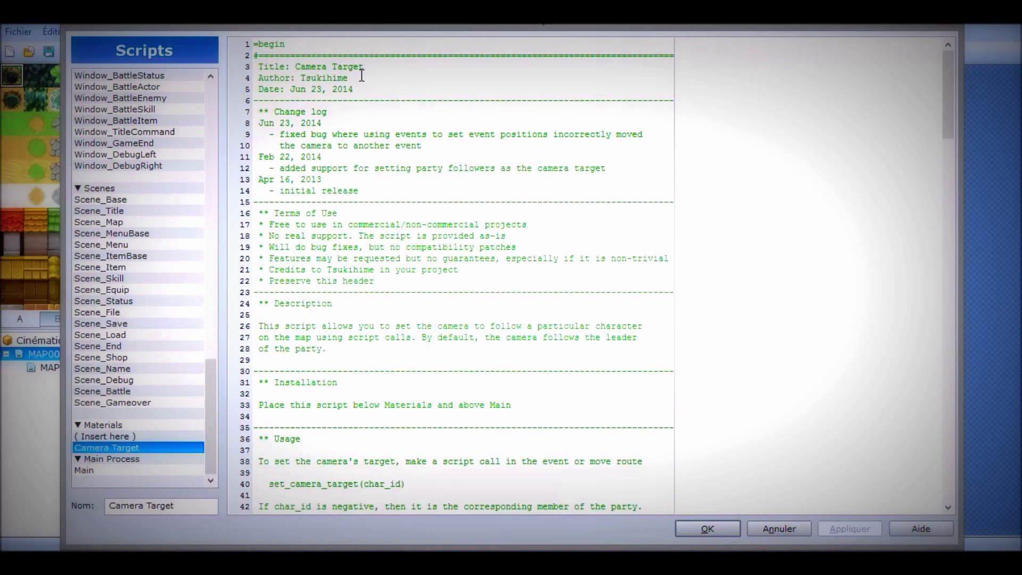
pyautogui.moveTo(948, 71); pyautogui.dragTo(881, 73)
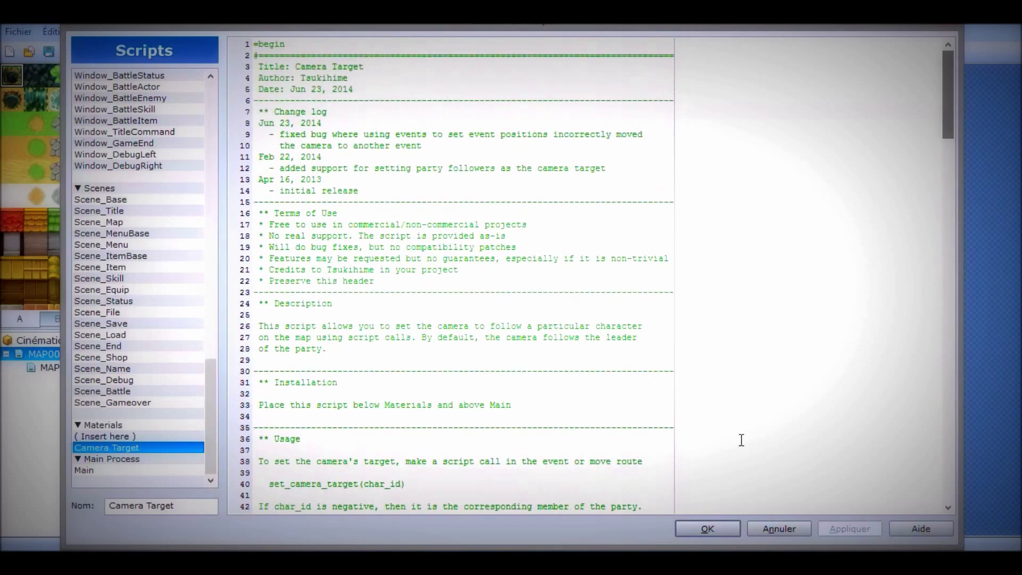
pyautogui.click(707, 529)
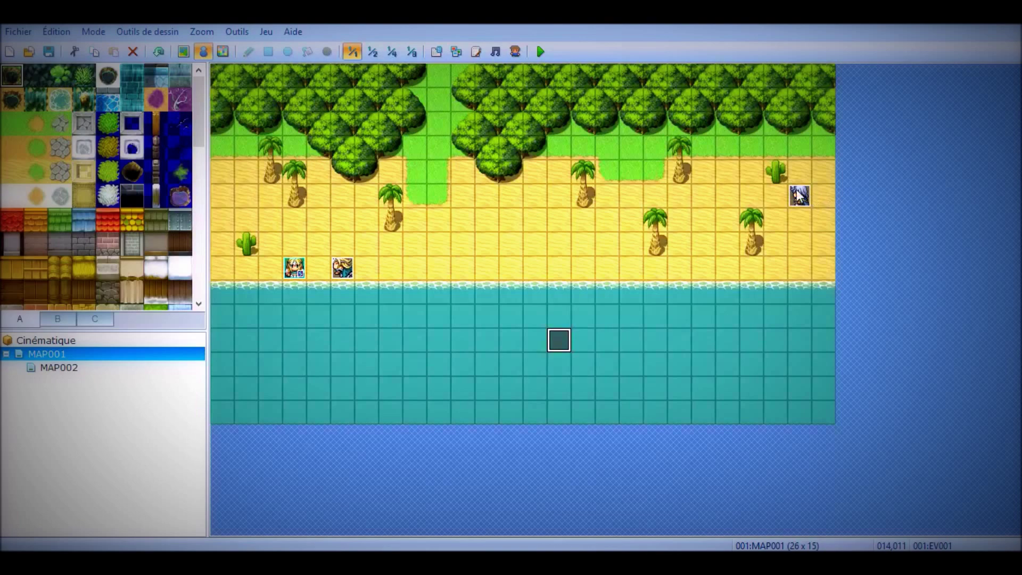
# Reopen the script editor to browse the Camera Target script and show the (Insert here) section under Materials.
pyautogui.click(475, 52)
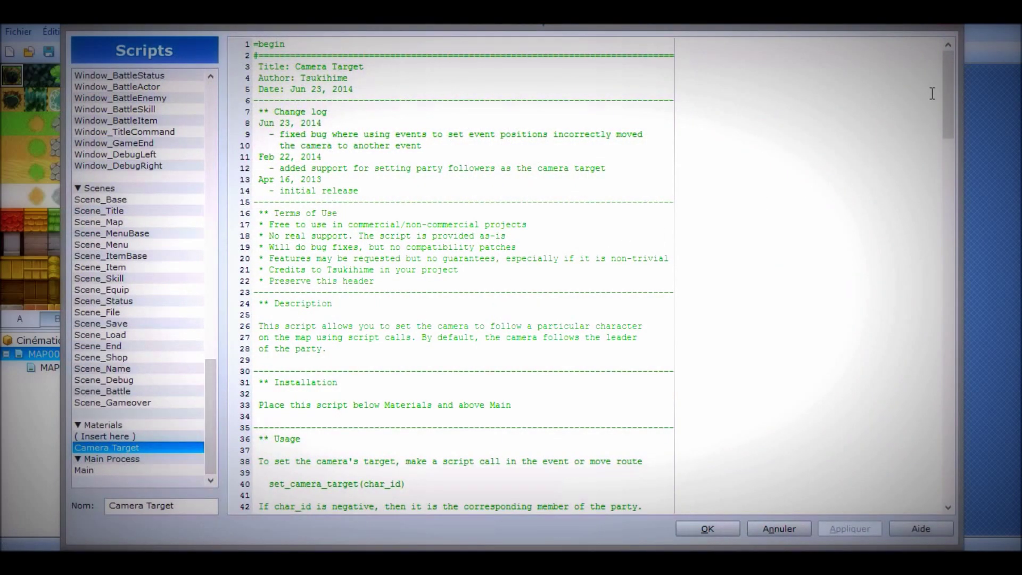
pyautogui.moveTo(945, 79); pyautogui.dragTo(939, 436)
pyautogui.click(138, 437)
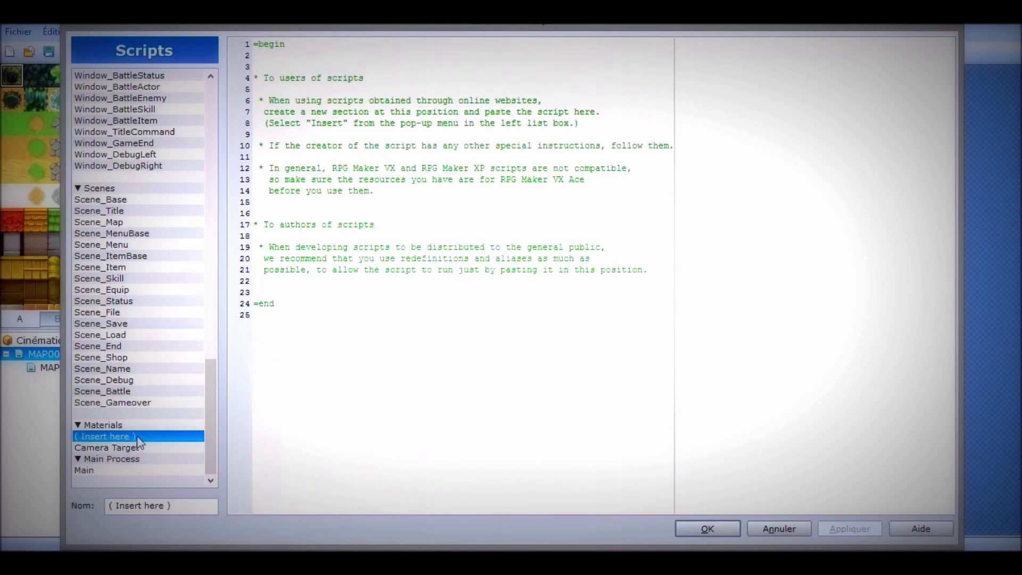
# Check the Camera Target script in the script editor, and review EV001's first set_camera_target(3) script call.
pyautogui.click(136, 449)
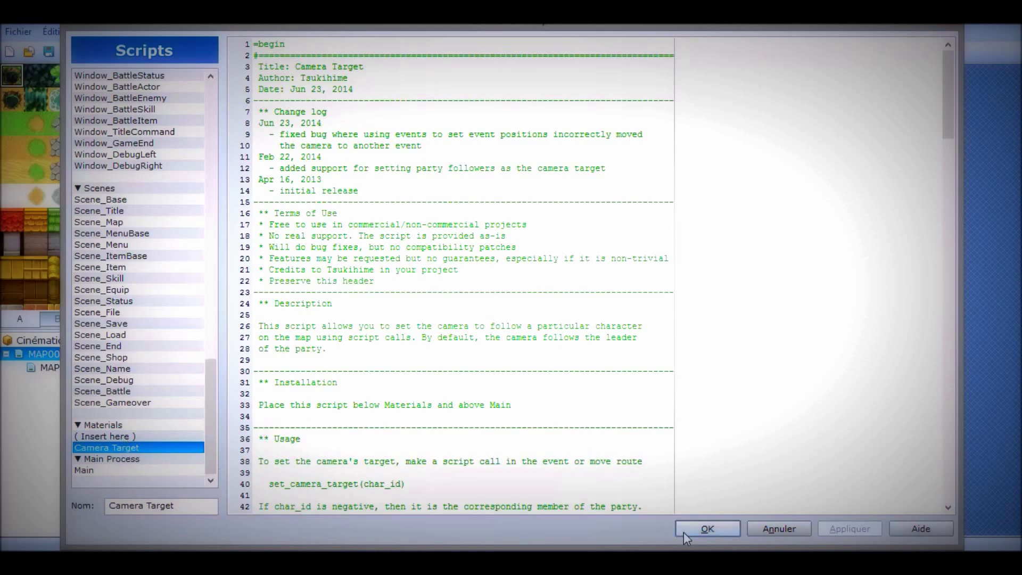
pyautogui.click(707, 530)
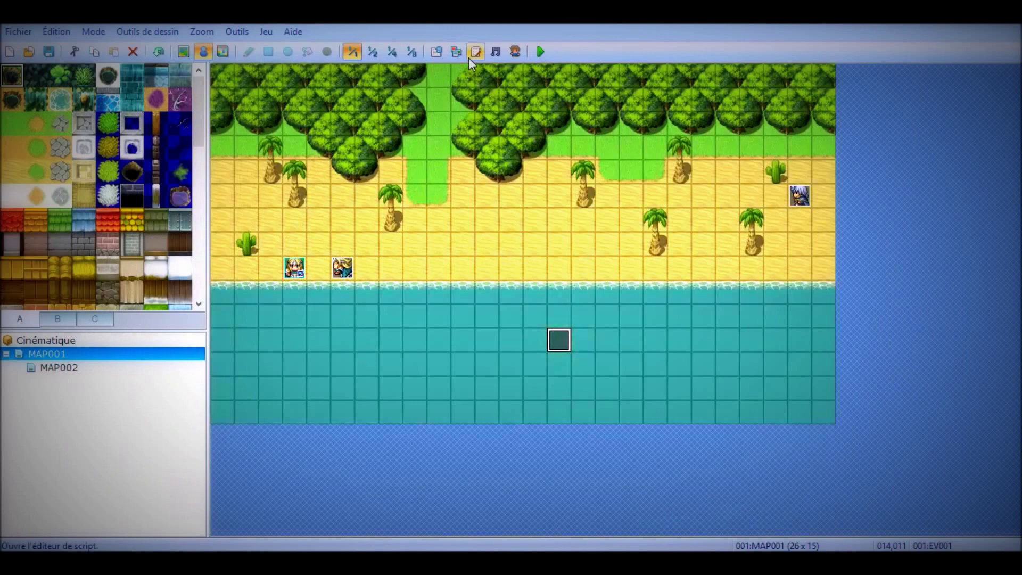
pyautogui.doubleClick(558, 340)
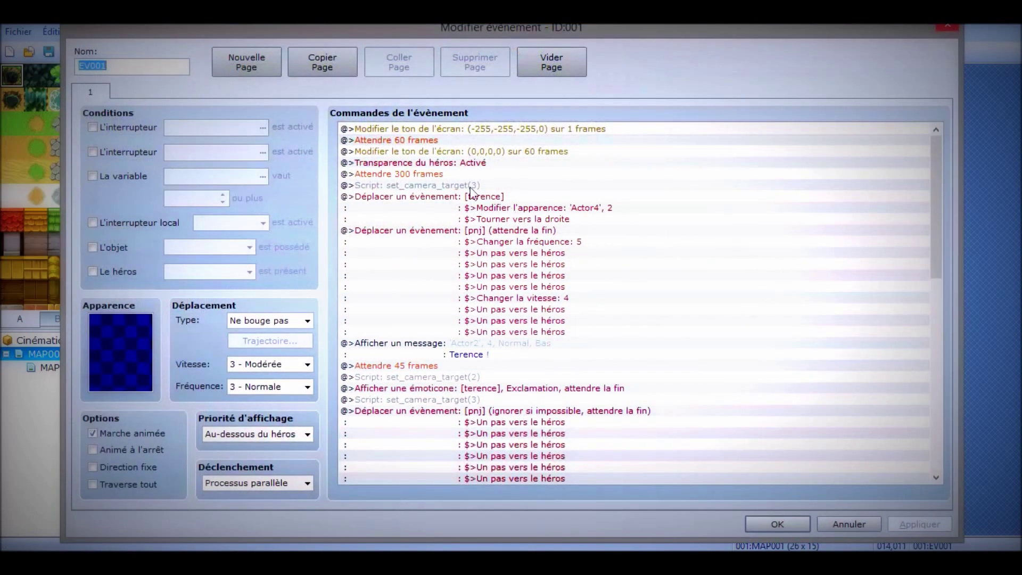
pyautogui.click(472, 186)
pyautogui.rightClick(472, 188)
pyautogui.click(503, 213)
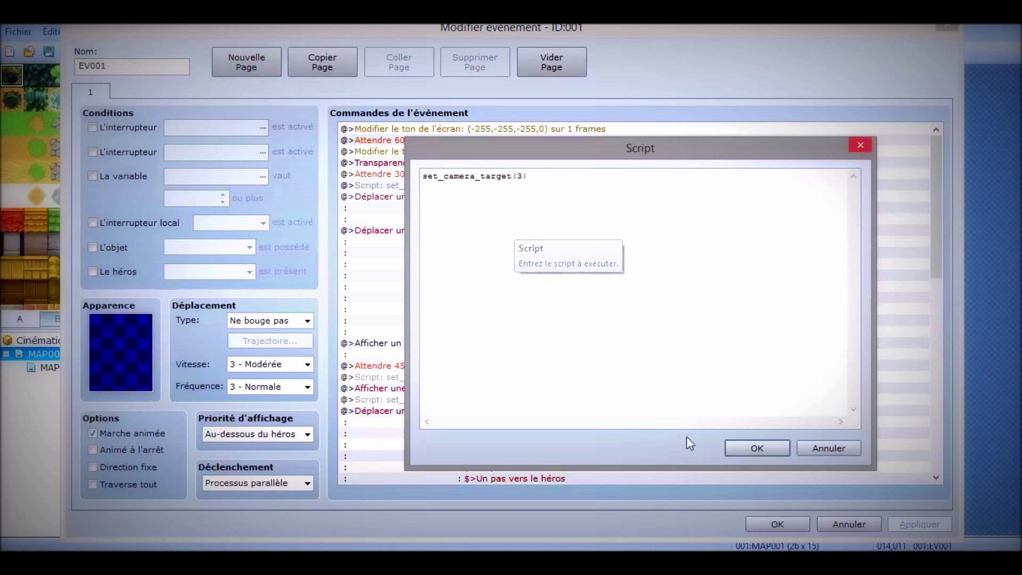
pyautogui.click(732, 448)
pyautogui.click(777, 524)
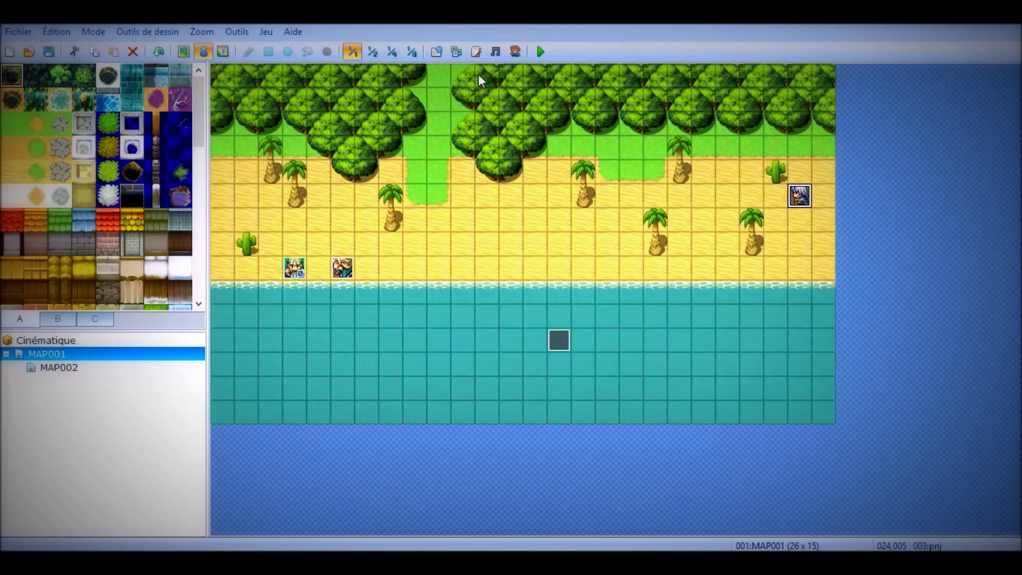
# Open EV001 and look over the move route command for the terence event.
pyautogui.doubleClick(559, 340)
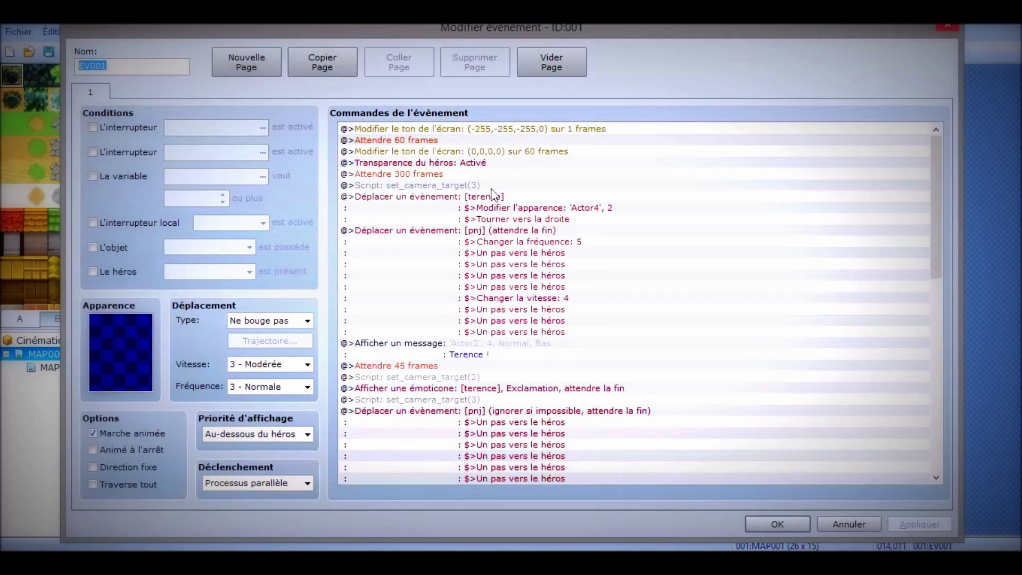
pyautogui.click(467, 207)
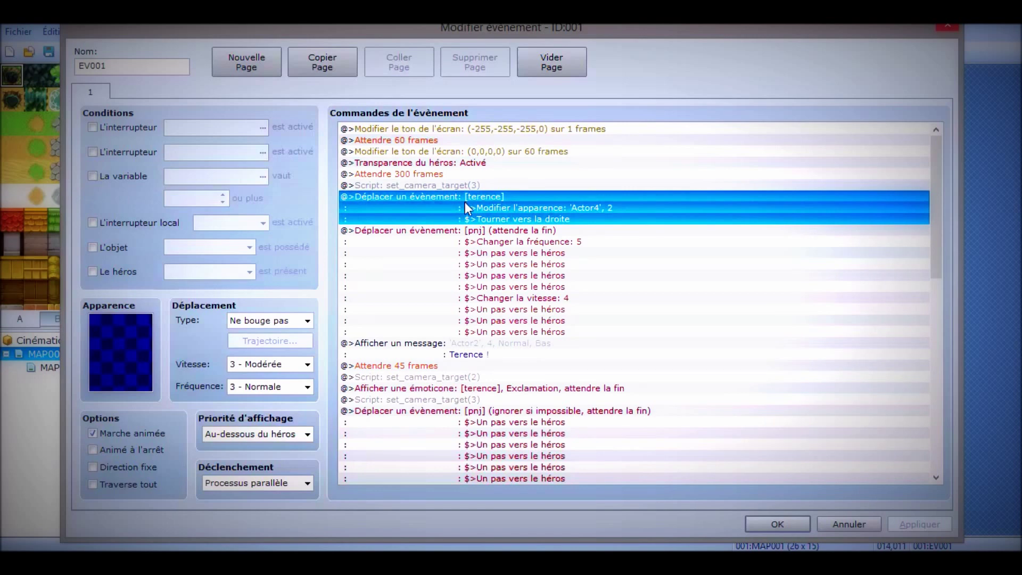
pyautogui.doubleClick(465, 207)
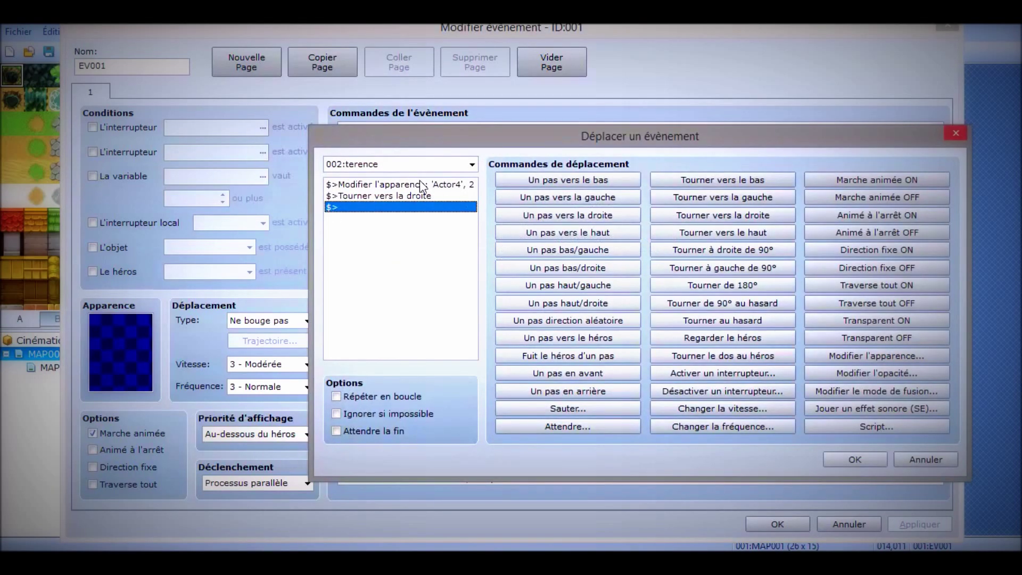
pyautogui.click(854, 458)
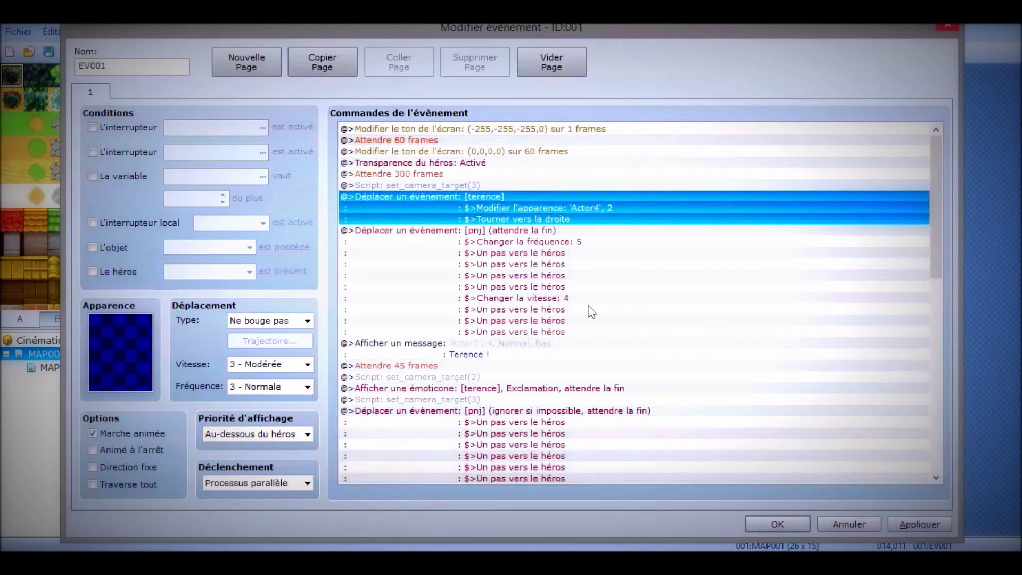
# Examine the Actor4 graphic change and the turn-right command in terence's move route, and close EV001.
pyautogui.doubleClick(484, 207)
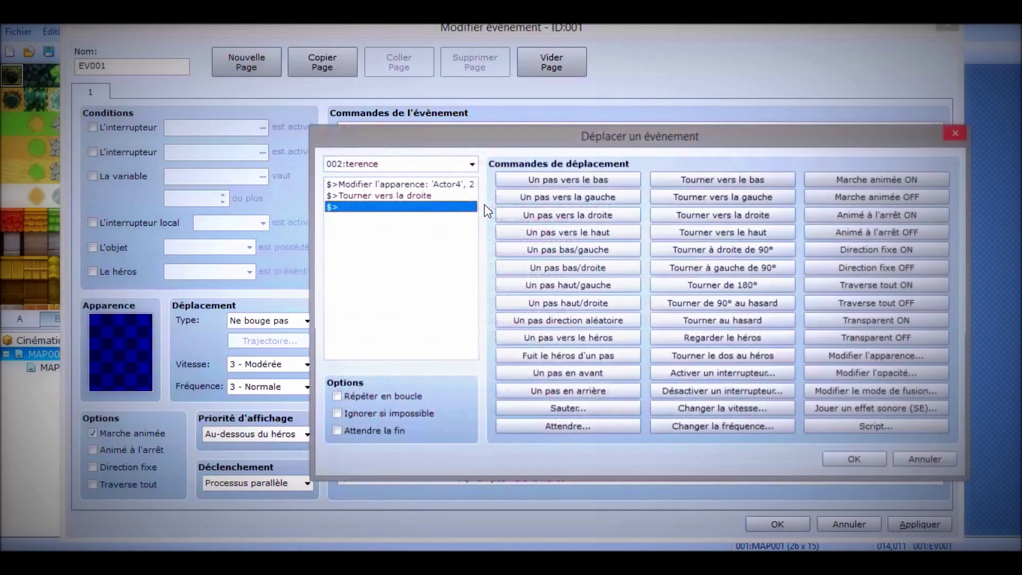
pyautogui.click(432, 186)
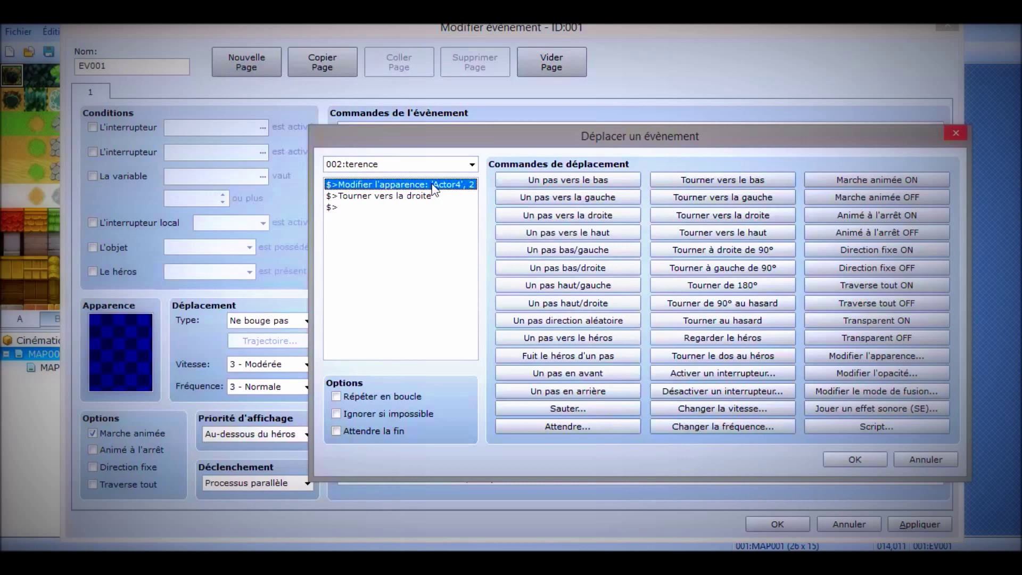
pyautogui.rightClick(471, 195)
pyautogui.click(487, 200)
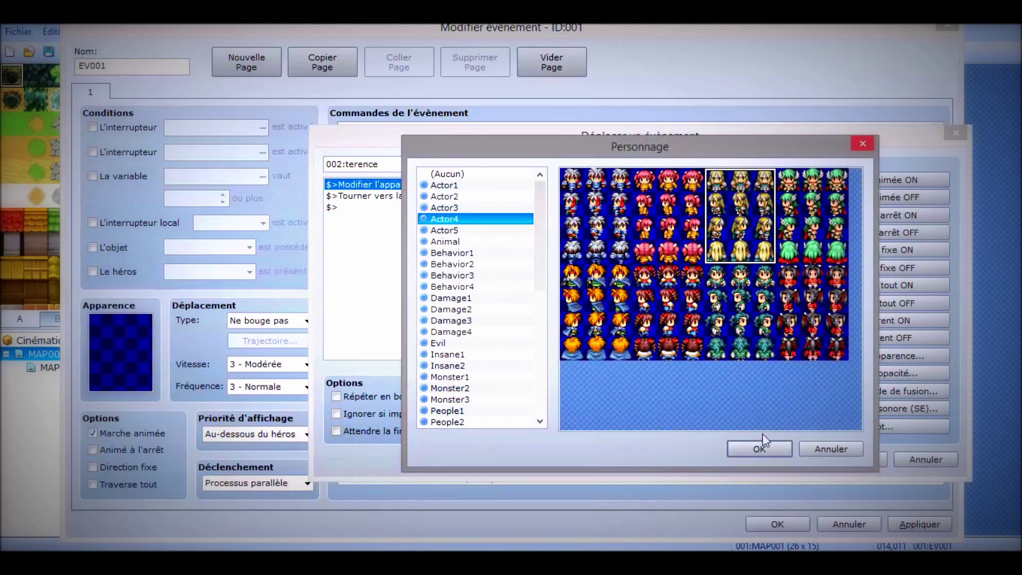
pyautogui.click(771, 452)
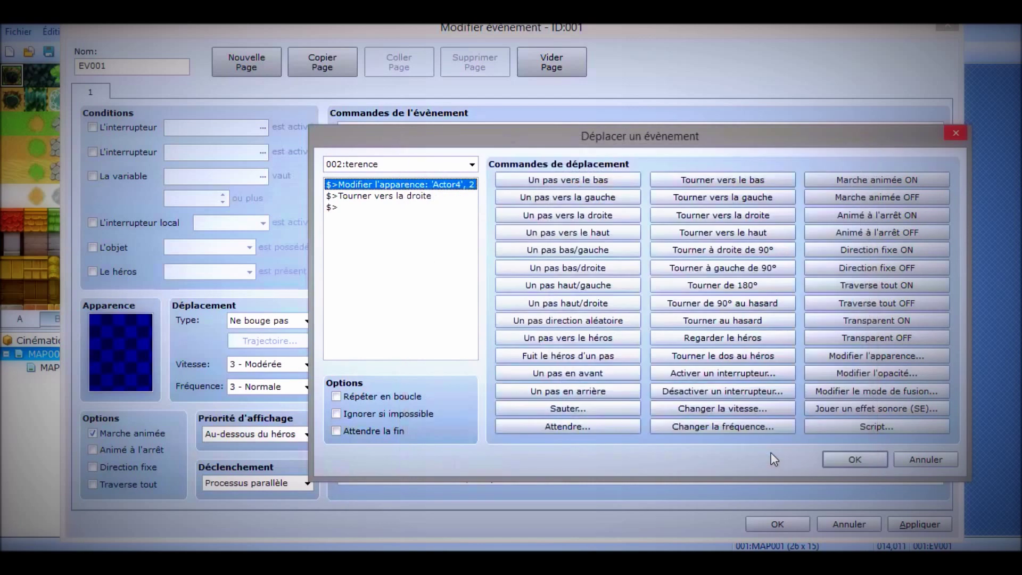
pyautogui.click(420, 197)
pyautogui.click(844, 454)
pyautogui.click(803, 520)
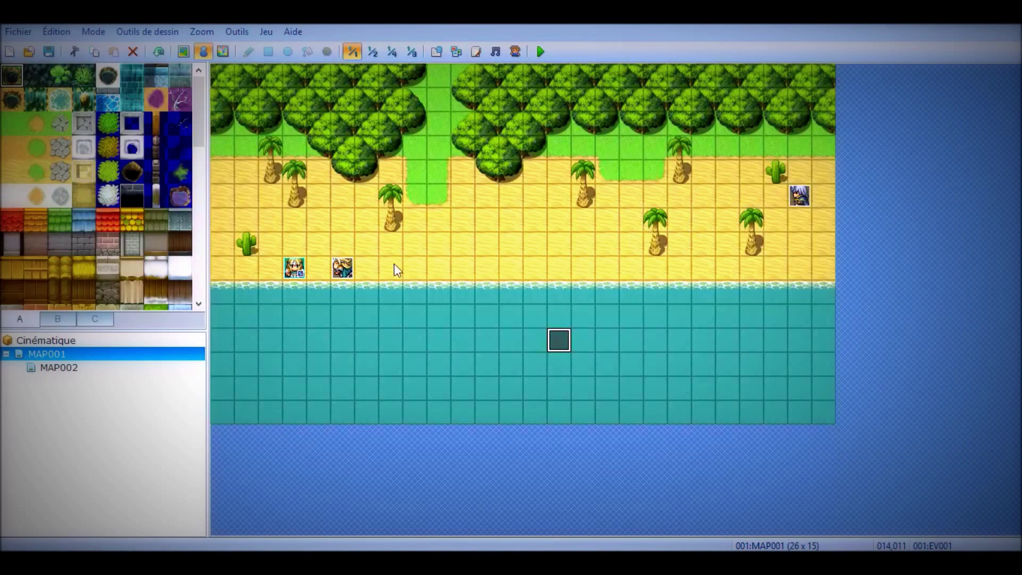
# Reopen EV001 and check the options and available movement commands in terence's move route.
pyautogui.doubleClick(560, 341)
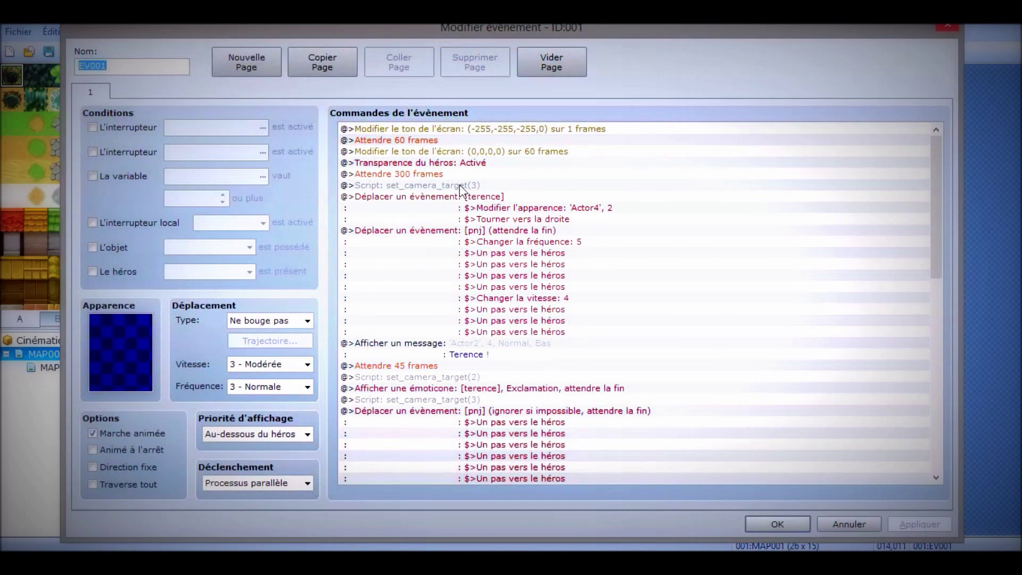
pyautogui.doubleClick(391, 198)
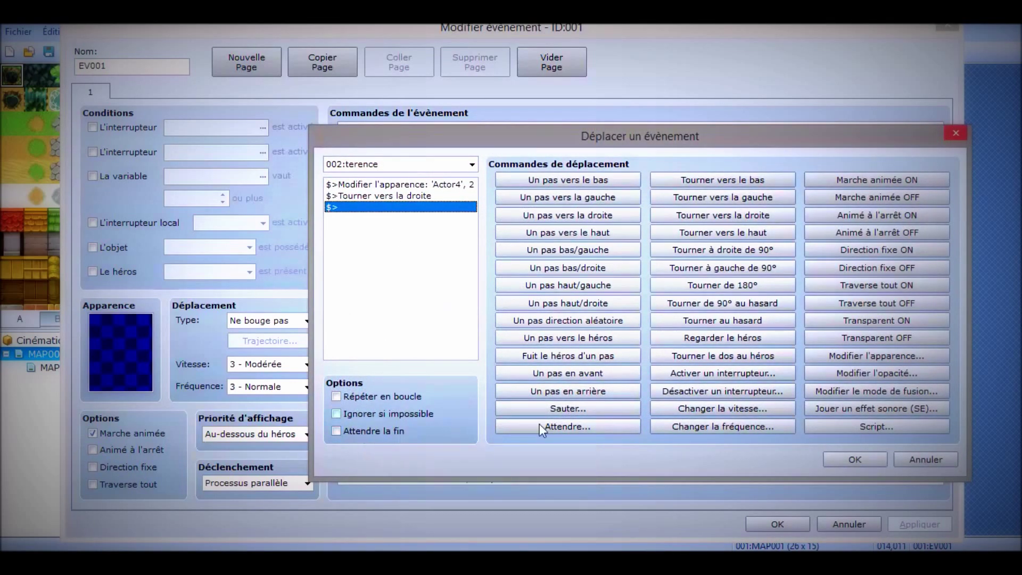
pyautogui.click(829, 461)
pyautogui.click(592, 241)
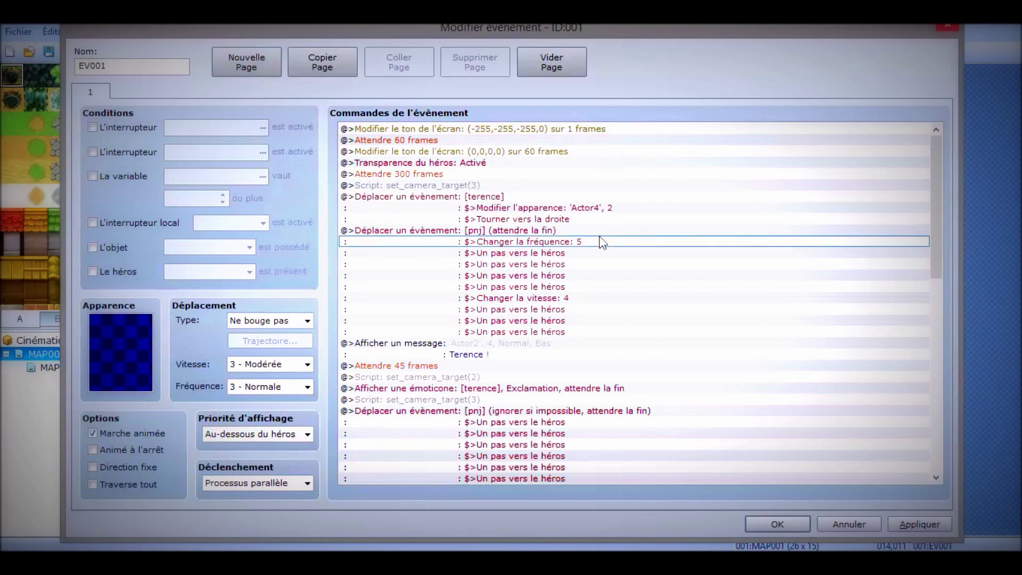
pyautogui.click(513, 201)
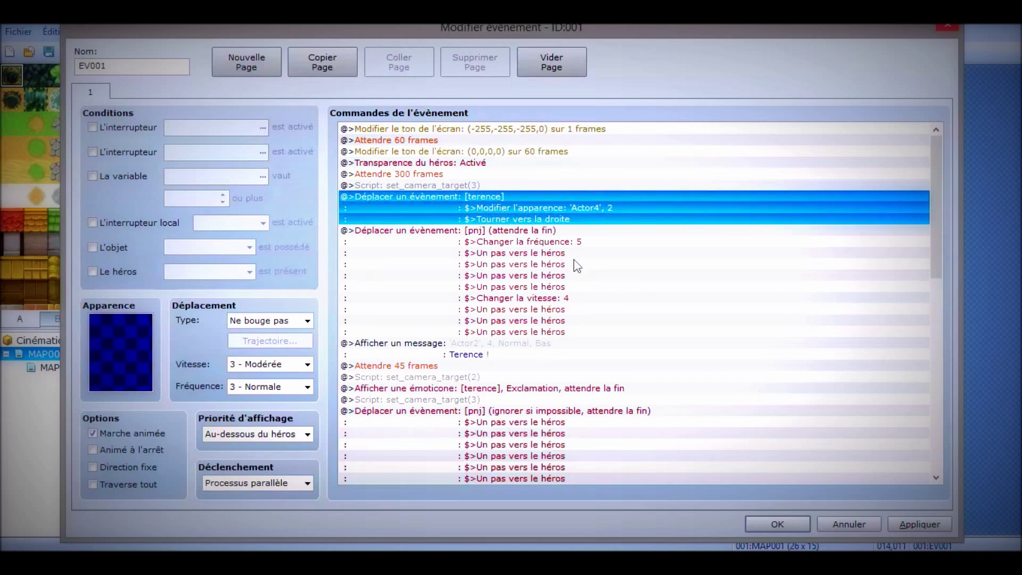
# Examine pnj's first move route in EV001, including its frequency, speed, steps toward the hero and wait option.
pyautogui.click(455, 230)
pyautogui.doubleClick(455, 231)
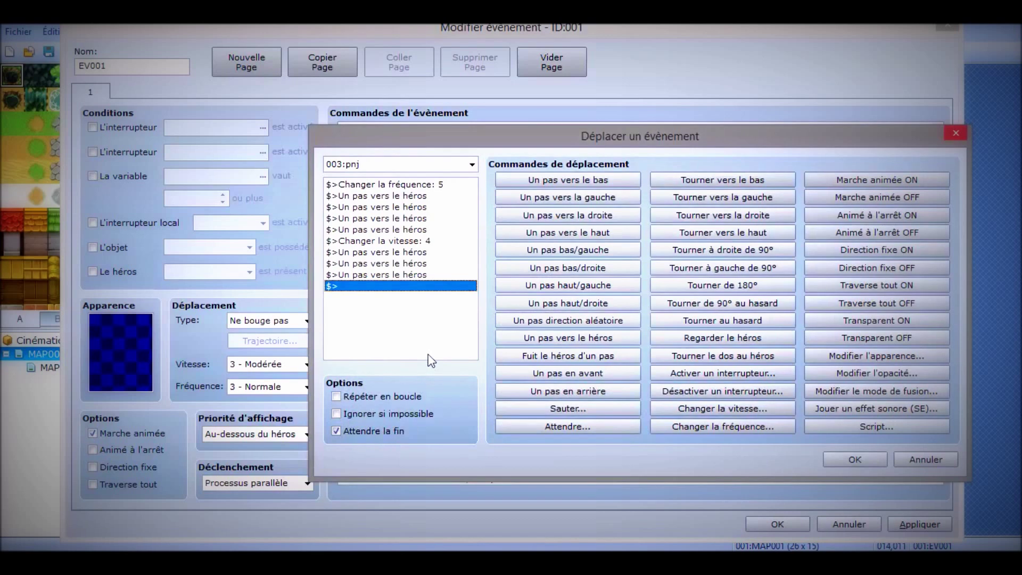
pyautogui.click(855, 460)
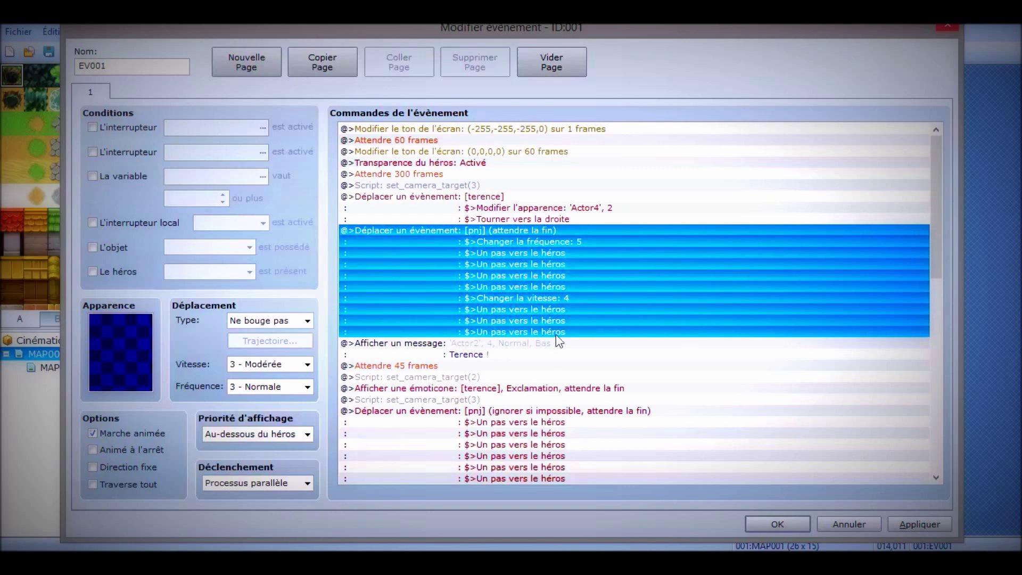
pyautogui.doubleClick(493, 261)
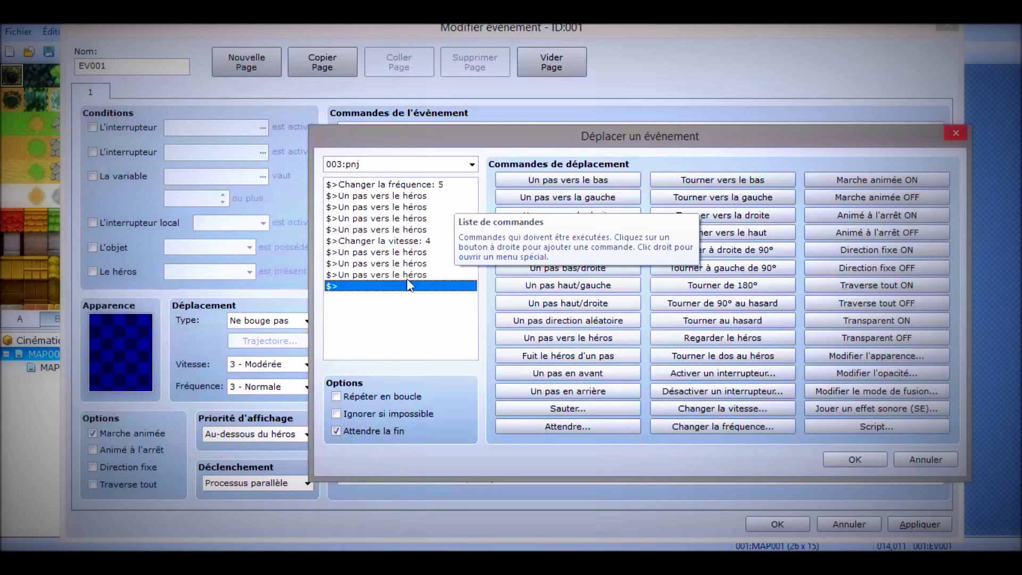
pyautogui.click(852, 460)
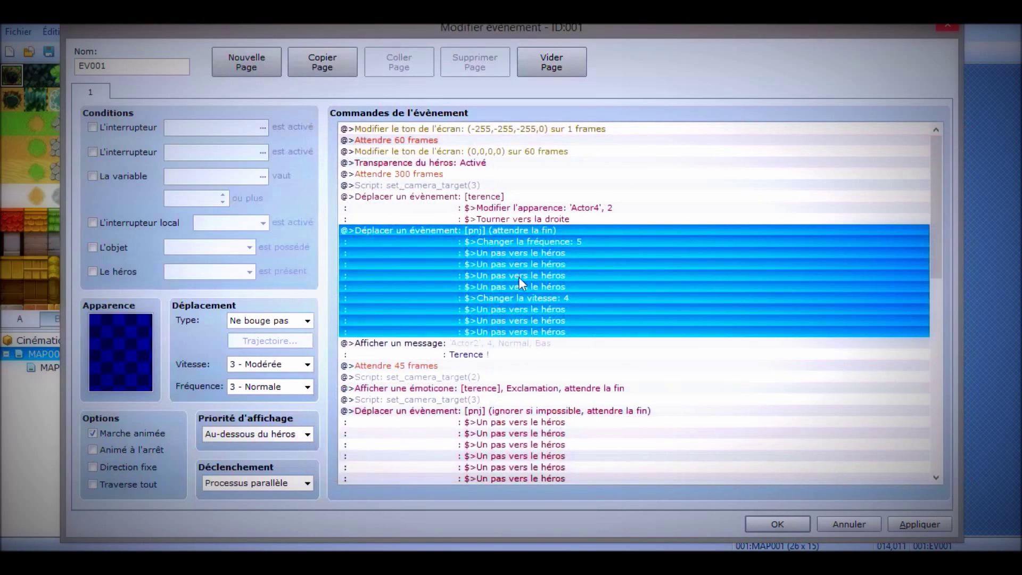
# Review the "Terence !" message command and the commands following it, and close EV001.
pyautogui.doubleClick(529, 349)
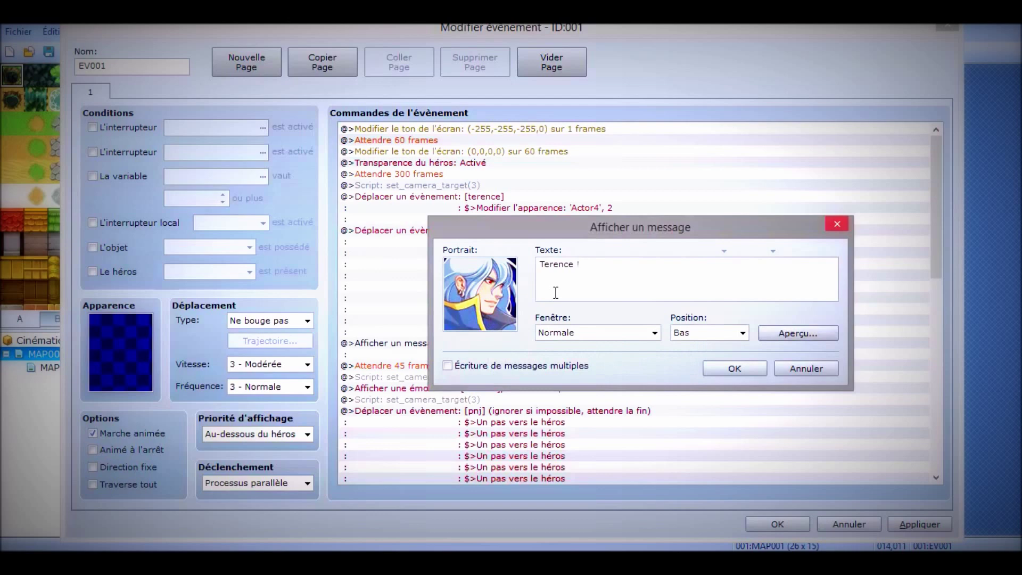
pyautogui.moveTo(555, 292)
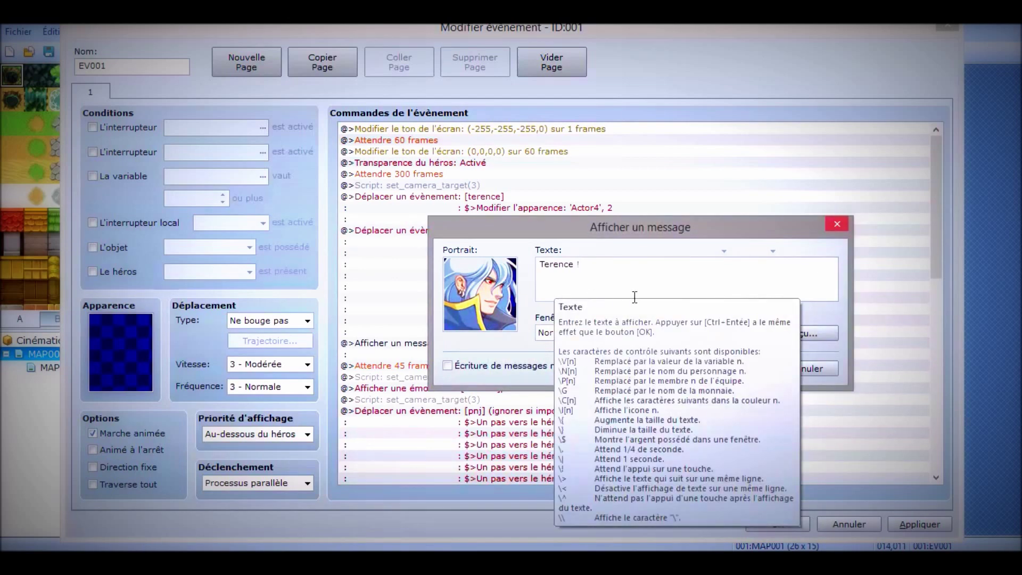
pyautogui.click(750, 369)
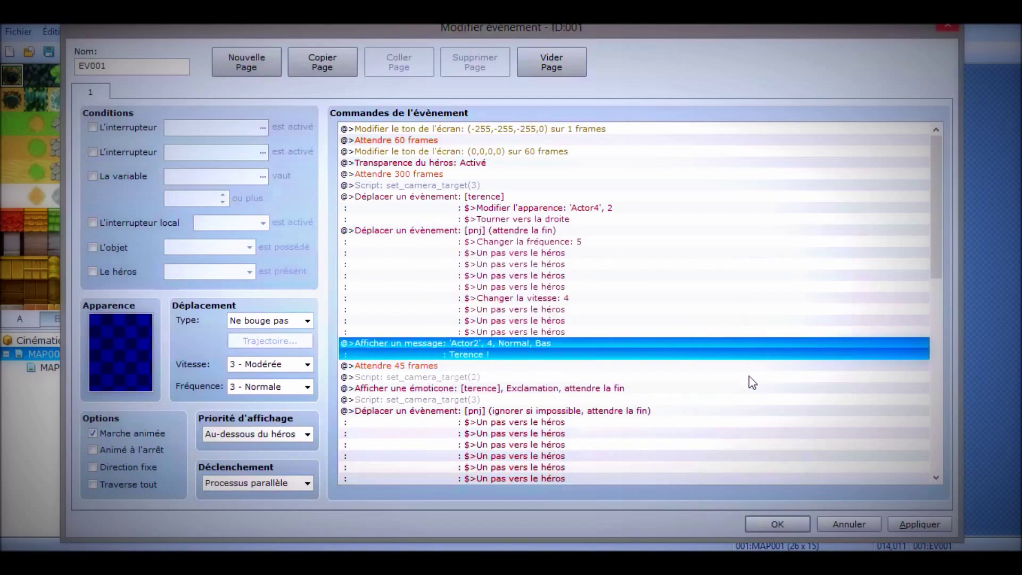
pyautogui.moveTo(936, 265); pyautogui.dragTo(938, 309)
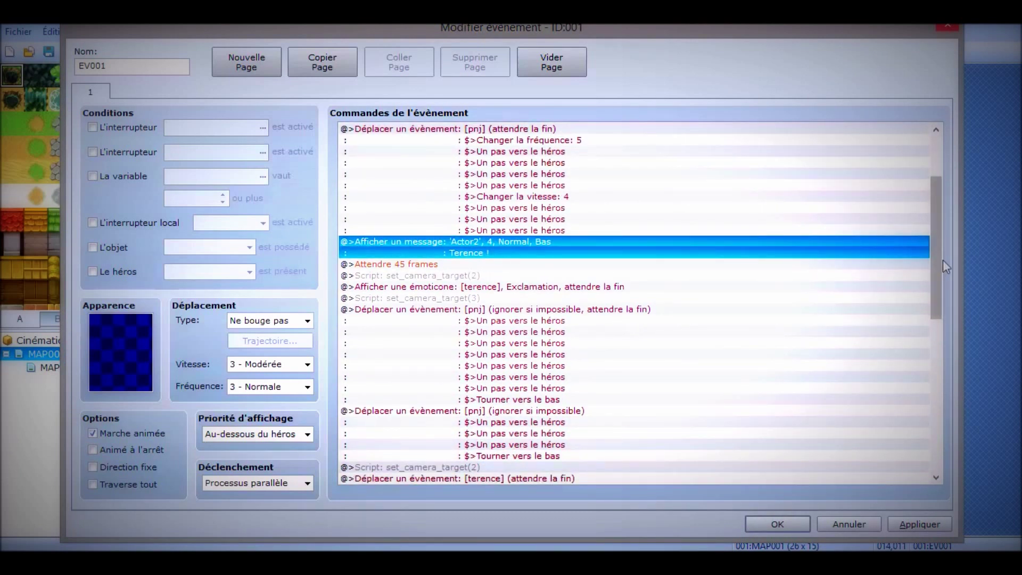
pyautogui.moveTo(934, 257); pyautogui.dragTo(935, 282)
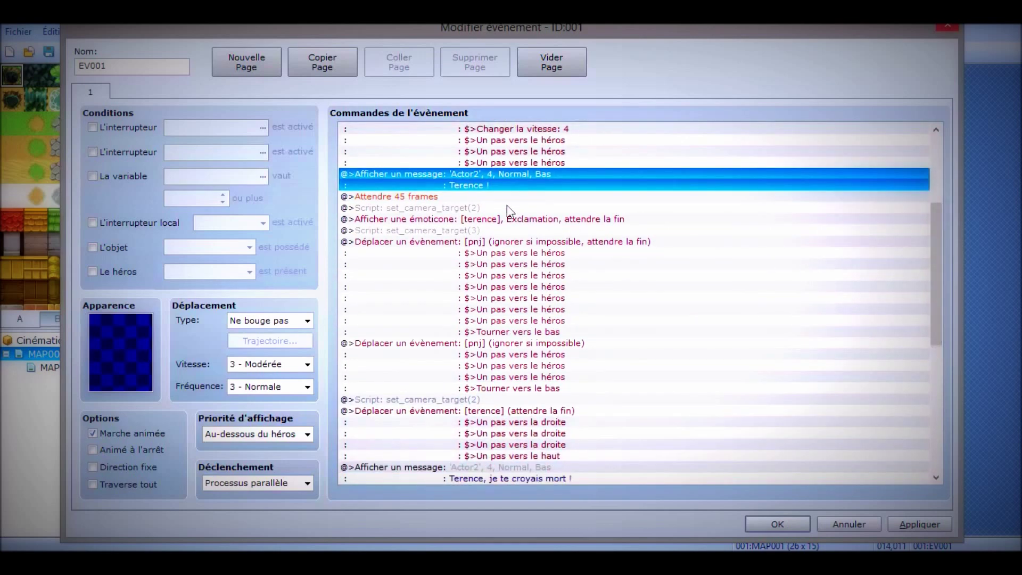
pyautogui.click(773, 522)
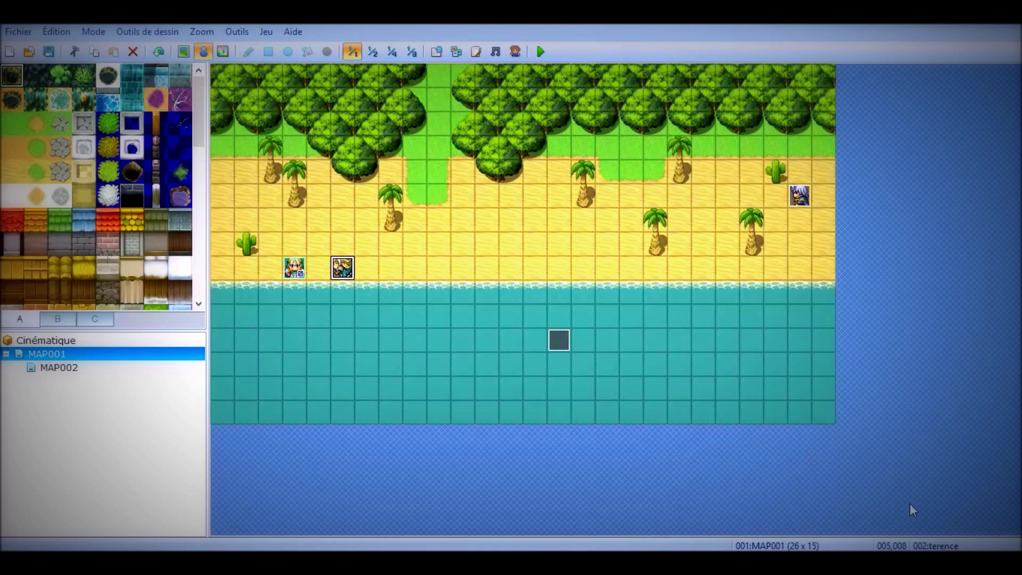
# Open the pnj event on the beach to look at its settings, and close it.
pyautogui.click(795, 202)
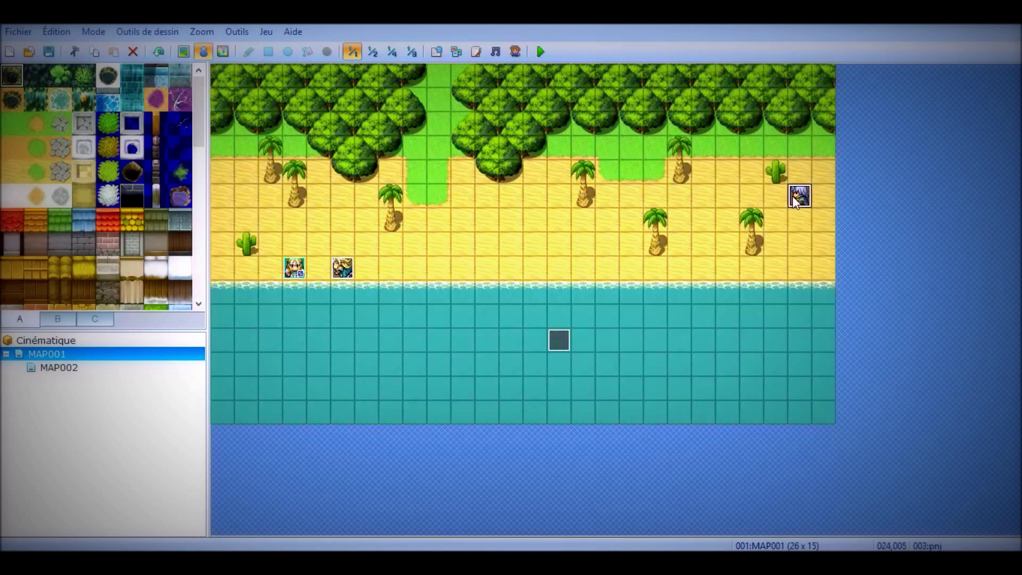
pyautogui.doubleClick(795, 201)
pyautogui.click(773, 521)
# Reopen EV001 and review the set_camera_target(2) script call after the 45-frame wait.
pyautogui.doubleClick(560, 340)
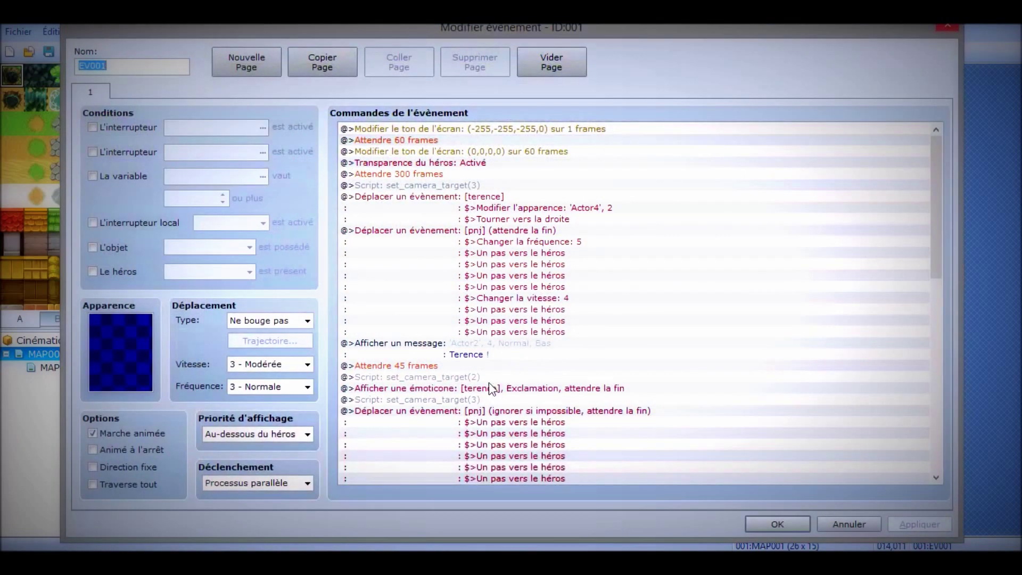
pyautogui.click(467, 378)
pyautogui.doubleClick(468, 378)
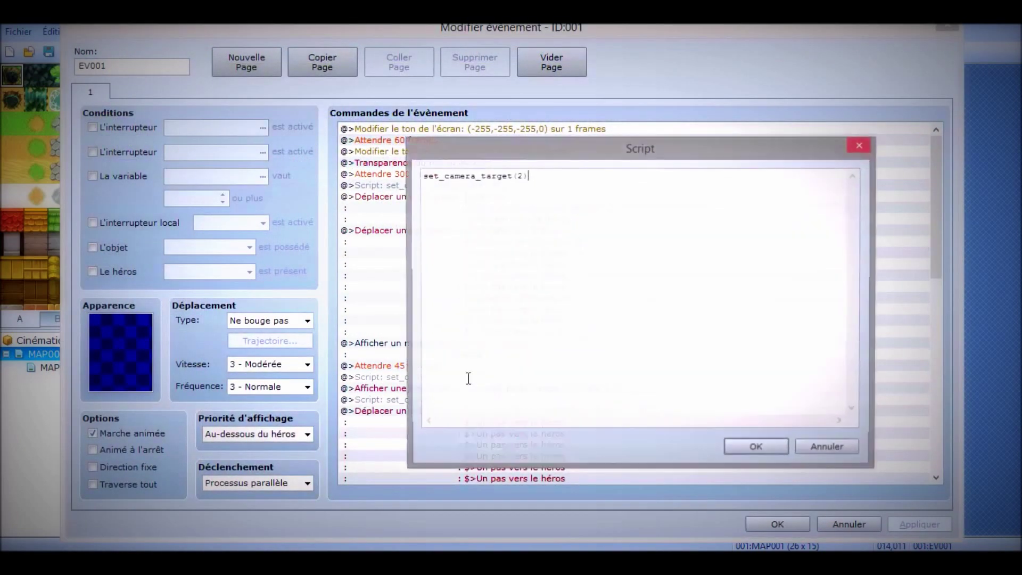
pyautogui.click(754, 444)
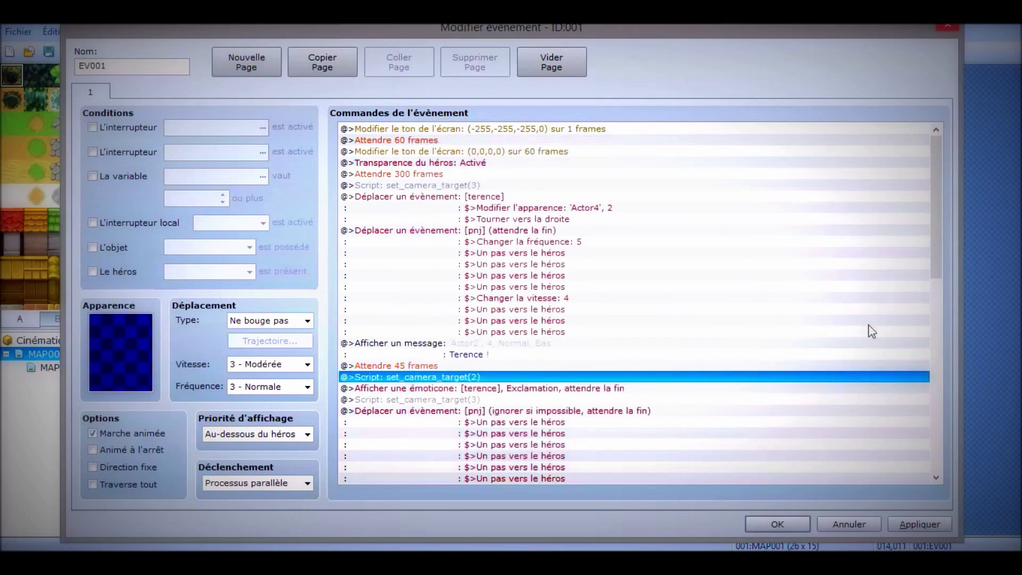
# Review the Exclamation emoticon command for terence, including its wait-for-animation option.
pyautogui.moveTo(934, 235); pyautogui.dragTo(934, 267)
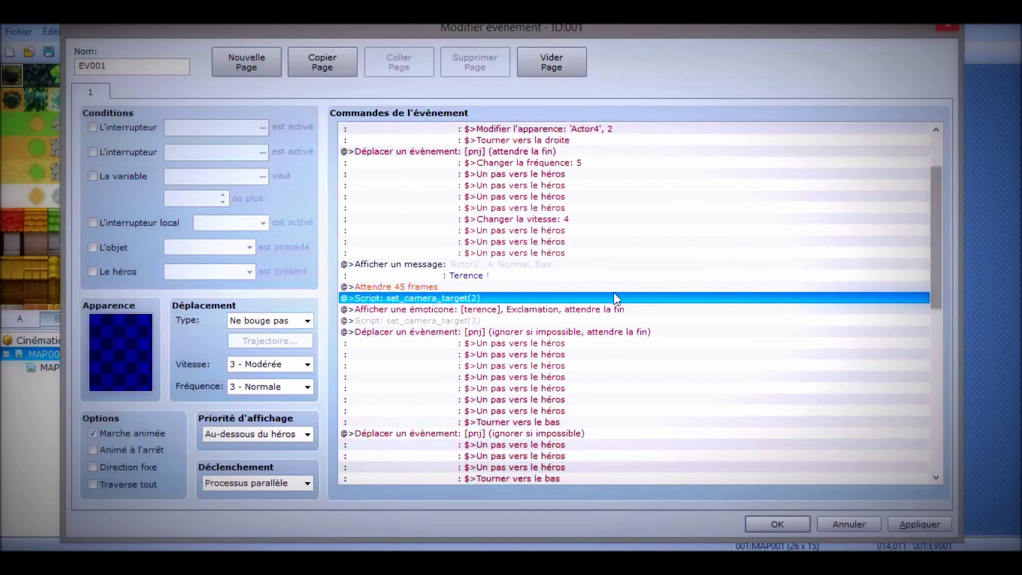
pyautogui.doubleClick(581, 311)
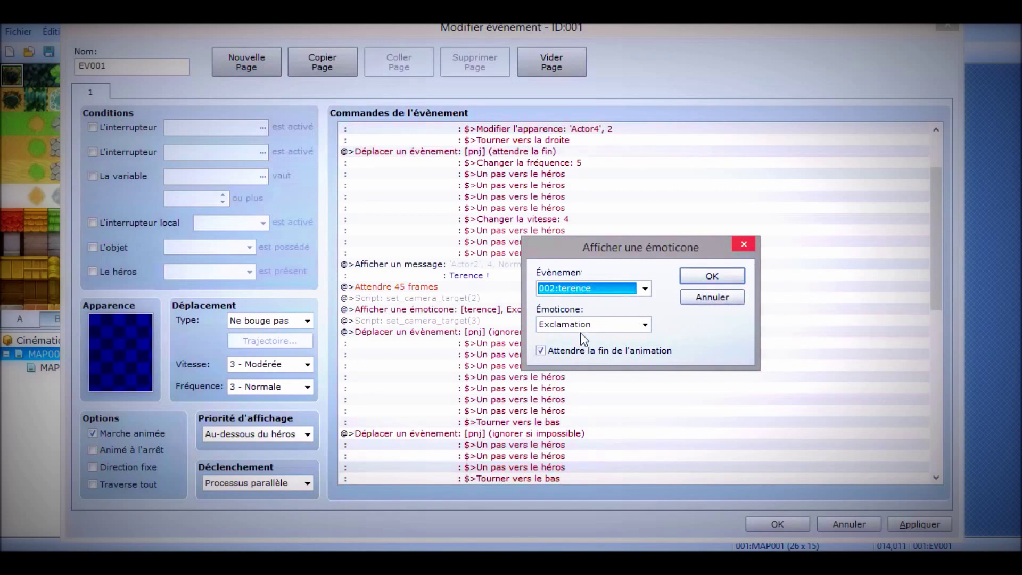
pyautogui.click(708, 282)
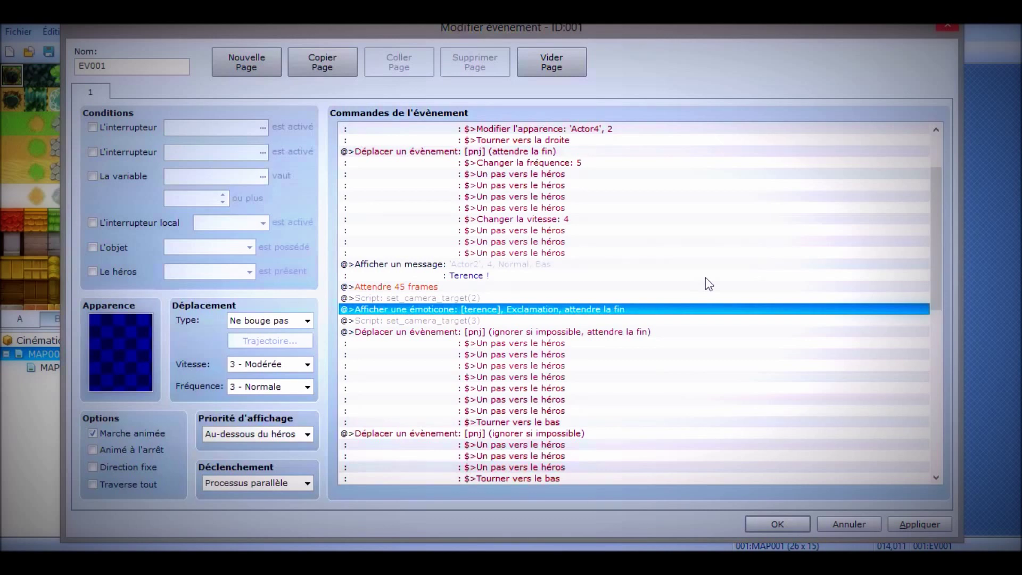
# Review the set_camera_target(3) script call and the pnj move route directly after it, and close EV001.
pyautogui.click(524, 321)
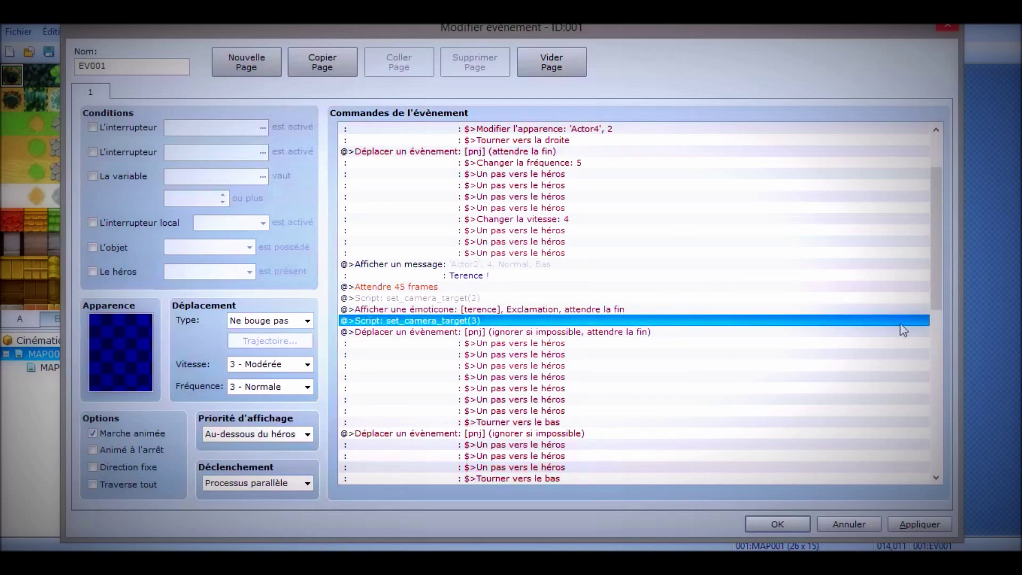
pyautogui.moveTo(939, 299); pyautogui.dragTo(937, 352)
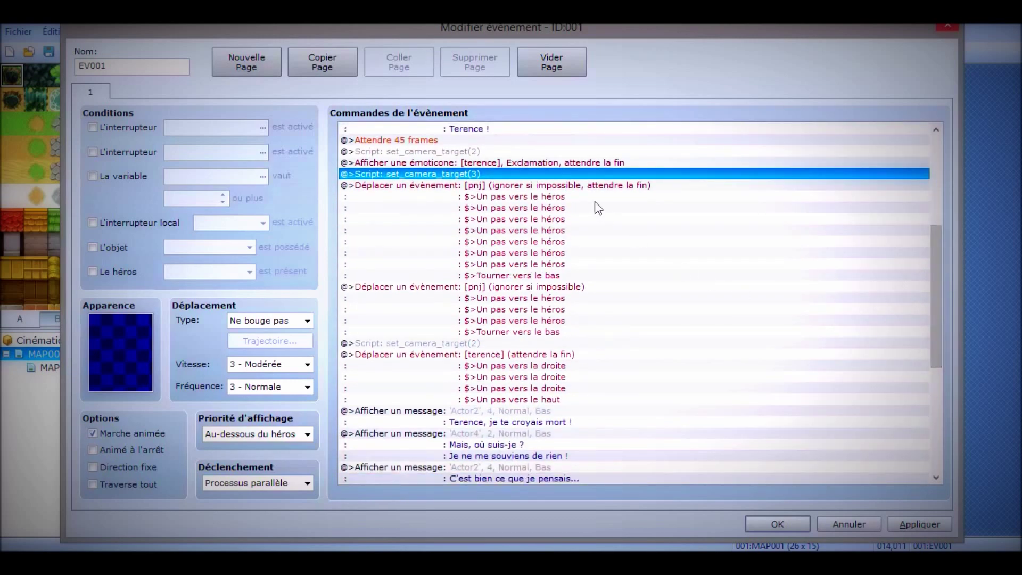
pyautogui.doubleClick(582, 185)
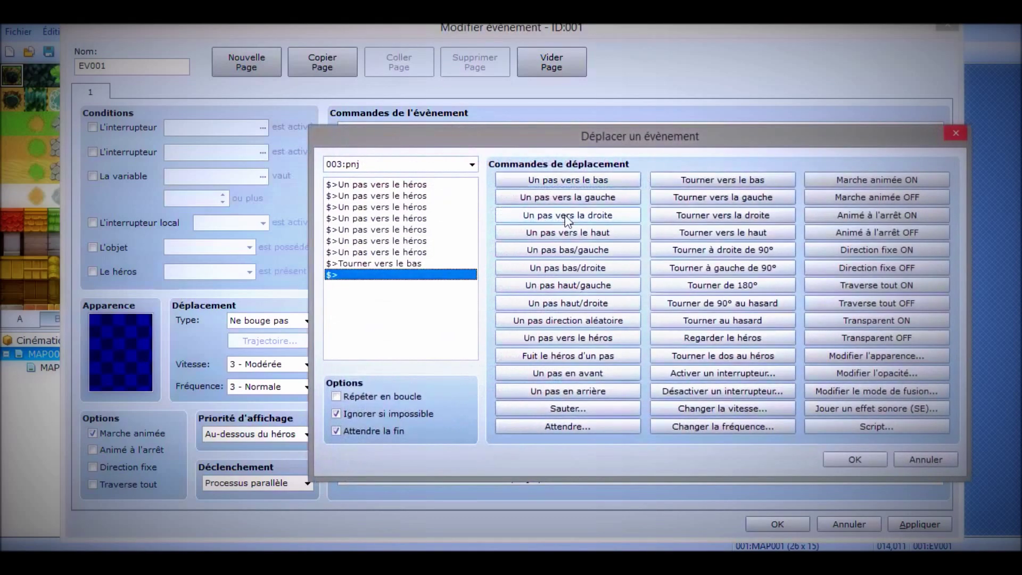
pyautogui.click(862, 459)
pyautogui.click(792, 525)
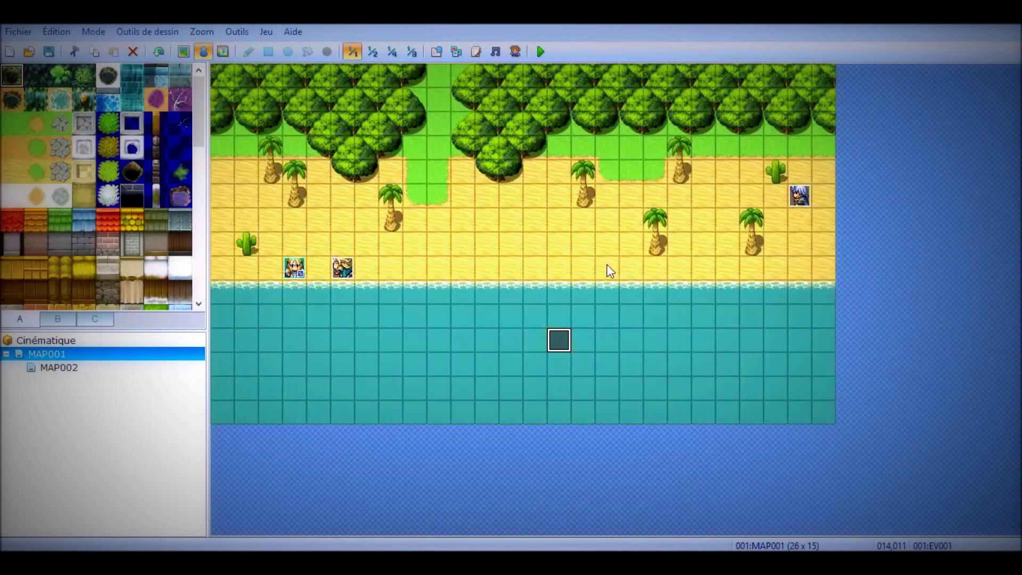
# Reopen EV001 and review the first pnj move route with its frequency and speed changes.
pyautogui.doubleClick(558, 342)
pyautogui.doubleClick(468, 232)
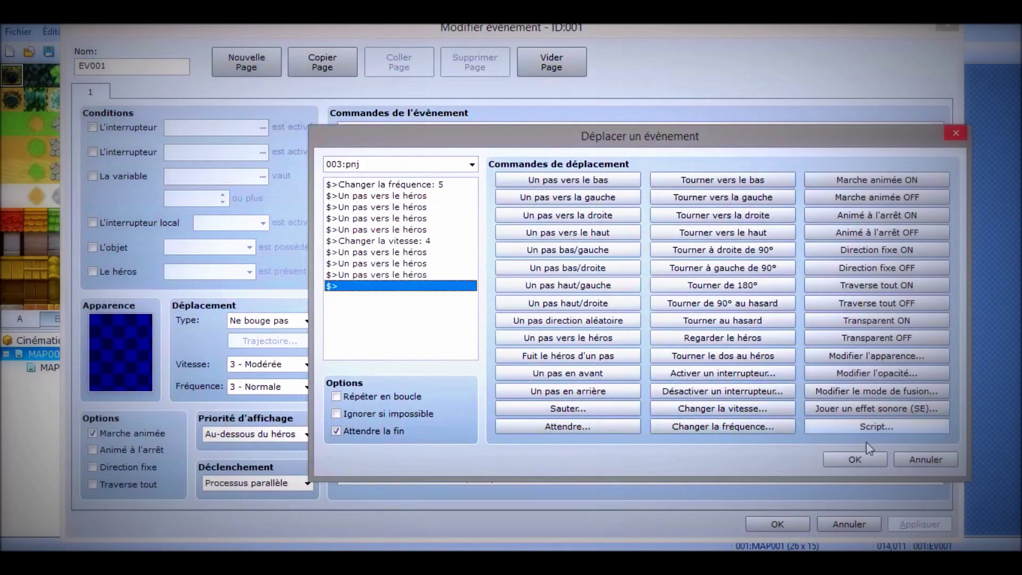
pyautogui.click(868, 459)
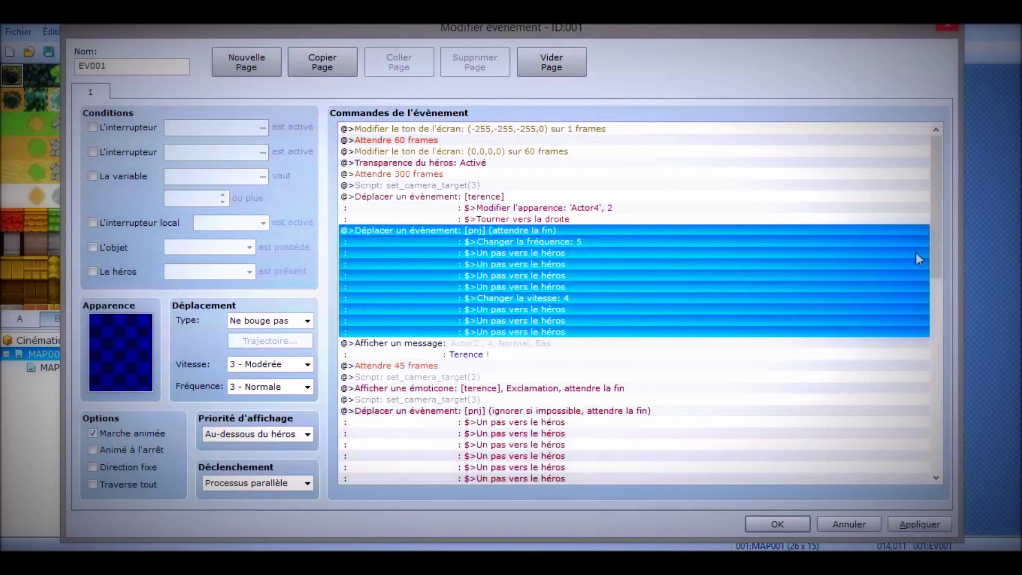
# Review the second pnj move route with its ignore-if-impossible and wait-for-completion options, and close EV001.
pyautogui.moveTo(943, 236); pyautogui.dragTo(940, 316)
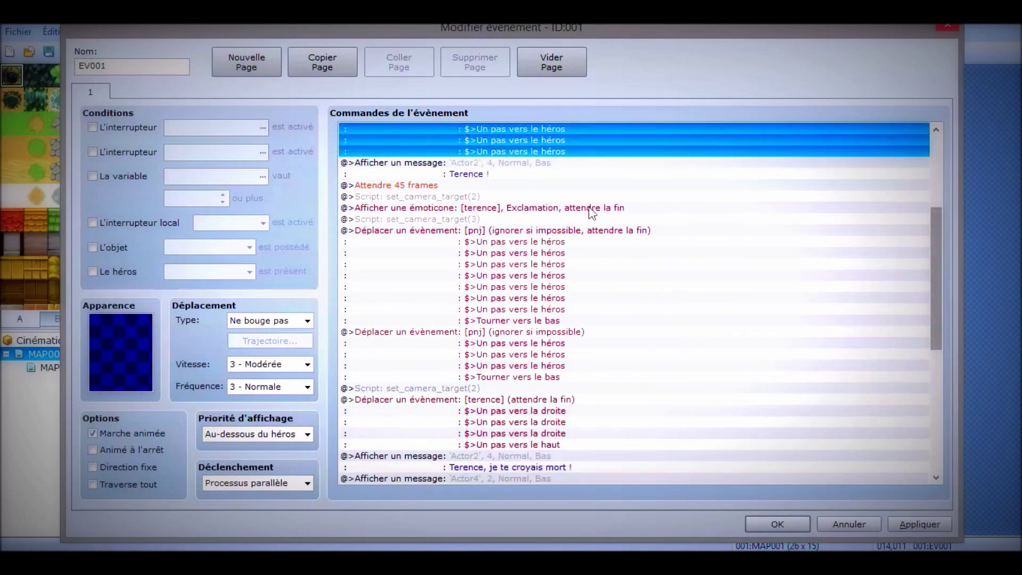
pyautogui.click(548, 231)
pyautogui.doubleClick(547, 232)
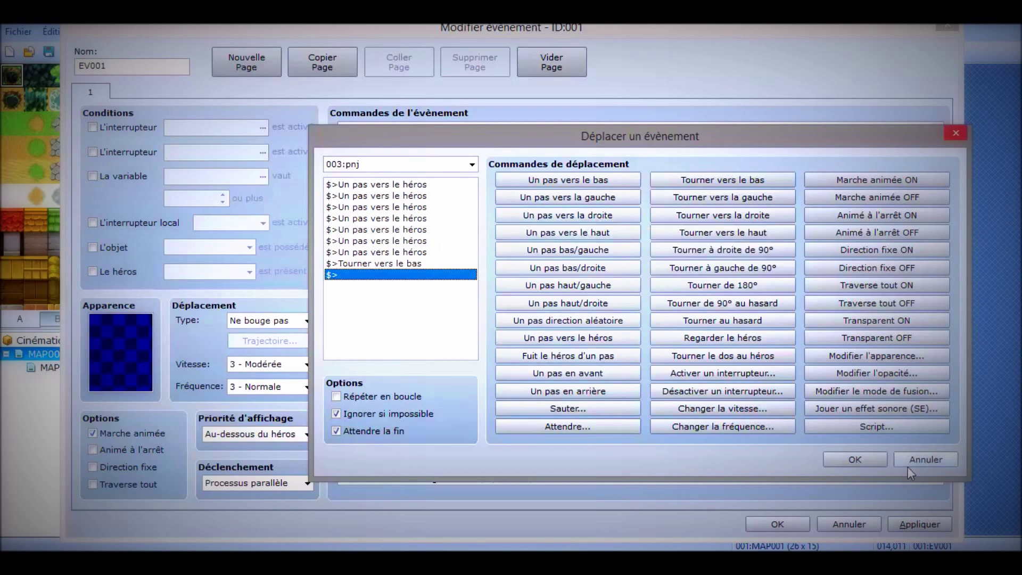
pyautogui.click(877, 458)
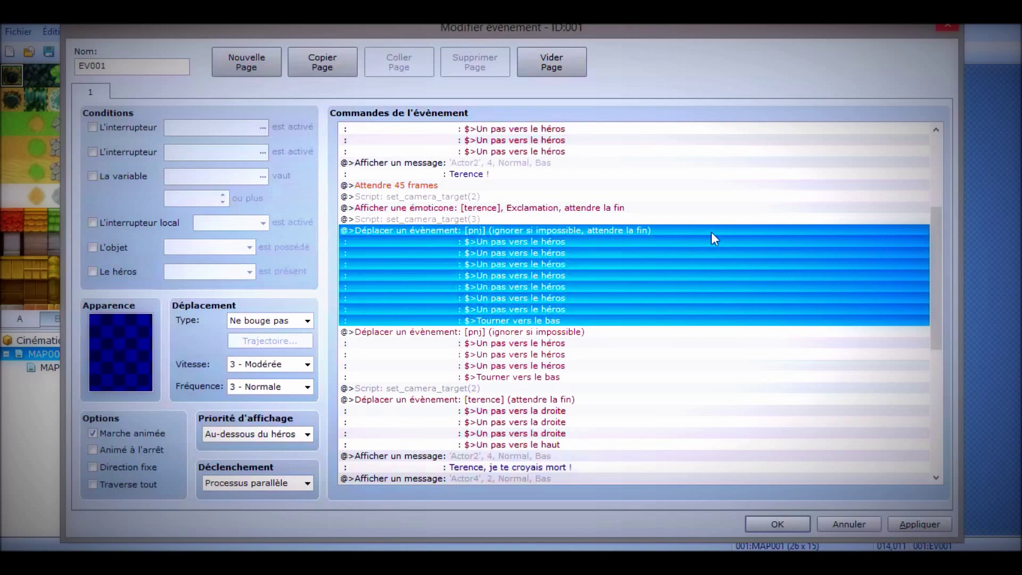
pyautogui.scroll(-3, 938, 237)
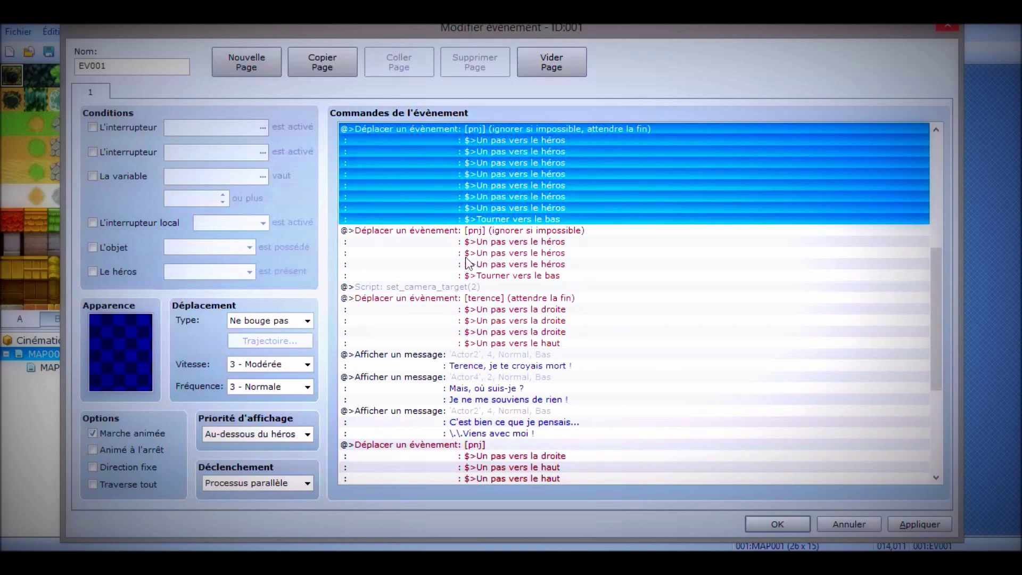
pyautogui.click(752, 520)
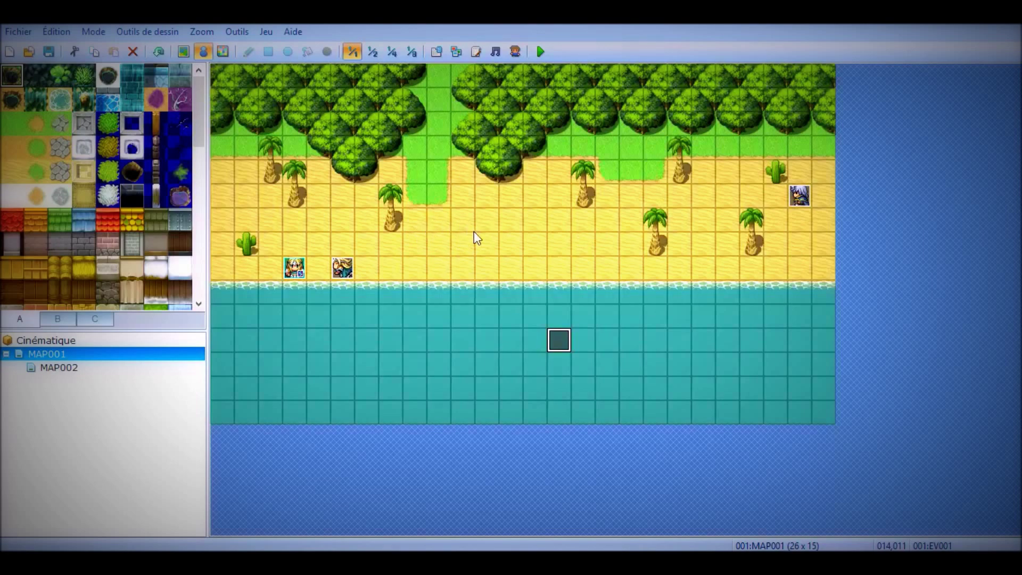
# Reopen EV001 and compare the second pnj move route with the characters' positions on the beach map.
pyautogui.doubleClick(554, 343)
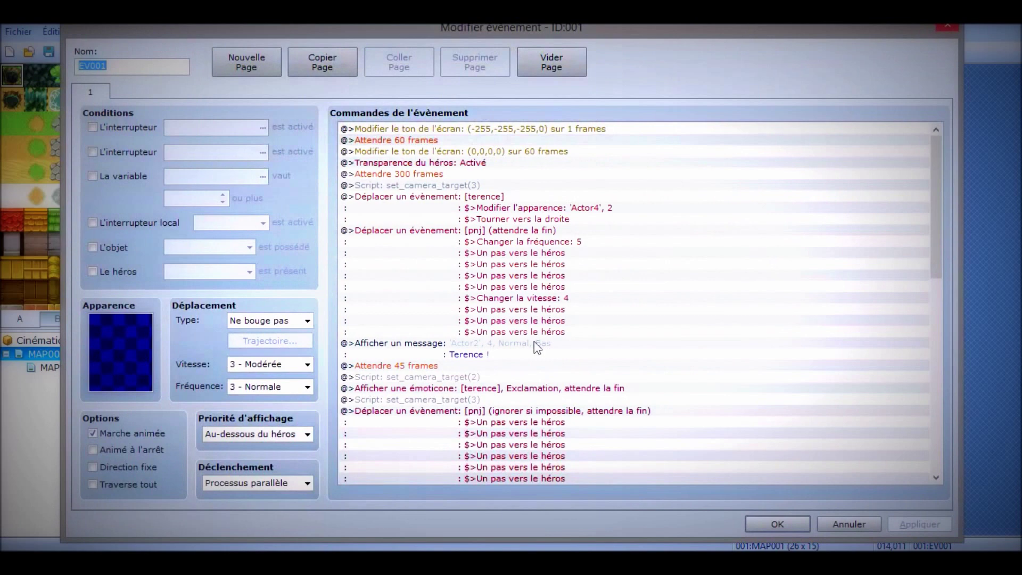
pyautogui.moveTo(933, 183); pyautogui.dragTo(932, 250)
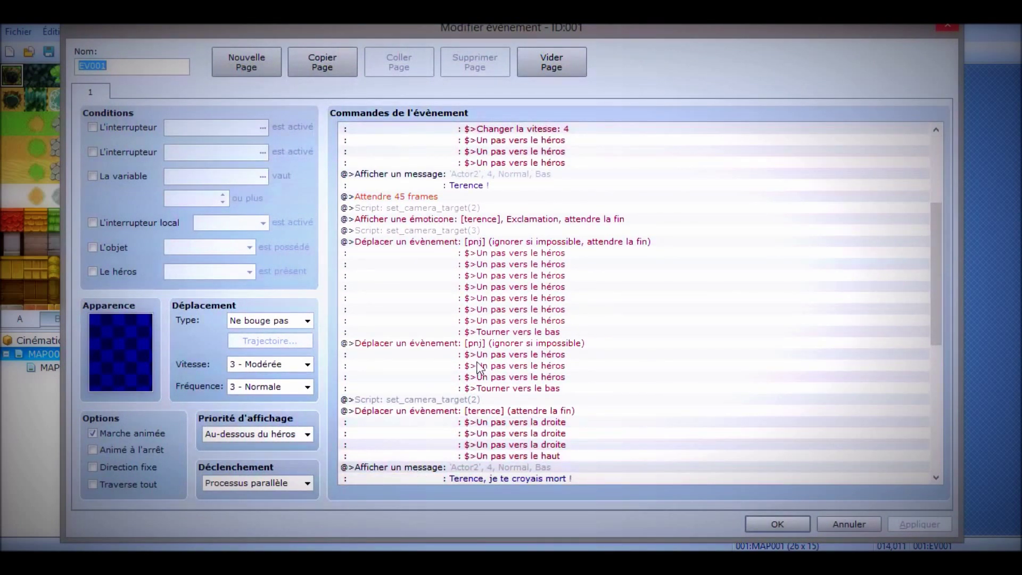
pyautogui.moveTo(453, 40); pyautogui.dragTo(880, 122)
pyautogui.moveTo(605, 117); pyautogui.dragTo(482, 40)
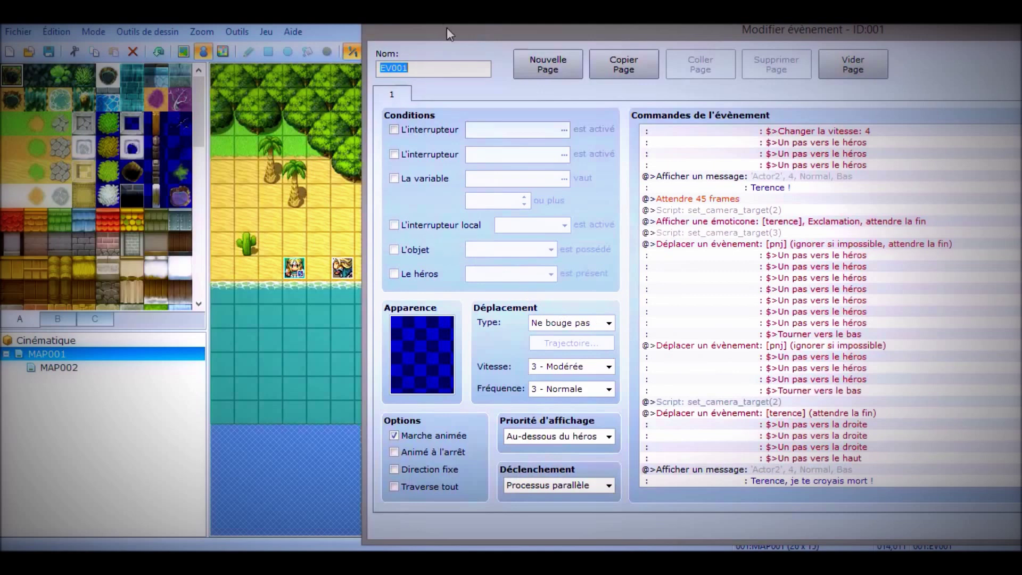
pyautogui.moveTo(441, 25); pyautogui.dragTo(695, 90)
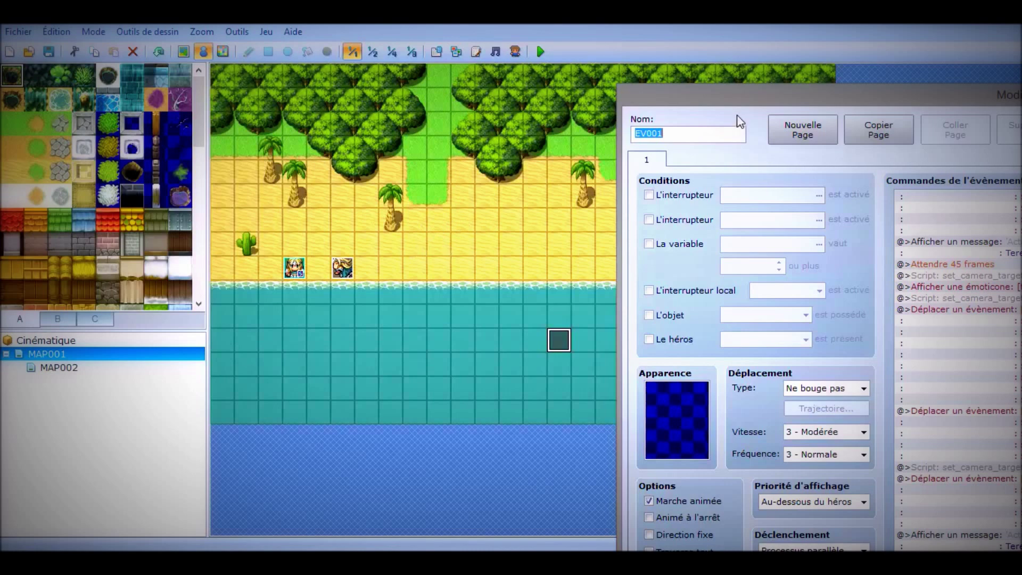
pyautogui.moveTo(720, 104); pyautogui.dragTo(332, 24)
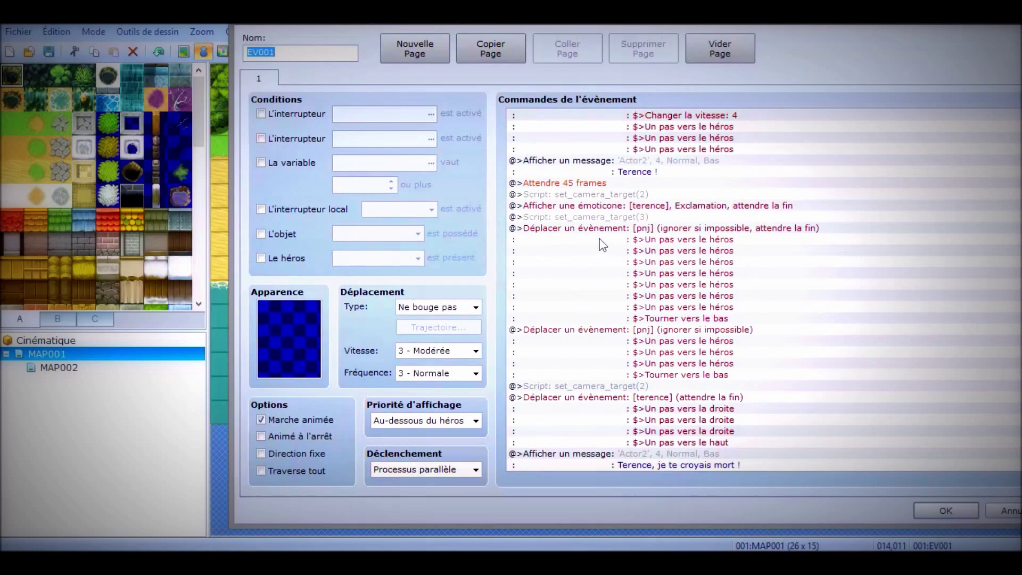
# Examine the short pnj move route without the wait option against the characters' positions on the beach map.
pyautogui.click(584, 330)
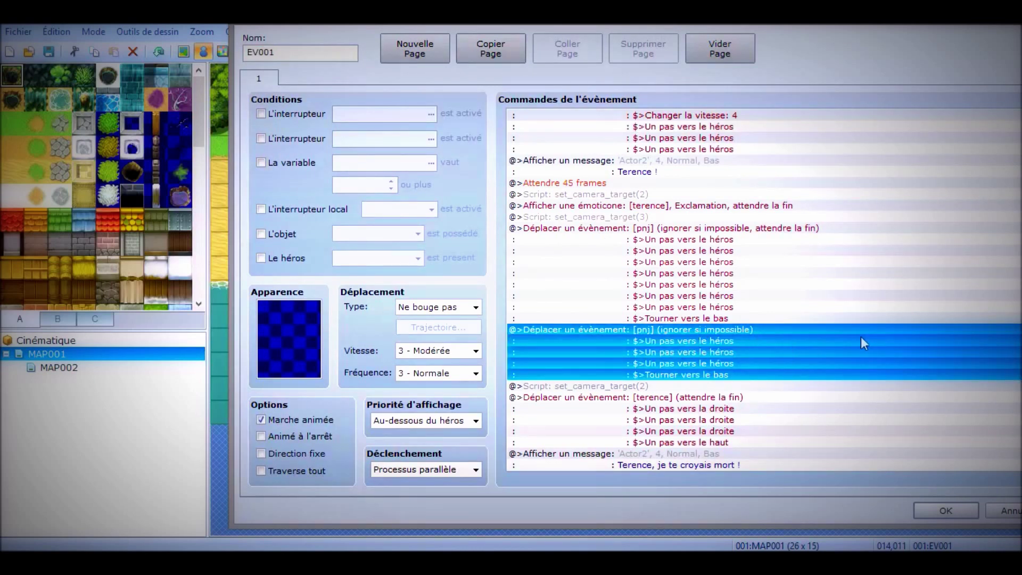
pyautogui.moveTo(748, 20); pyautogui.dragTo(960, 28)
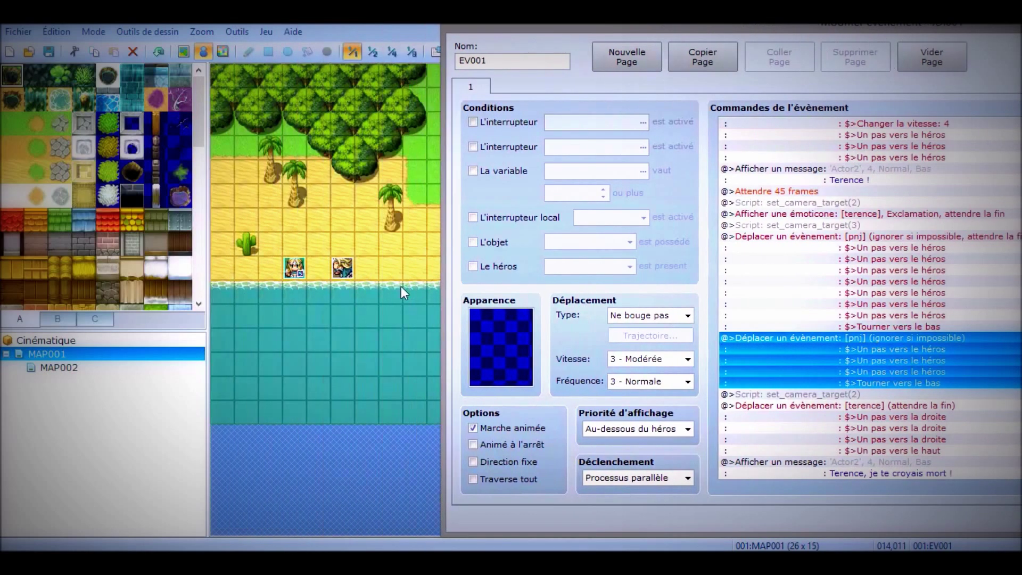
pyautogui.moveTo(545, 36); pyautogui.dragTo(777, 55)
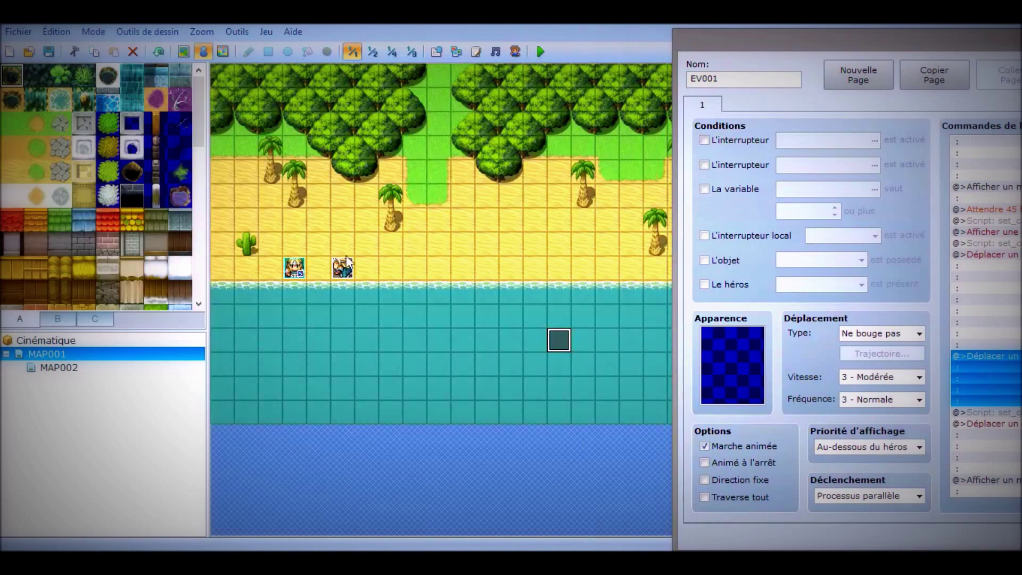
pyautogui.moveTo(783, 52); pyautogui.dragTo(664, 48)
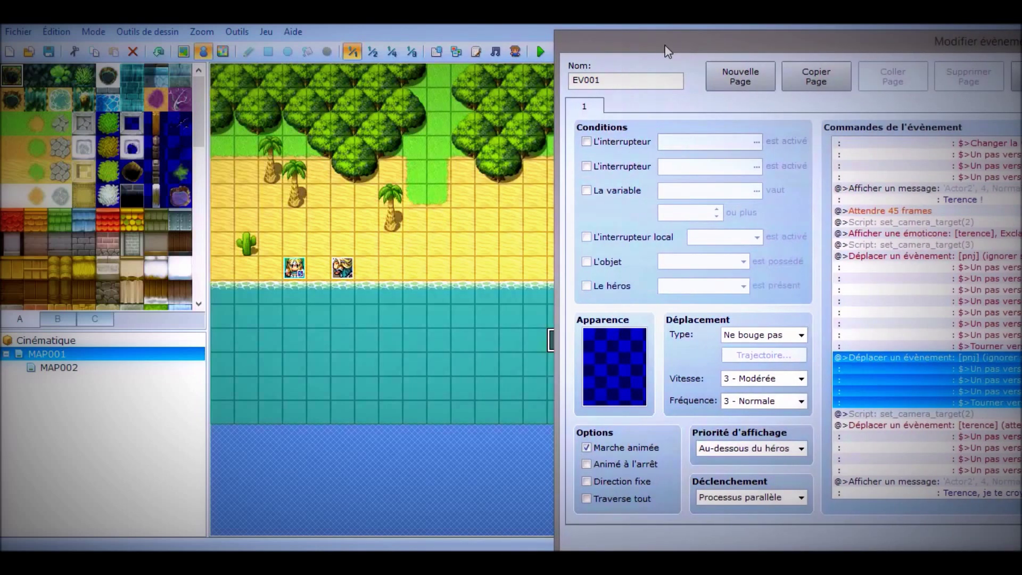
pyautogui.moveTo(623, 52); pyautogui.dragTo(758, 76)
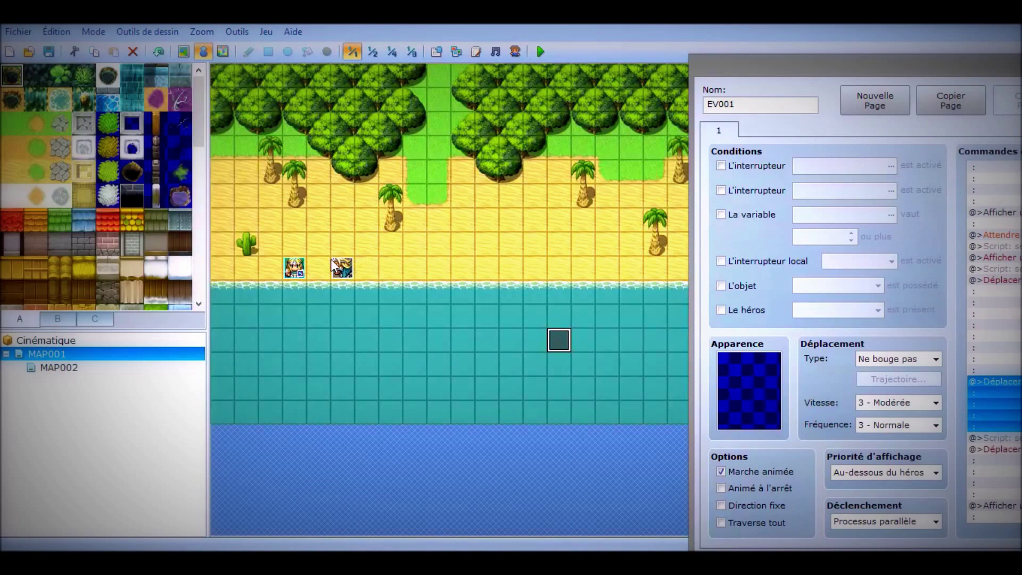
pyautogui.moveTo(764, 77); pyautogui.dragTo(227, 47)
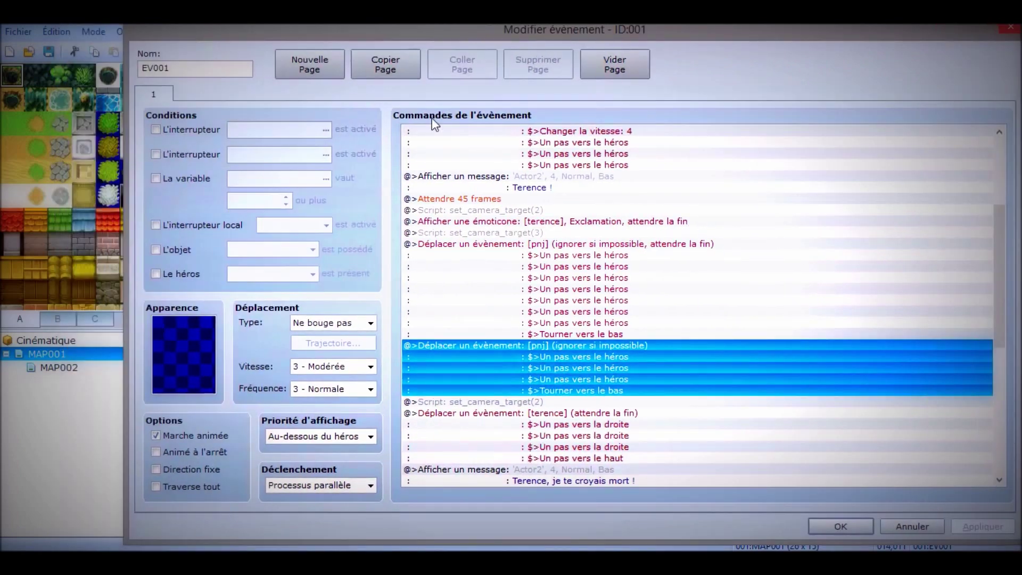
# Examine the set_camera_target(2) script call before terence's move route, comparing the camera target and movement with the beach map.
pyautogui.moveTo(999, 274); pyautogui.dragTo(990, 328)
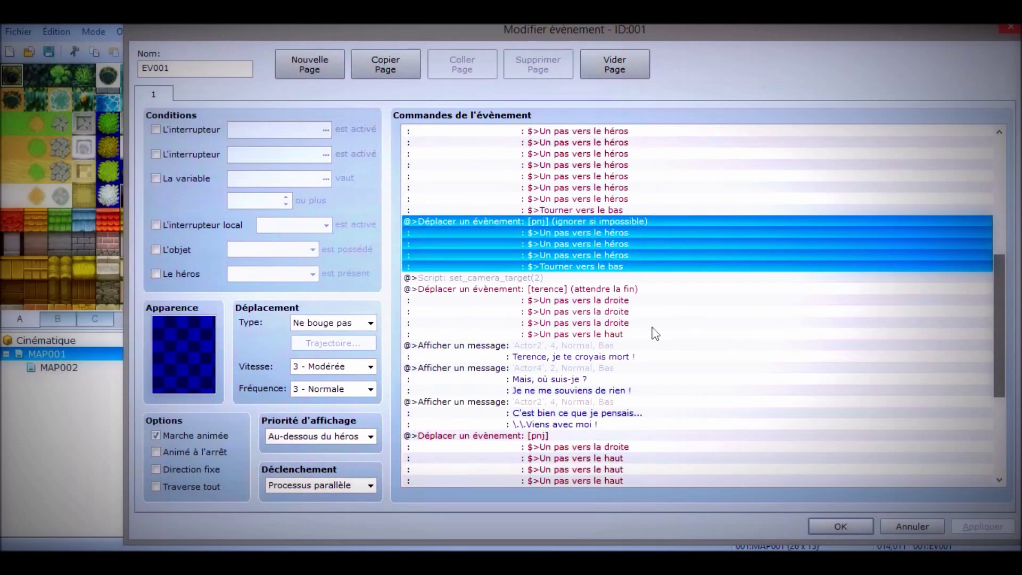
pyautogui.click(516, 279)
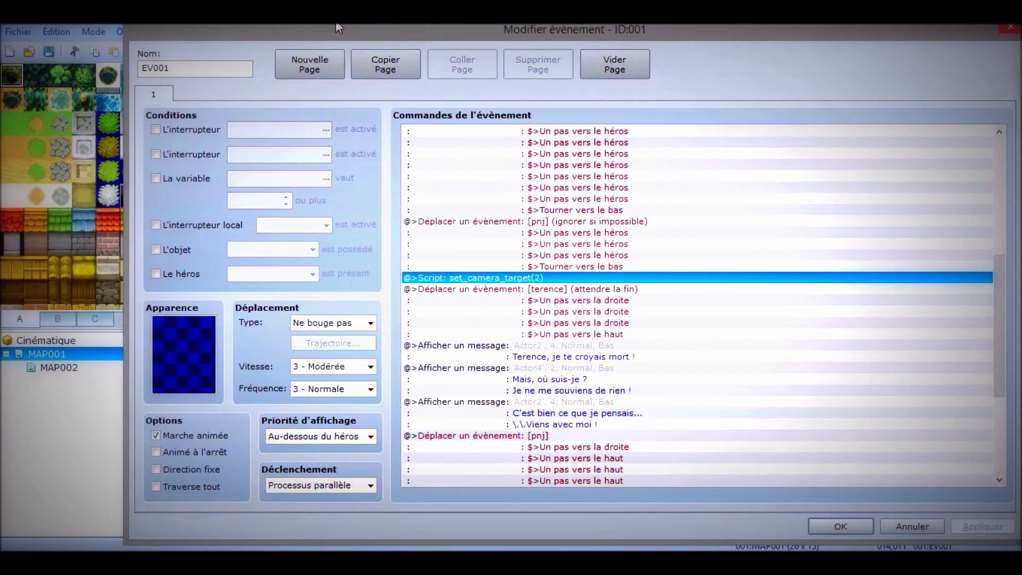
pyautogui.moveTo(339, 29); pyautogui.dragTo(682, 81)
pyautogui.moveTo(556, 88); pyautogui.dragTo(152, 23)
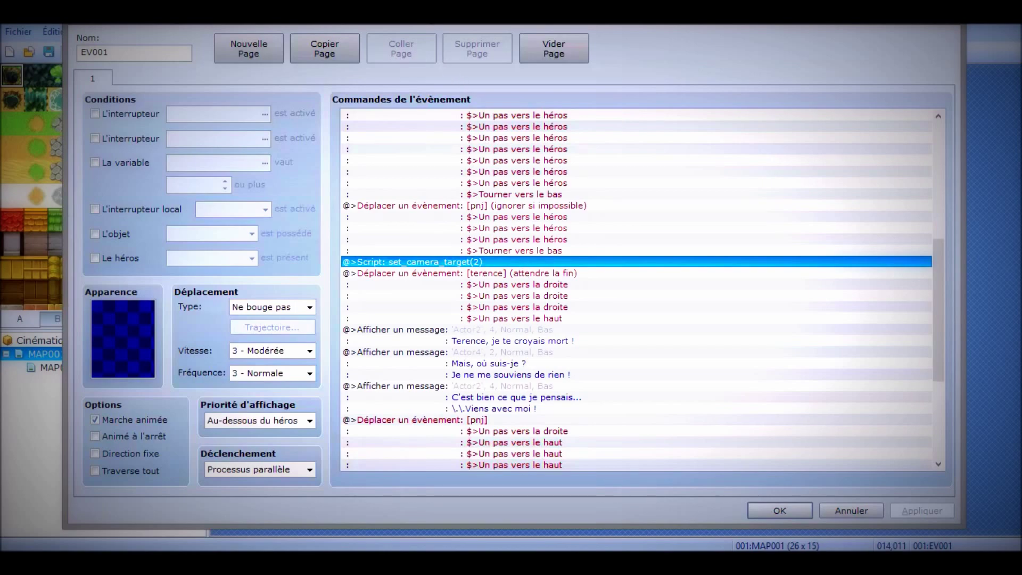
pyautogui.moveTo(436, 23); pyautogui.dragTo(894, 37)
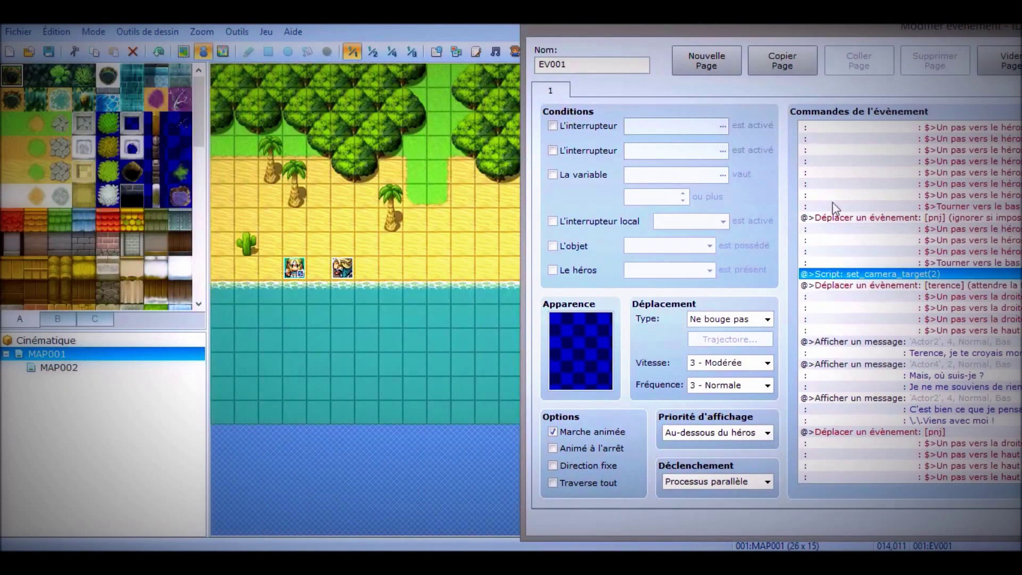
pyautogui.moveTo(710, 25); pyautogui.dragTo(777, 28)
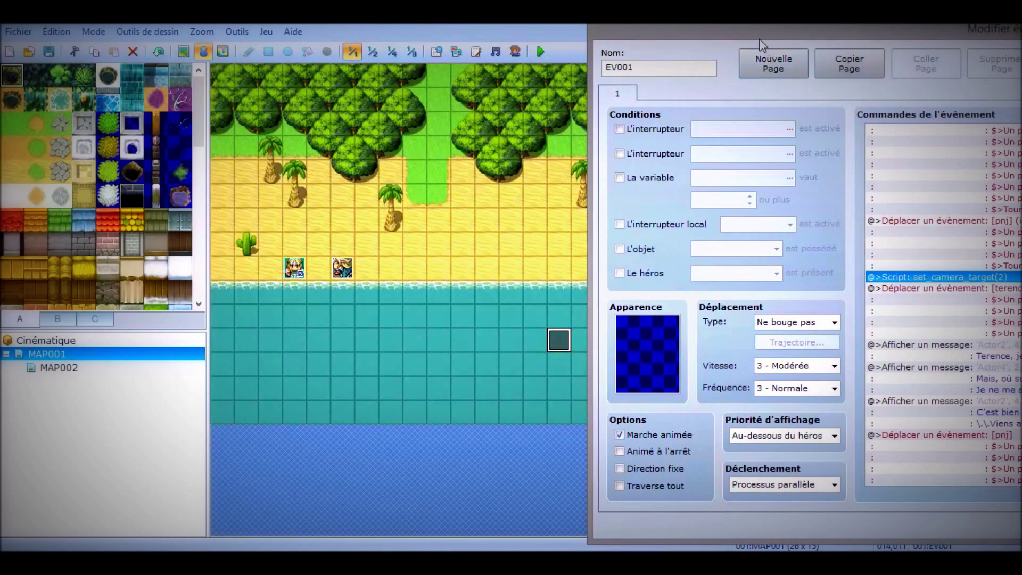
pyautogui.moveTo(763, 45); pyautogui.dragTo(586, 50)
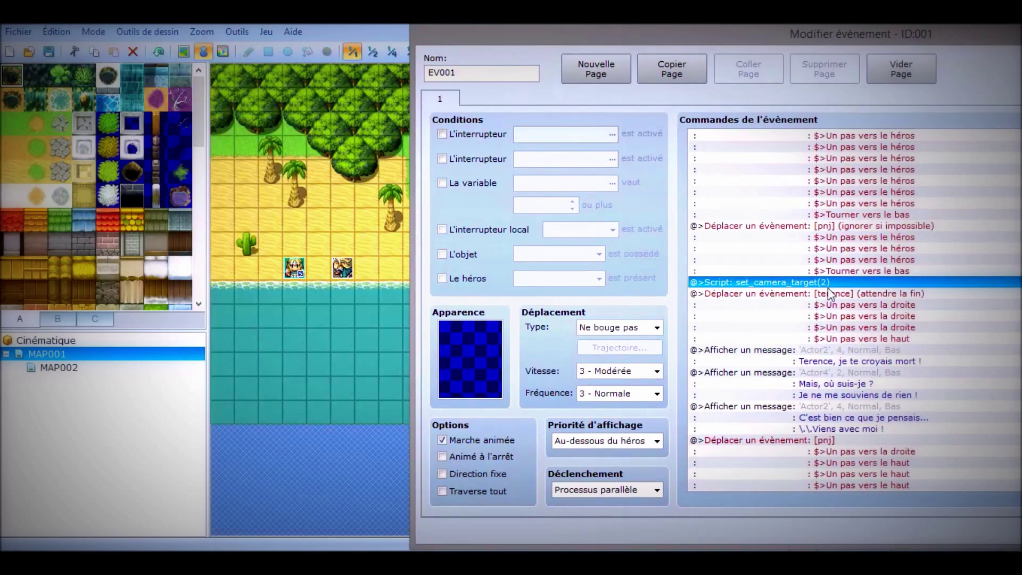
pyautogui.moveTo(532, 33); pyautogui.dragTo(674, 39)
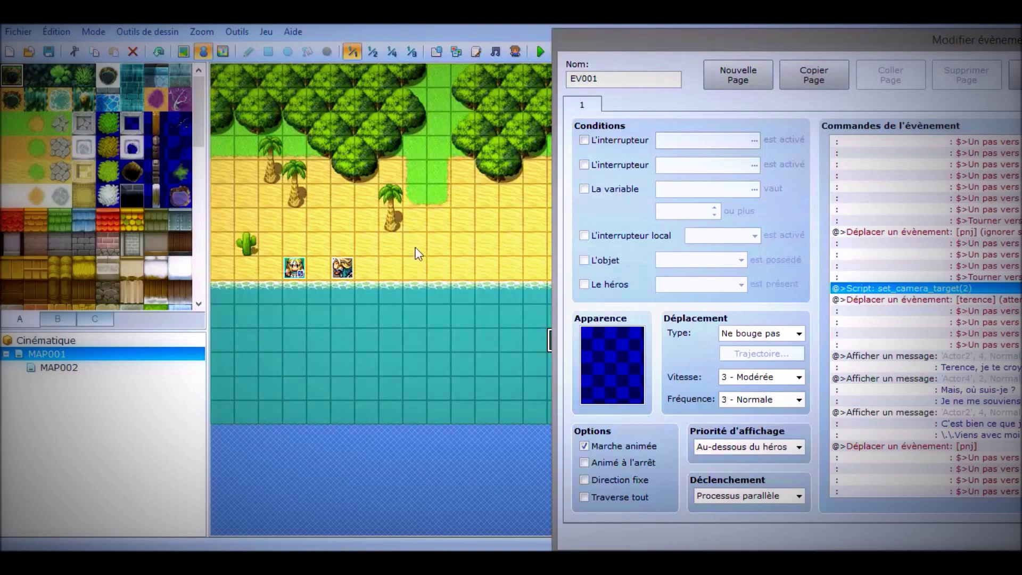
pyautogui.moveTo(663, 44); pyautogui.dragTo(185, 33)
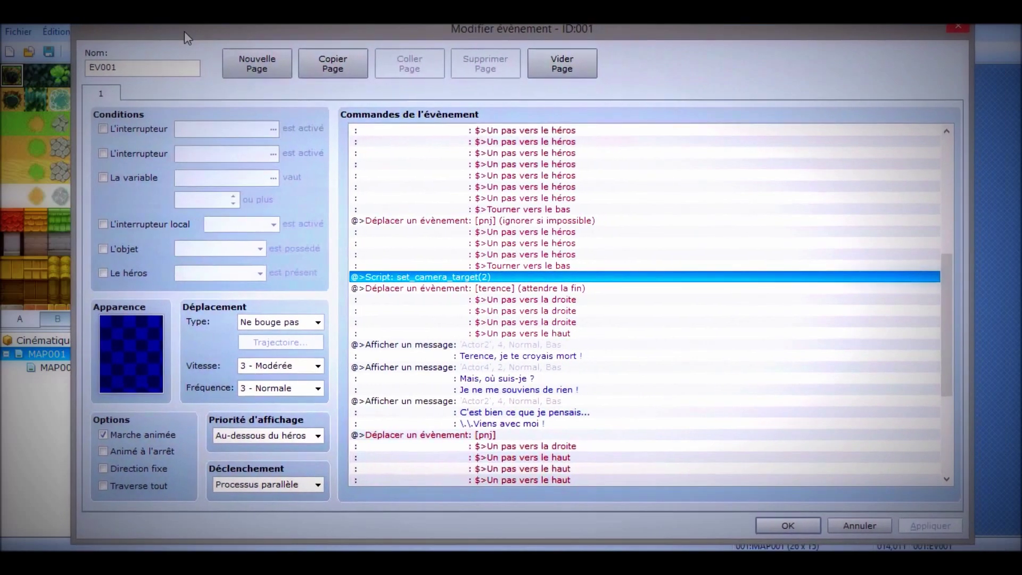
# Review the "Terence, je te croyais mort !" and "Mais, où suis-je ?" message commands and the remaining commands of EV001.
pyautogui.doubleClick(660, 343)
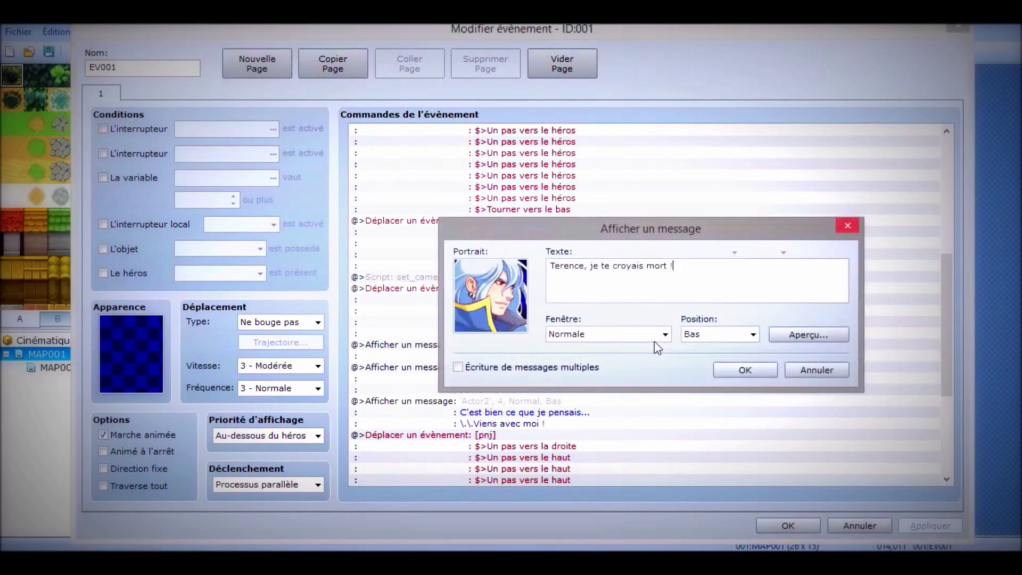
pyautogui.click(744, 369)
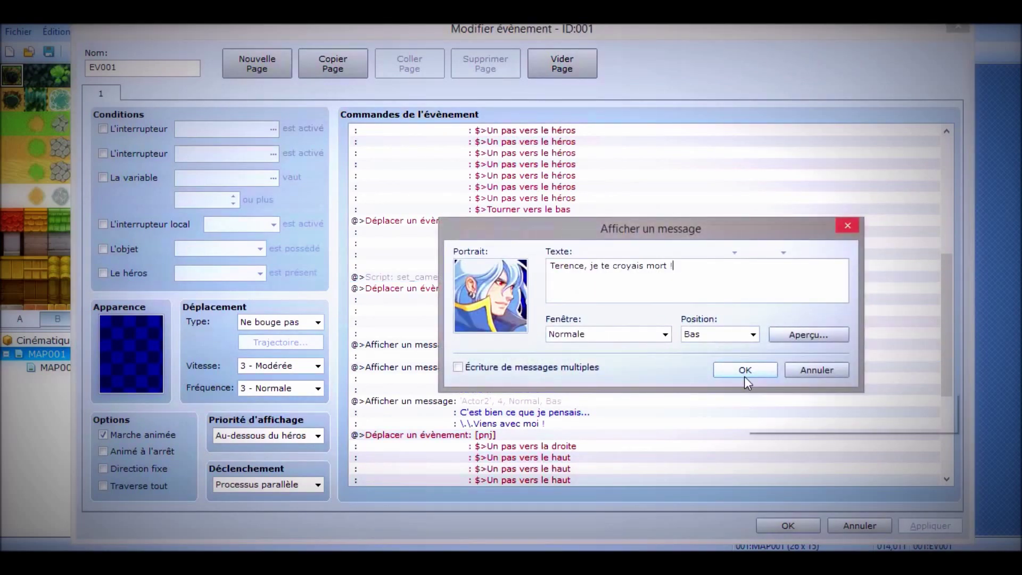
pyautogui.click(513, 366)
pyautogui.doubleClick(512, 366)
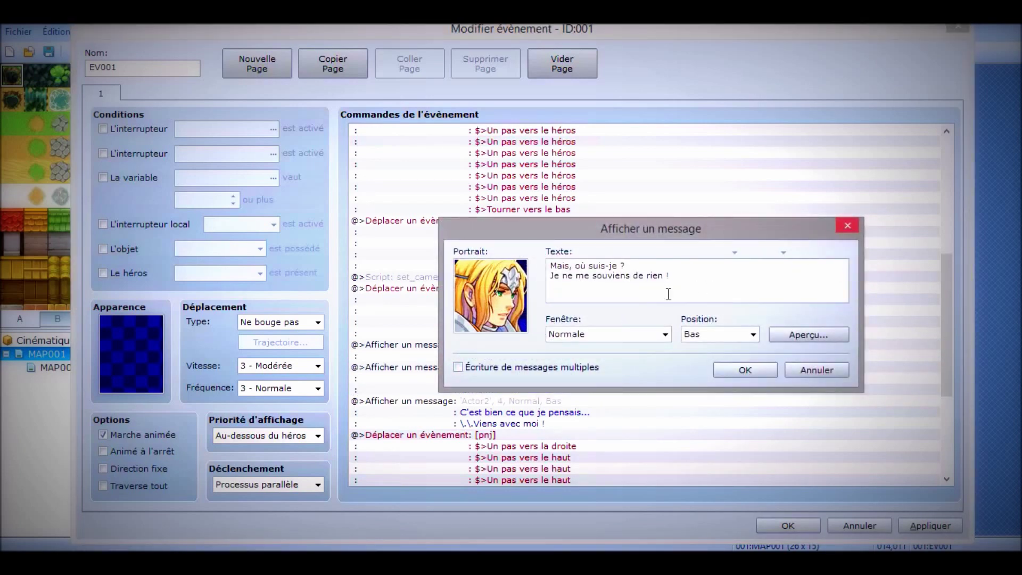
pyautogui.click(743, 370)
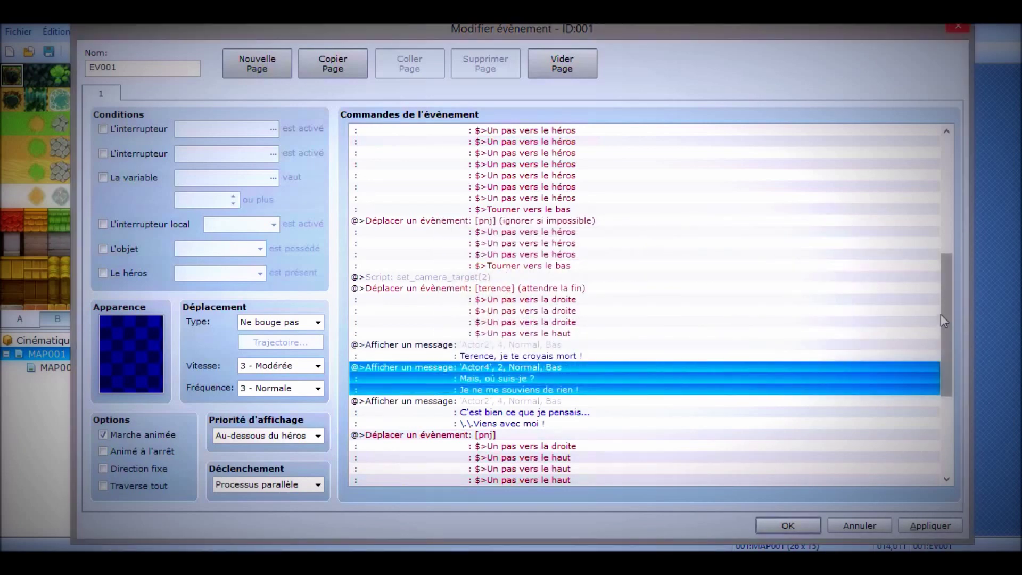
pyautogui.moveTo(946, 315); pyautogui.dragTo(948, 383)
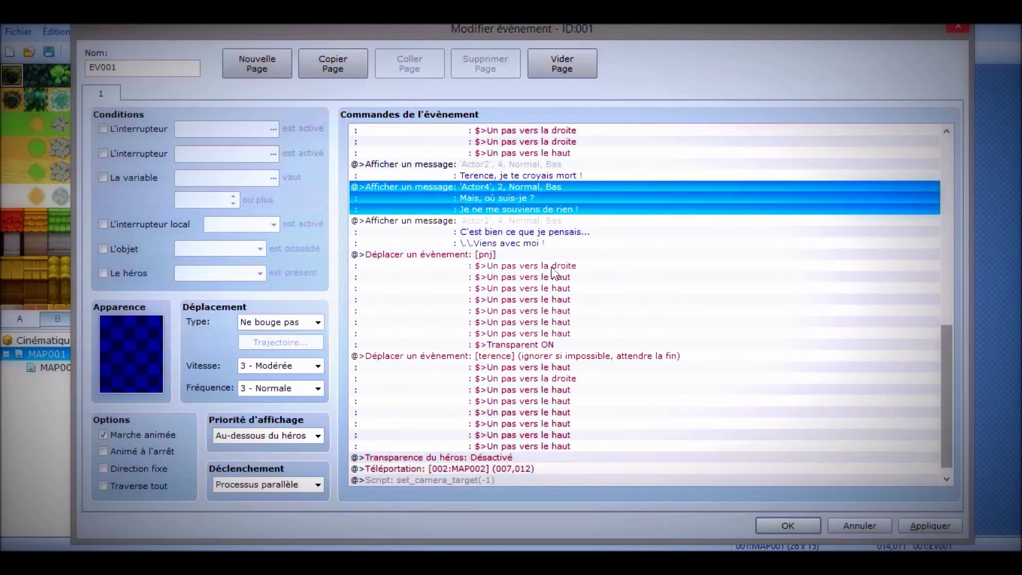
# Review the "C'est bien ce que je pensais..." message and the list of control characters available for its text.
pyautogui.doubleClick(503, 229)
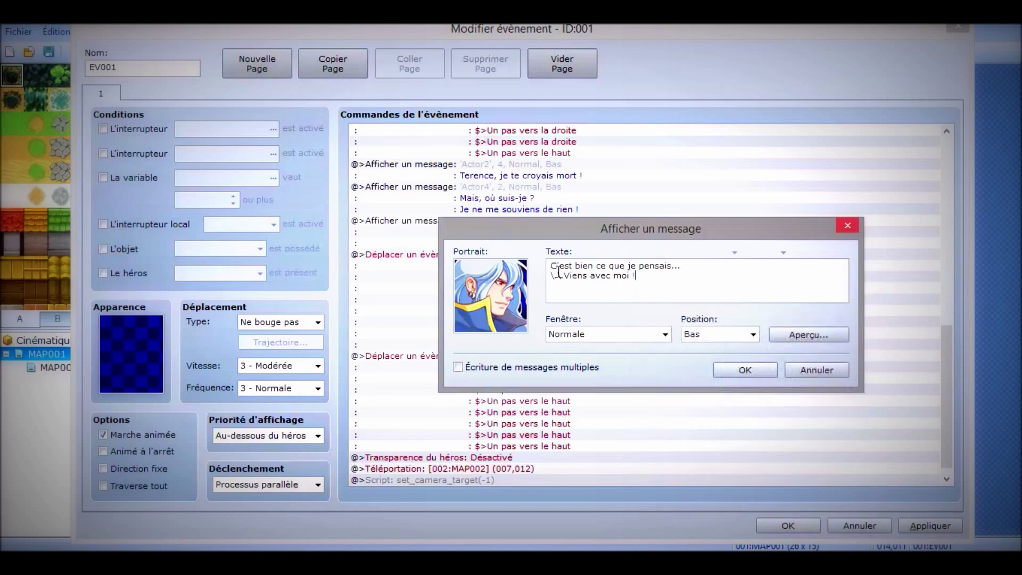
pyautogui.moveTo(635, 272)
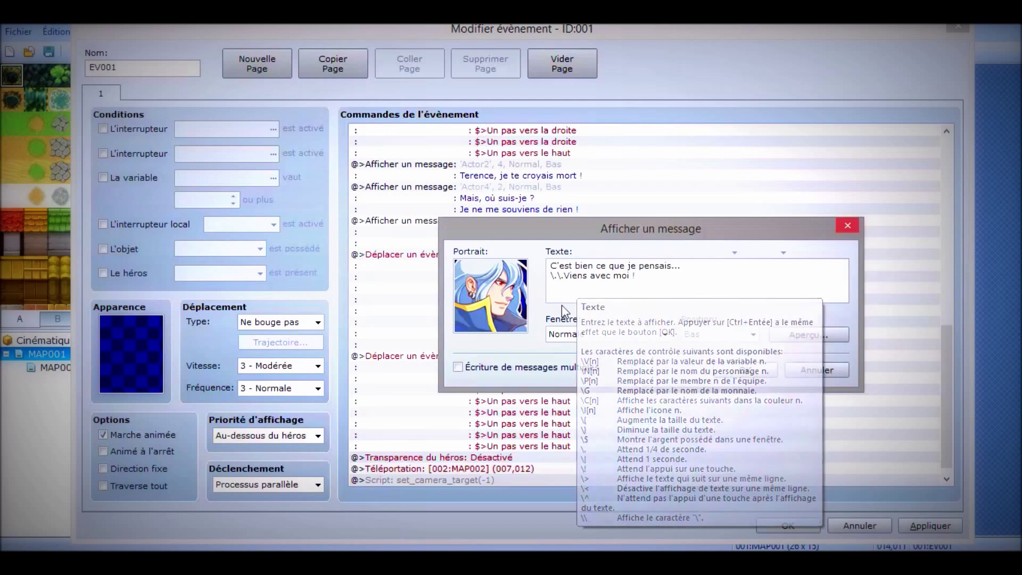
pyautogui.click(730, 376)
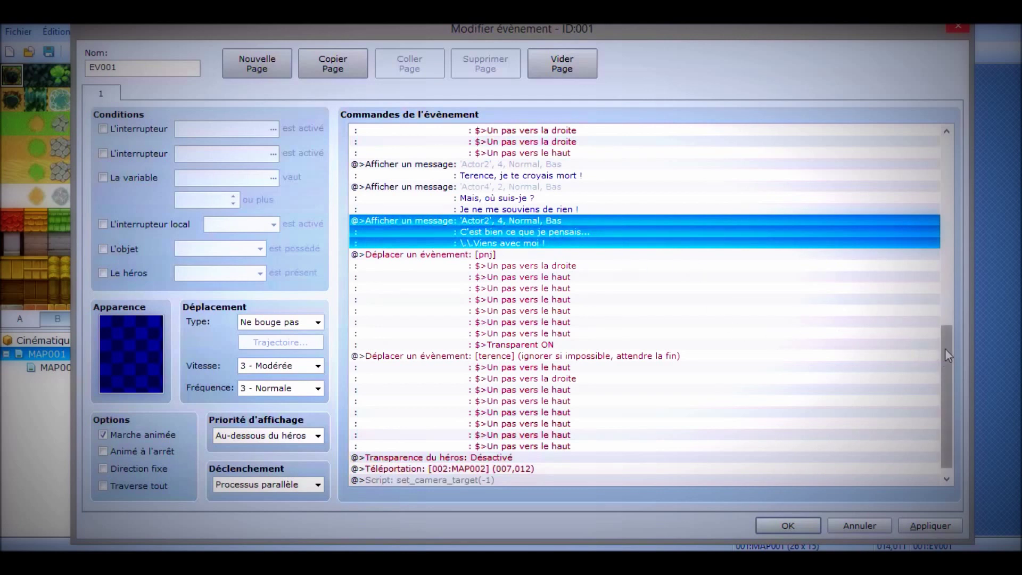
# Examine the last pnj move route, ending in Transparent ON, against the forest path on MAP001 and the layout of MAP002.
pyautogui.moveTo(944, 349); pyautogui.dragTo(946, 376)
pyautogui.click(450, 244)
pyautogui.click(780, 531)
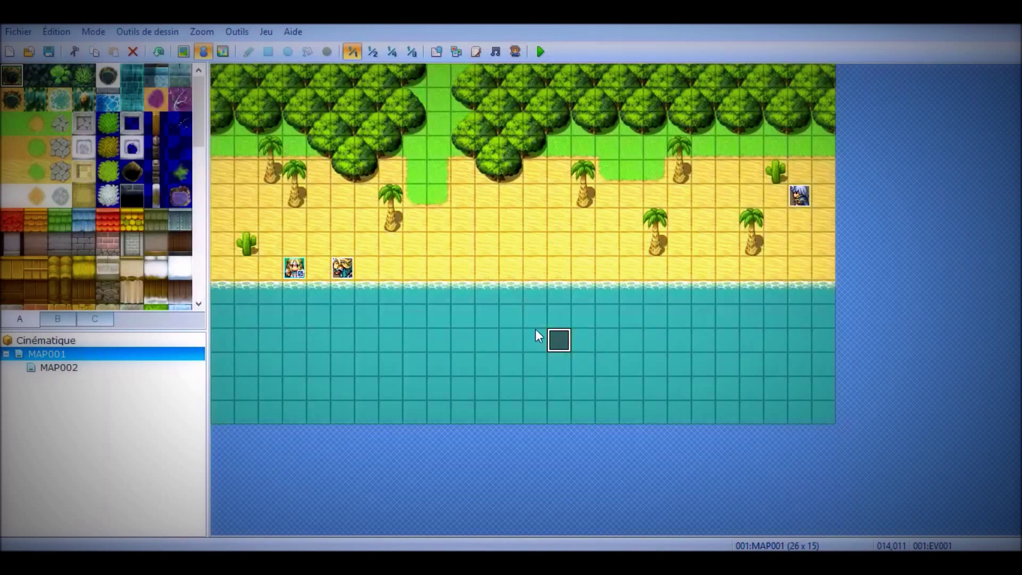
pyautogui.doubleClick(553, 344)
pyautogui.moveTo(937, 219); pyautogui.dragTo(904, 433)
pyautogui.click(442, 244)
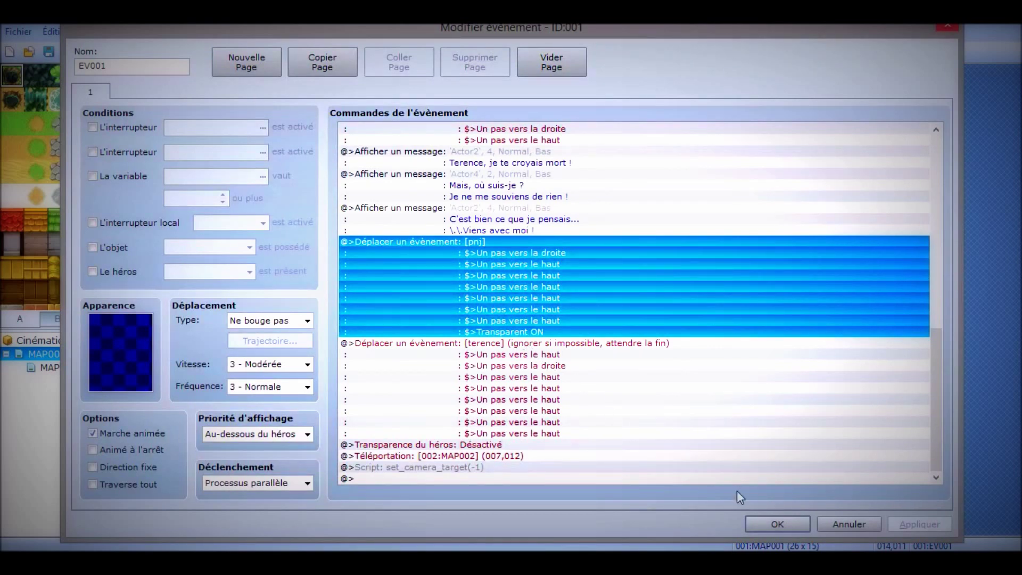
pyautogui.click(769, 524)
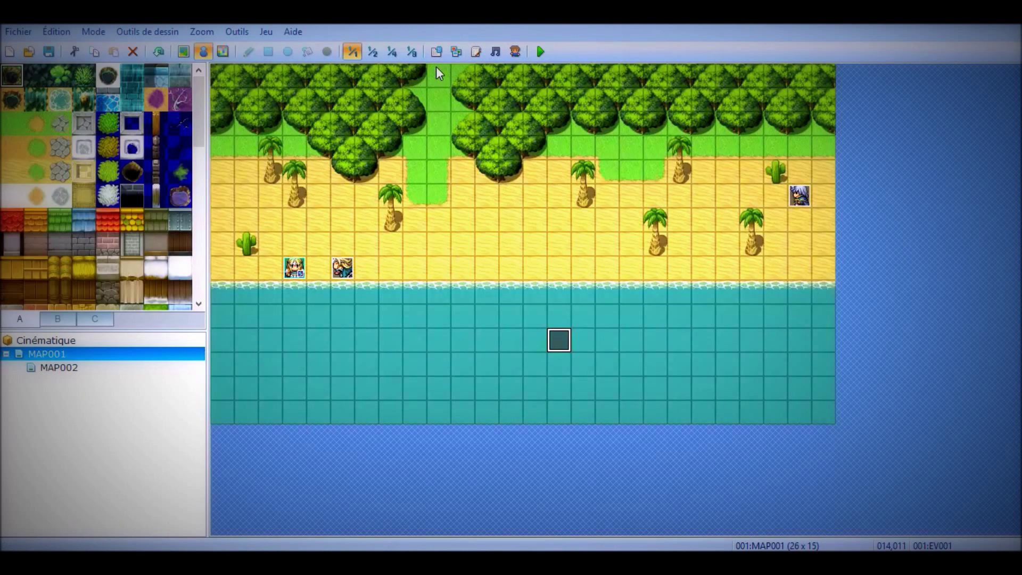
pyautogui.click(130, 369)
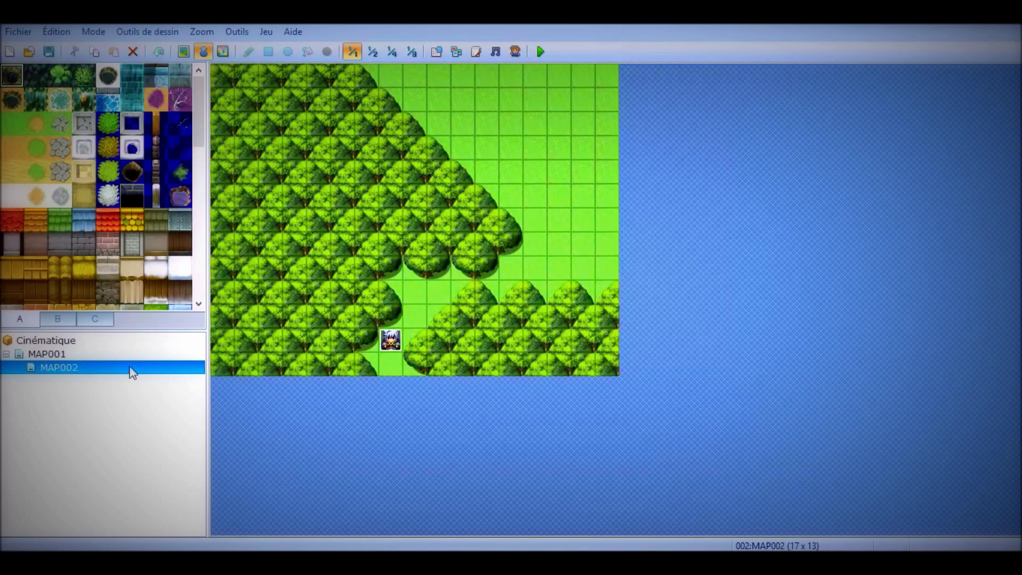
pyautogui.click(129, 354)
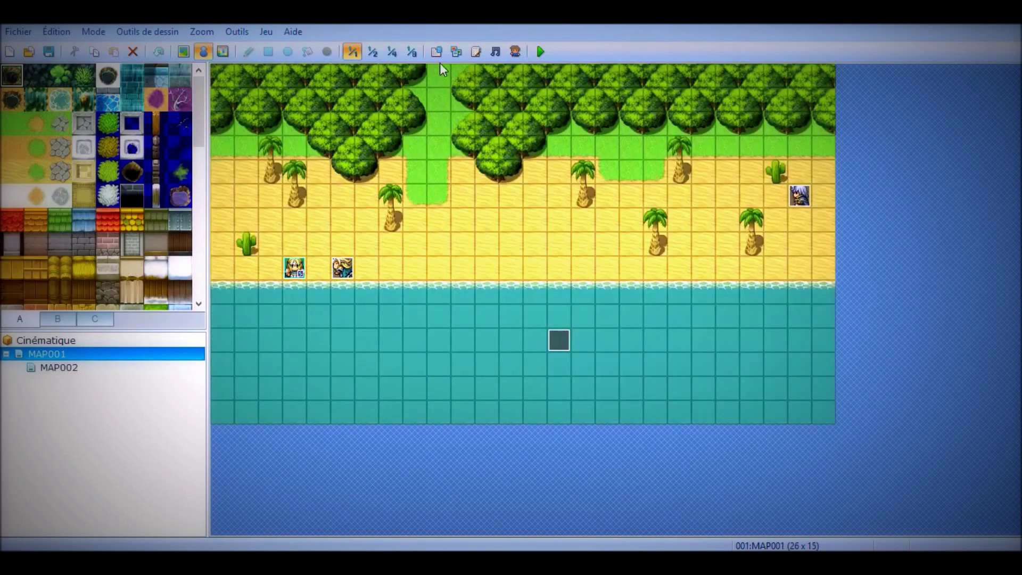
# Reopen EV001 and examine terence's last move route, including its skip-if-impossible and wait options, against the beach map.
pyautogui.doubleClick(553, 351)
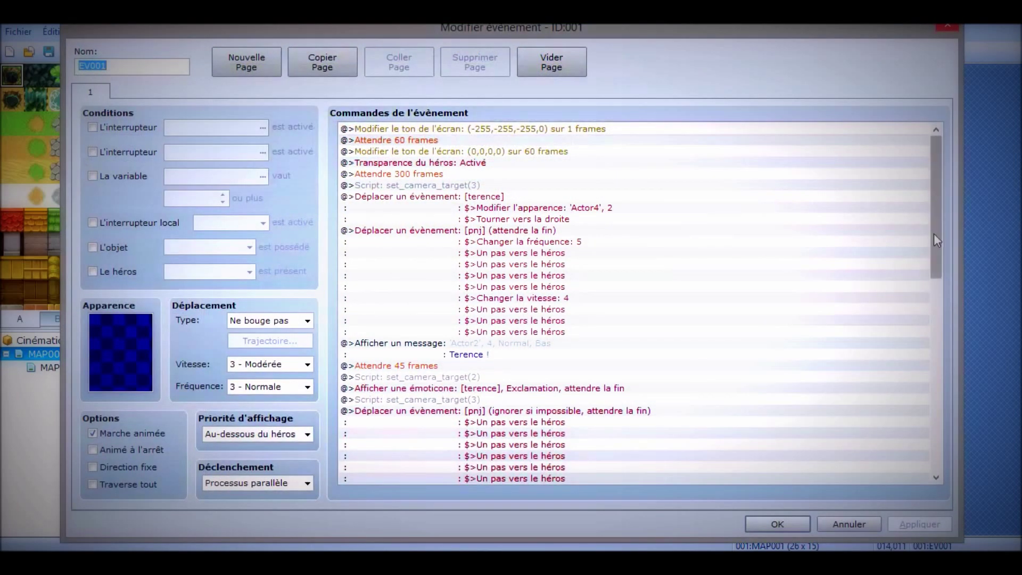
pyautogui.moveTo(933, 231); pyautogui.dragTo(935, 421)
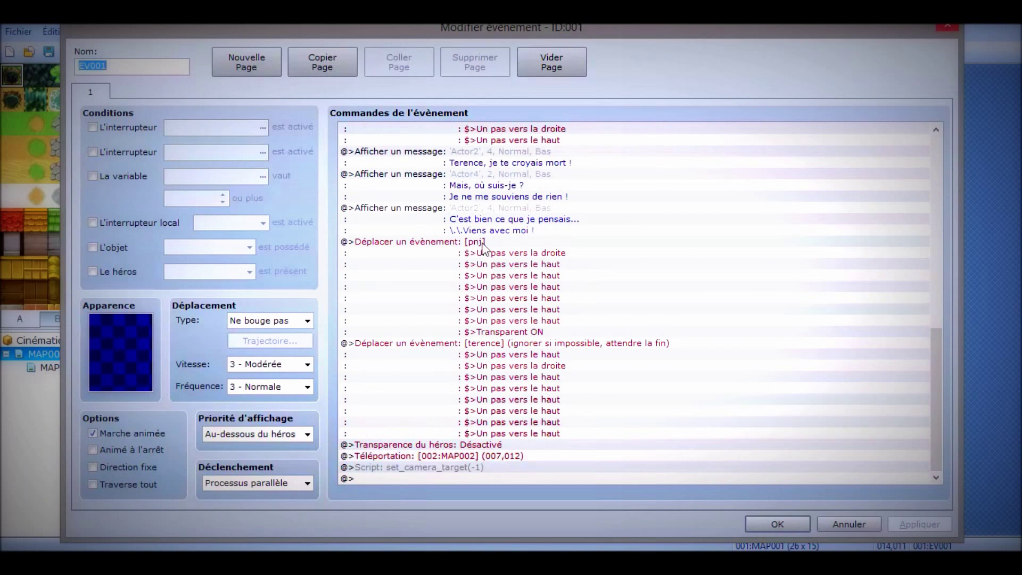
pyautogui.click(460, 347)
pyautogui.doubleClick(458, 346)
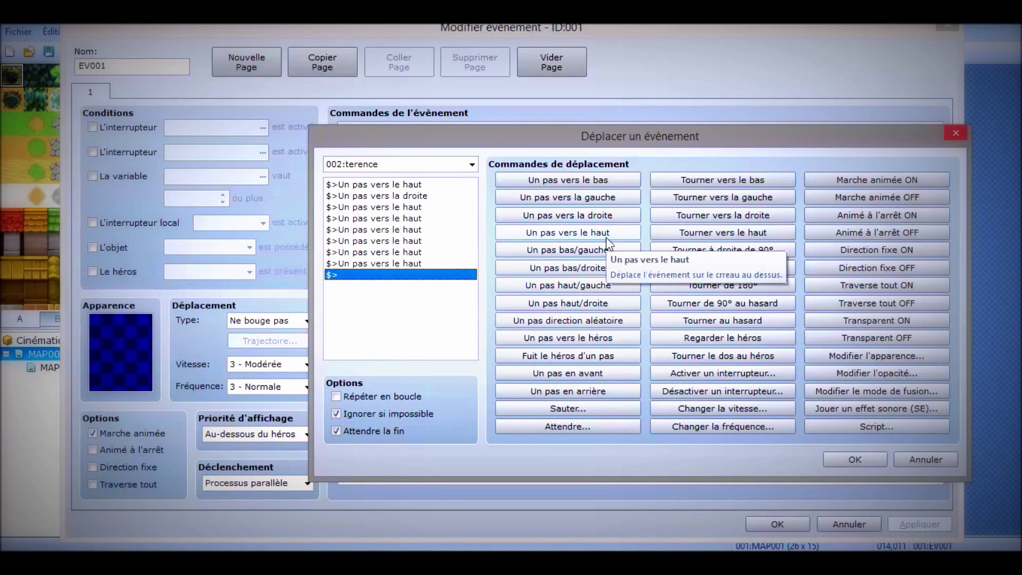
pyautogui.click(831, 463)
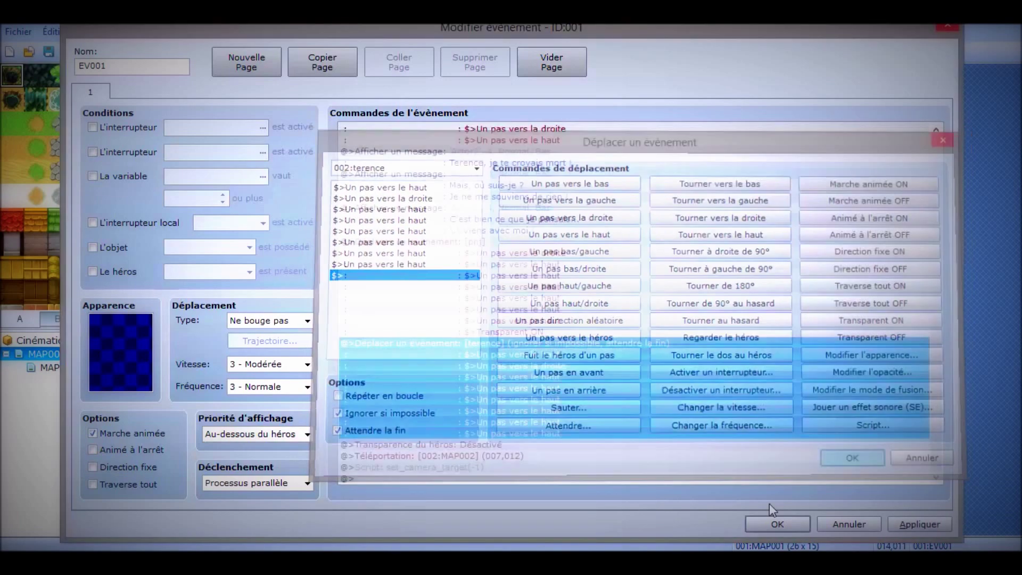
pyautogui.click(753, 521)
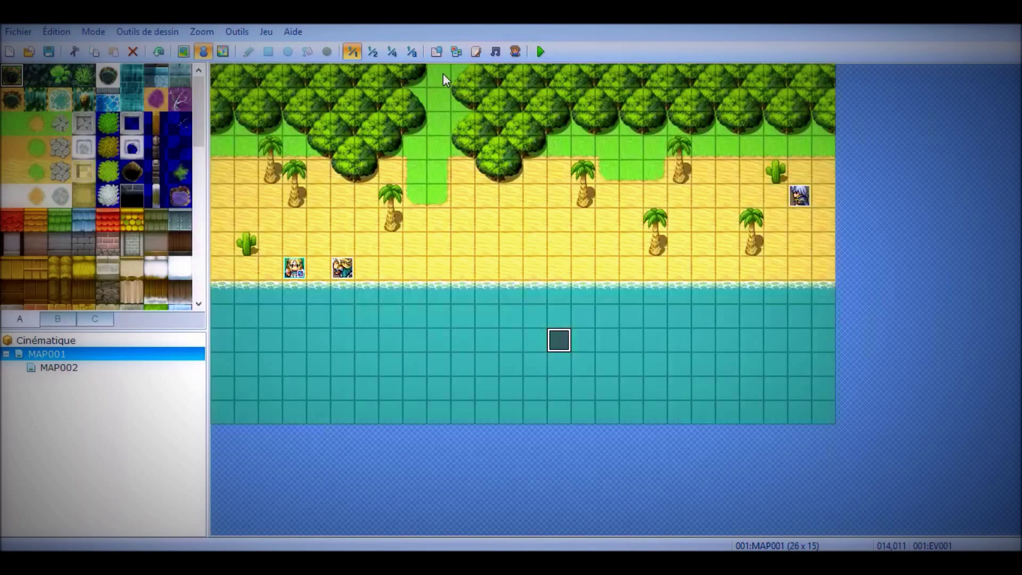
# Review the command in EV001 that turns the hero's transparency off and locate the hero event on the beach map.
pyautogui.doubleClick(563, 344)
pyautogui.moveTo(937, 193); pyautogui.dragTo(928, 384)
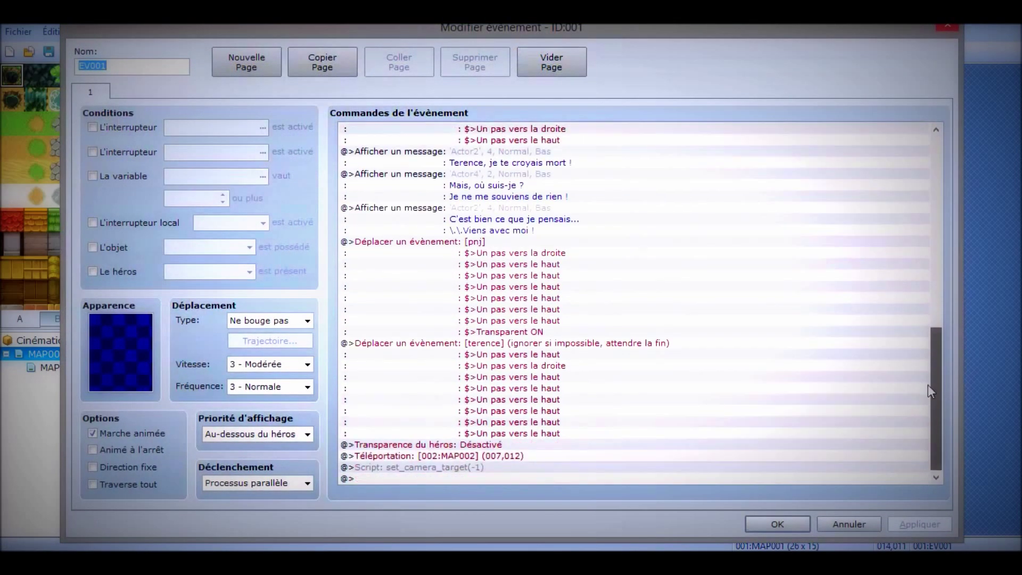
pyautogui.click(466, 447)
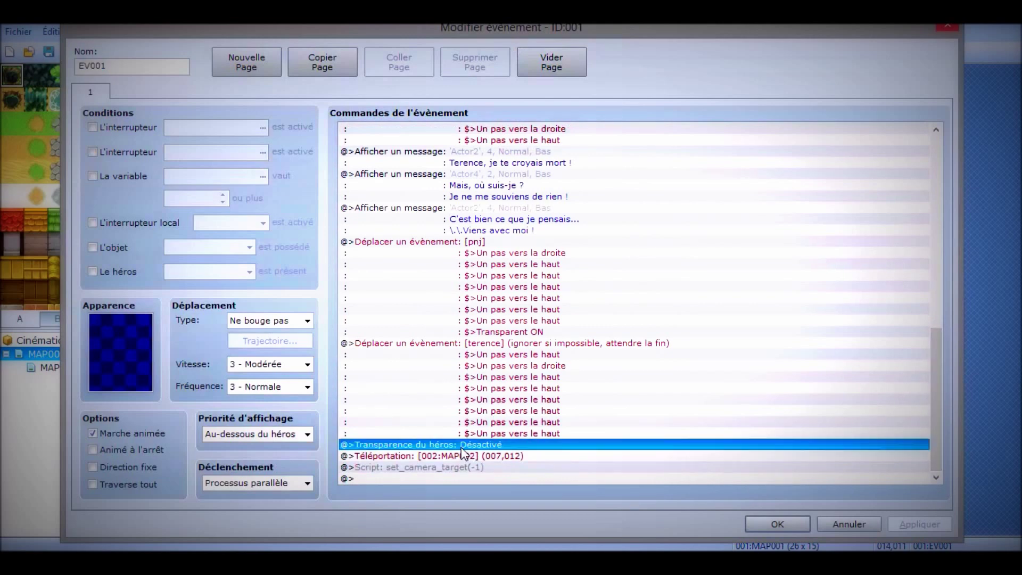
pyautogui.click(778, 523)
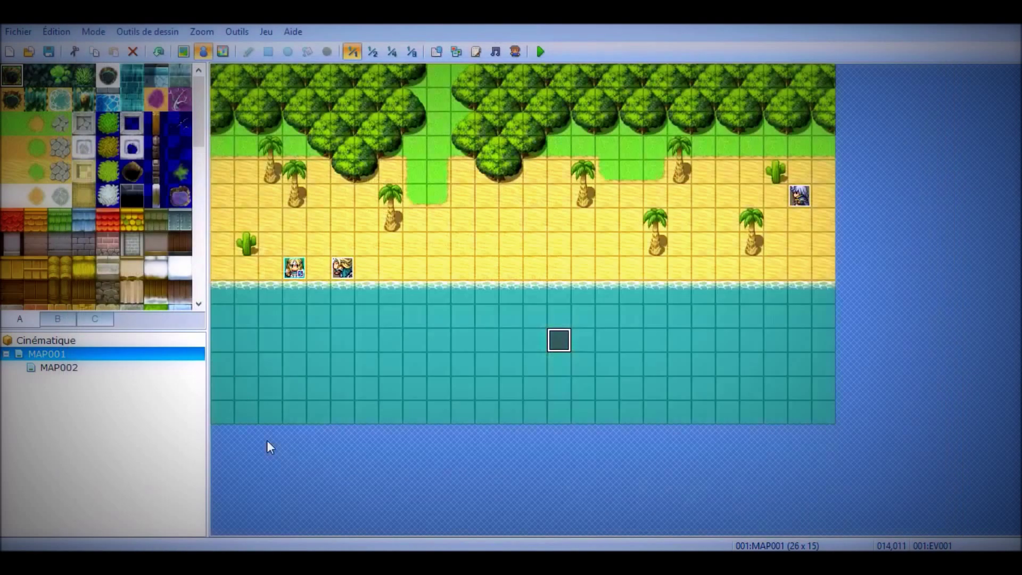
pyautogui.click(298, 274)
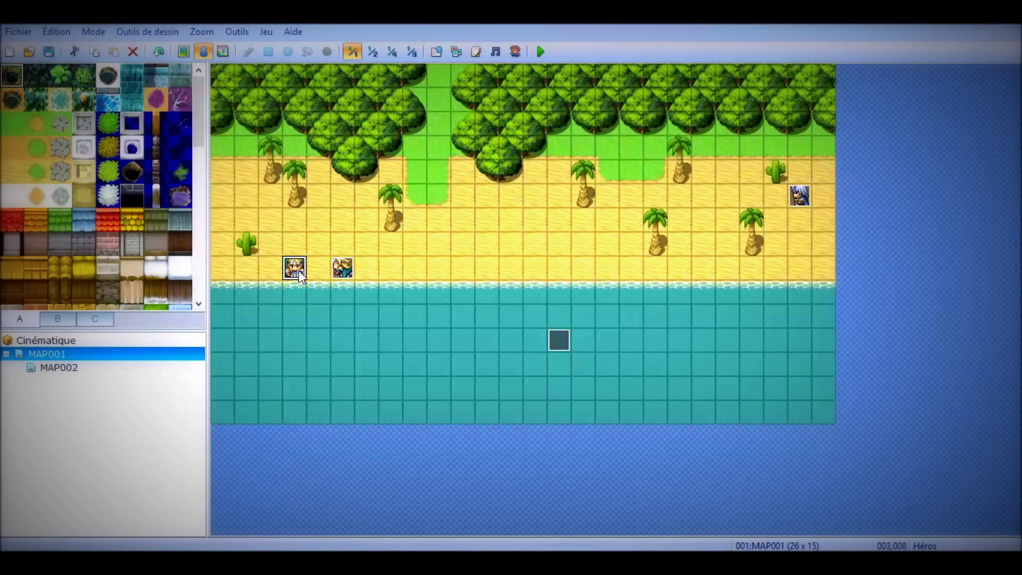
# Review EV001's teleport command to MAP002 (007,012) and locate the destination tile on that map.
pyautogui.doubleClick(564, 344)
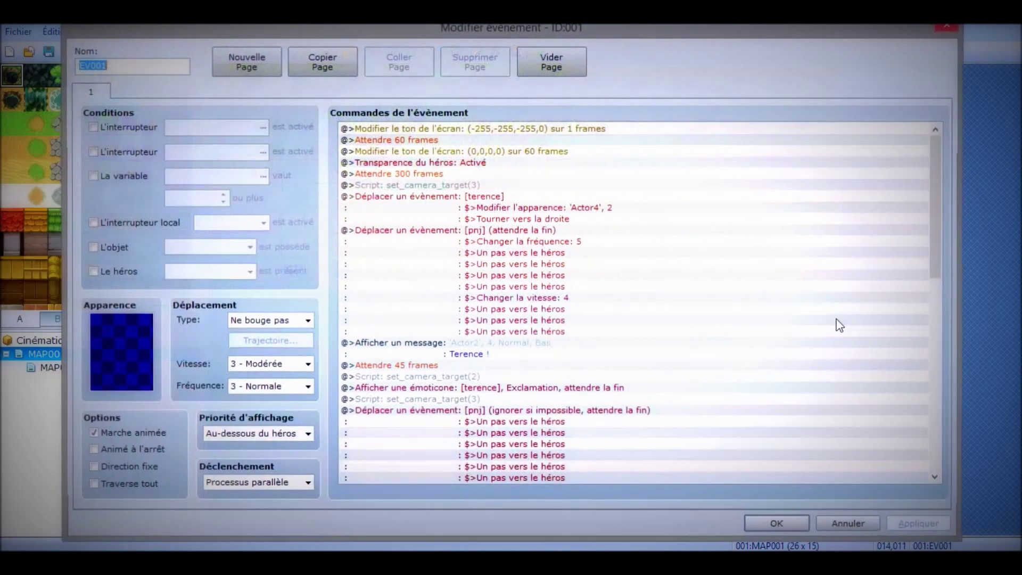
pyautogui.moveTo(935, 219); pyautogui.dragTo(940, 442)
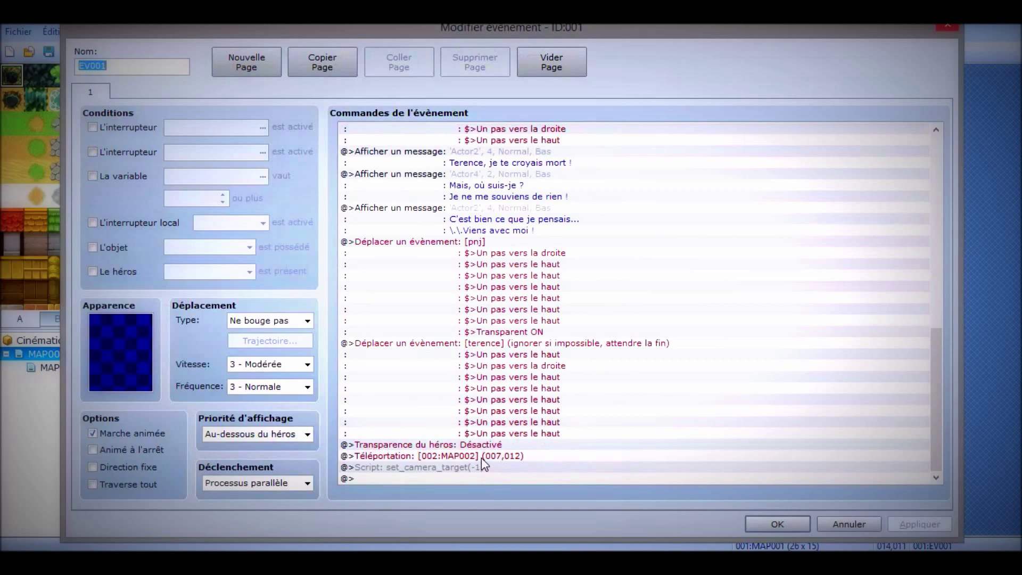
pyautogui.click(772, 518)
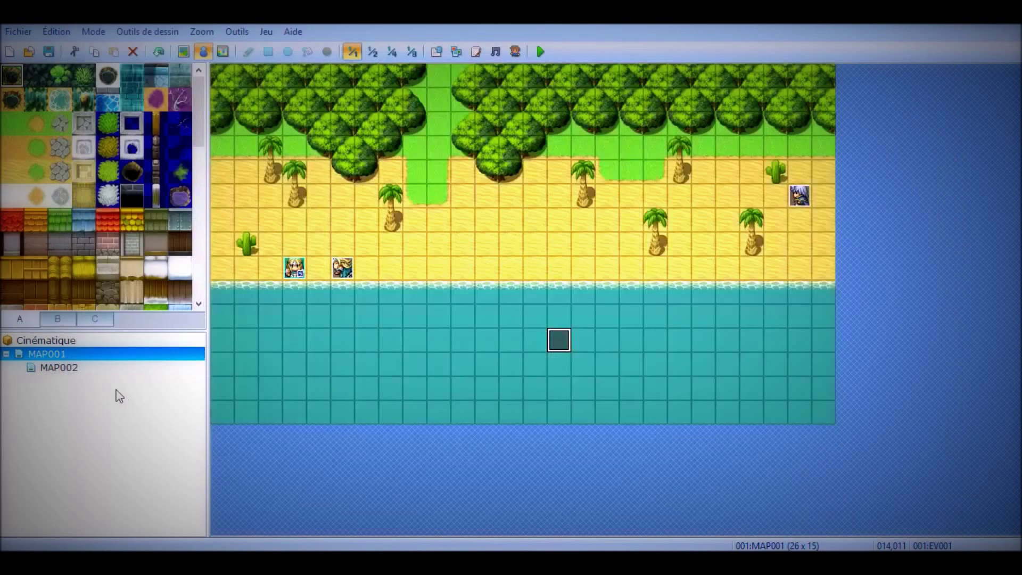
pyautogui.click(107, 368)
pyautogui.click(391, 365)
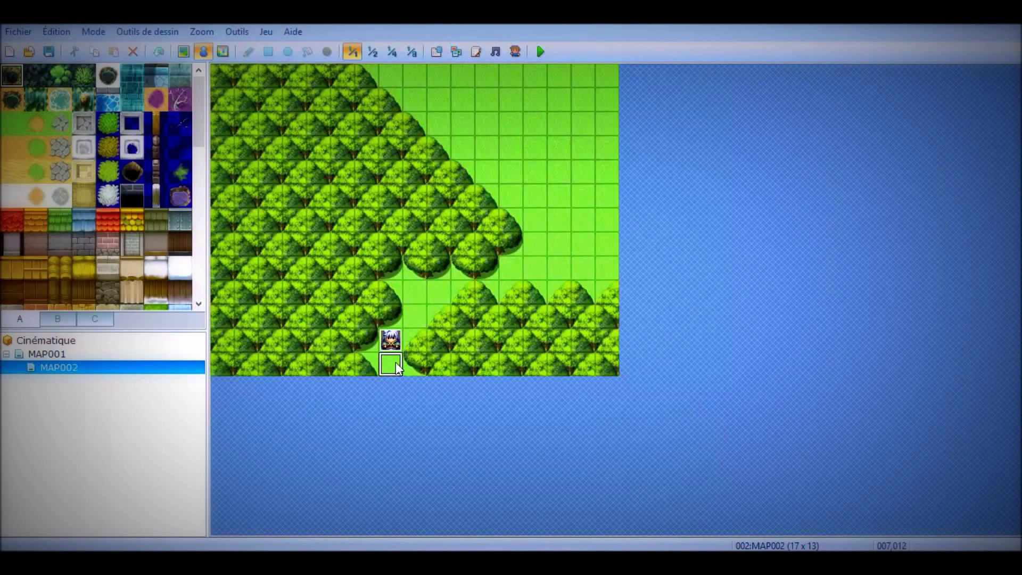
pyautogui.click(92, 354)
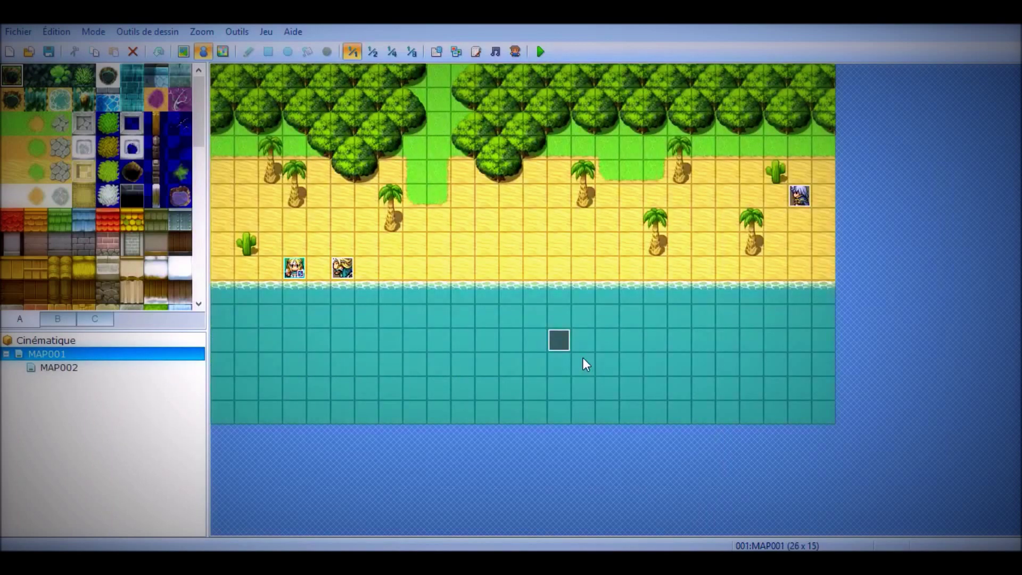
# Open the final set_camera_target(-1) script call in EV001 to examine it, and close the event.
pyautogui.doubleClick(559, 340)
pyautogui.moveTo(937, 240); pyautogui.dragTo(937, 451)
pyautogui.click(469, 468)
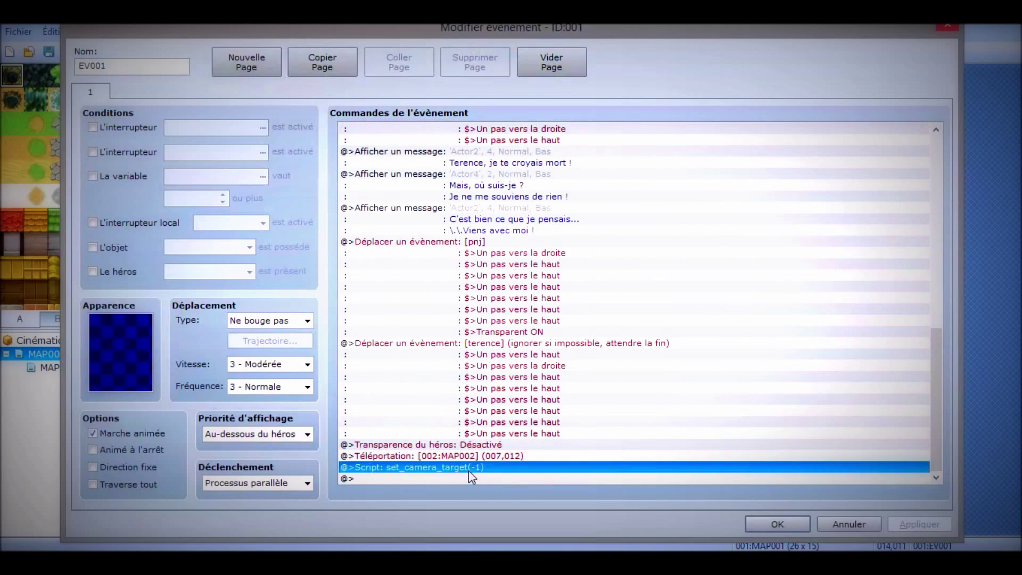
pyautogui.doubleClick(468, 468)
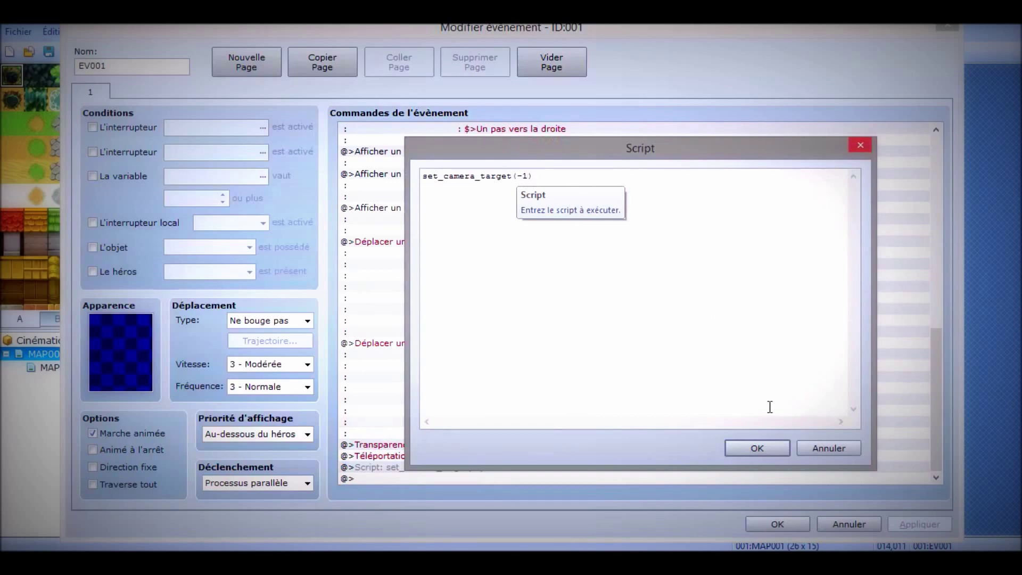
pyautogui.click(757, 448)
pyautogui.click(790, 522)
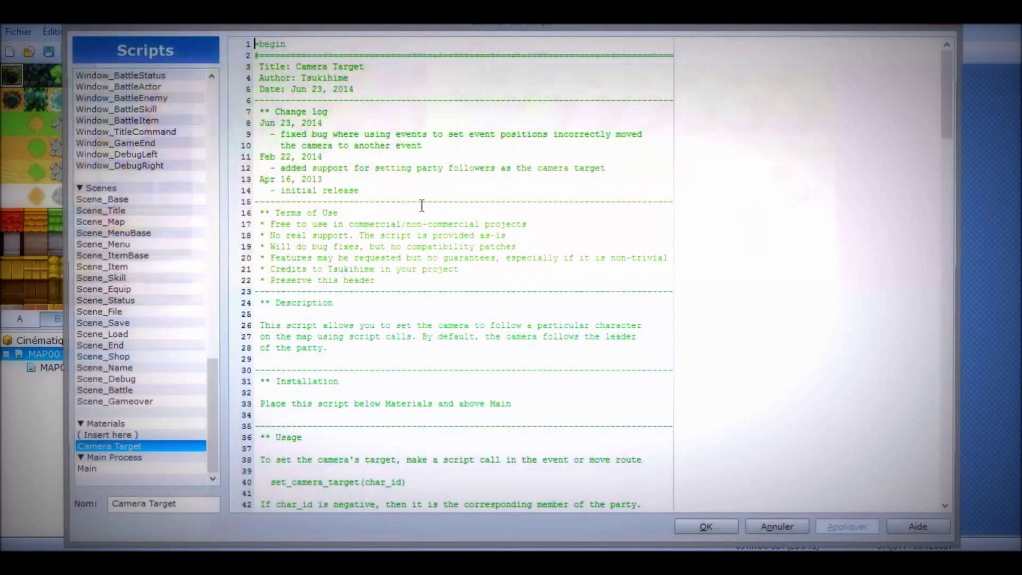
# Read the Camera Target script's usage notes on char_id values and check the terence event's ID on the beach map.
pyautogui.click(476, 51)
pyautogui.scroll(-3, 494, 327)
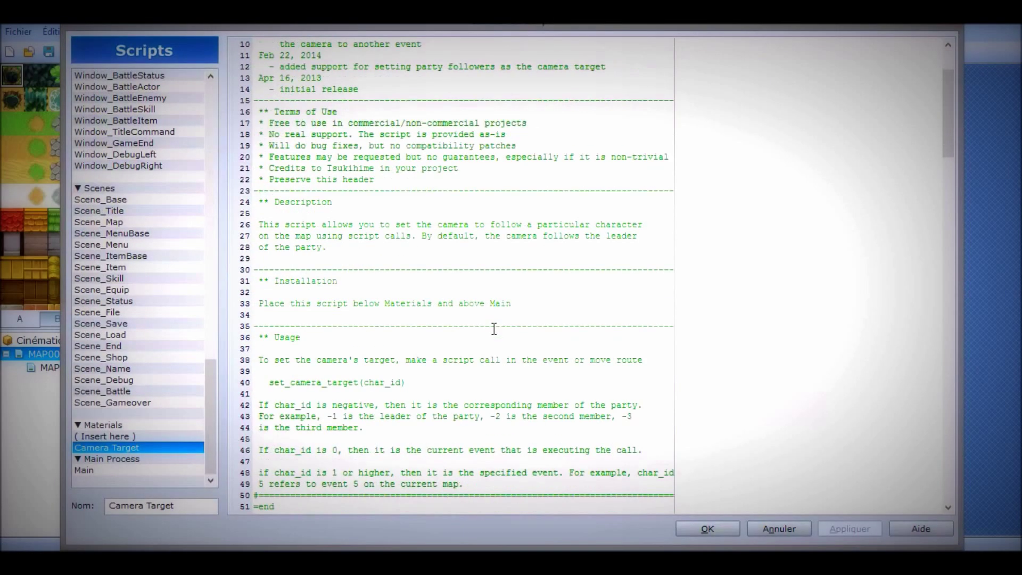
pyautogui.scroll(-3, 493, 330)
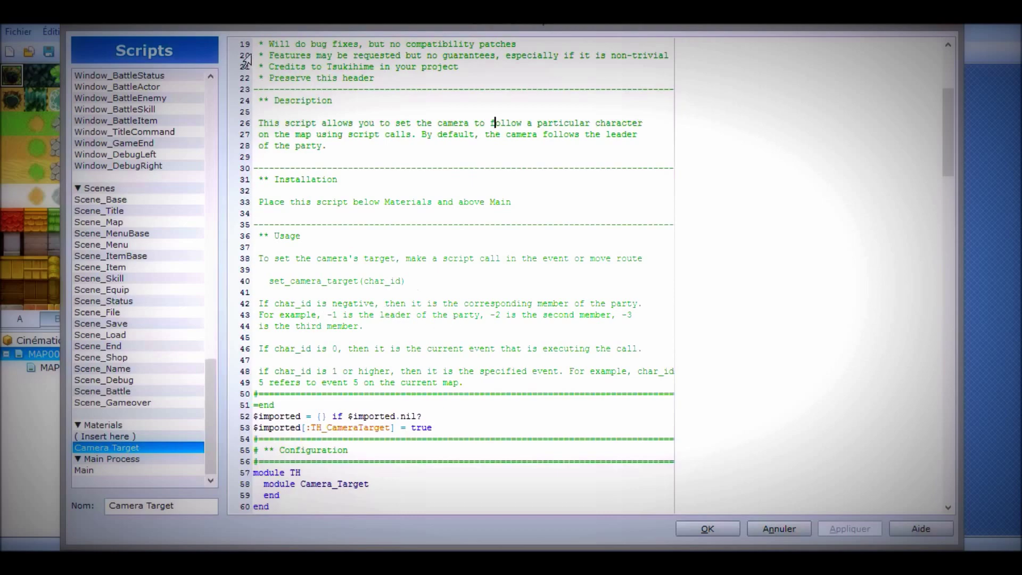
pyautogui.moveTo(240, 26); pyautogui.dragTo(559, 339)
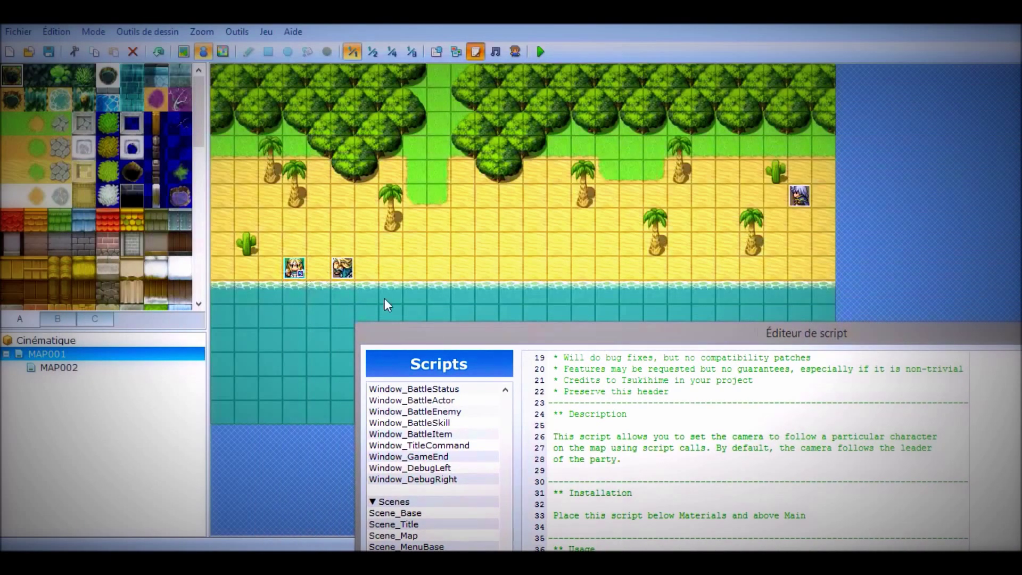
pyautogui.moveTo(461, 335); pyautogui.dragTo(178, 16)
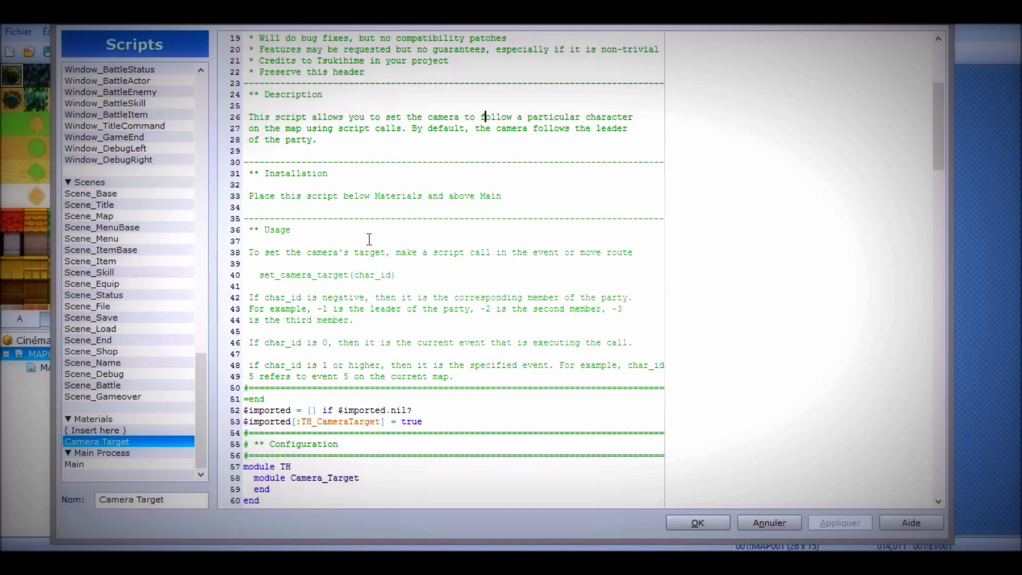
pyautogui.click(702, 519)
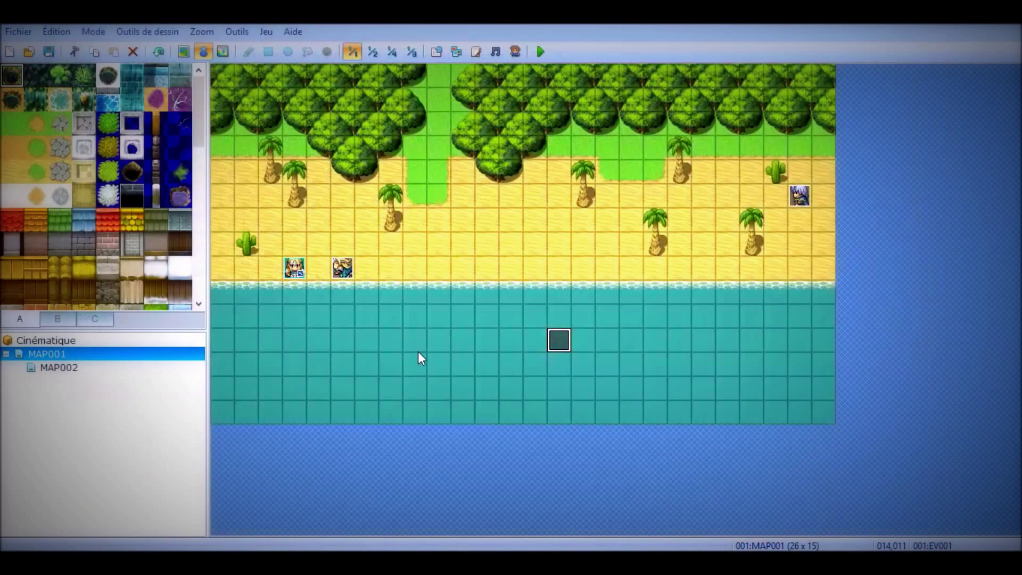
pyautogui.click(337, 271)
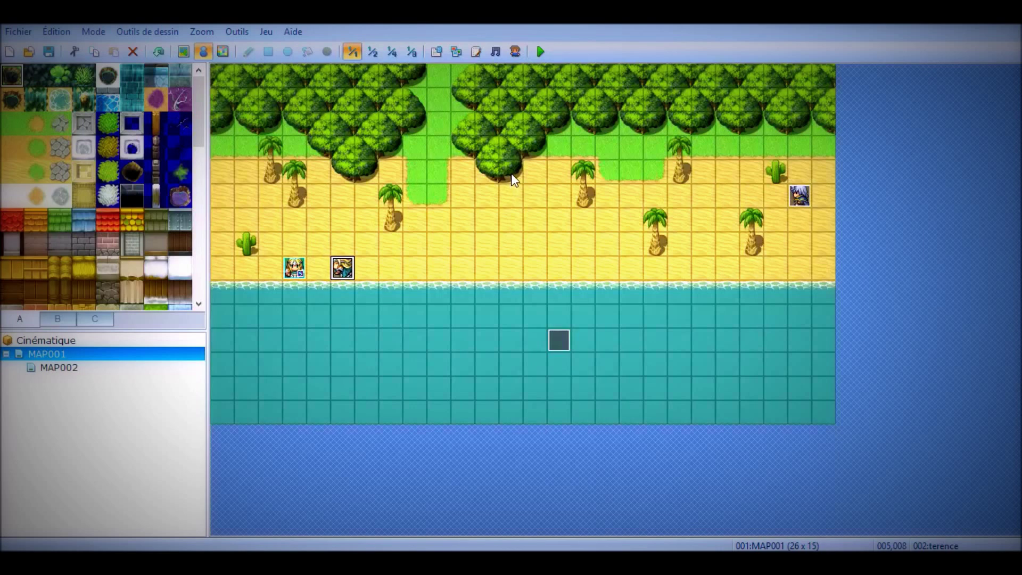
# Playtest a new game, advance through the cutscene's dialogue until the teleport to the forest map, and close the game.
pyautogui.click(540, 52)
pyautogui.click(474, 320)
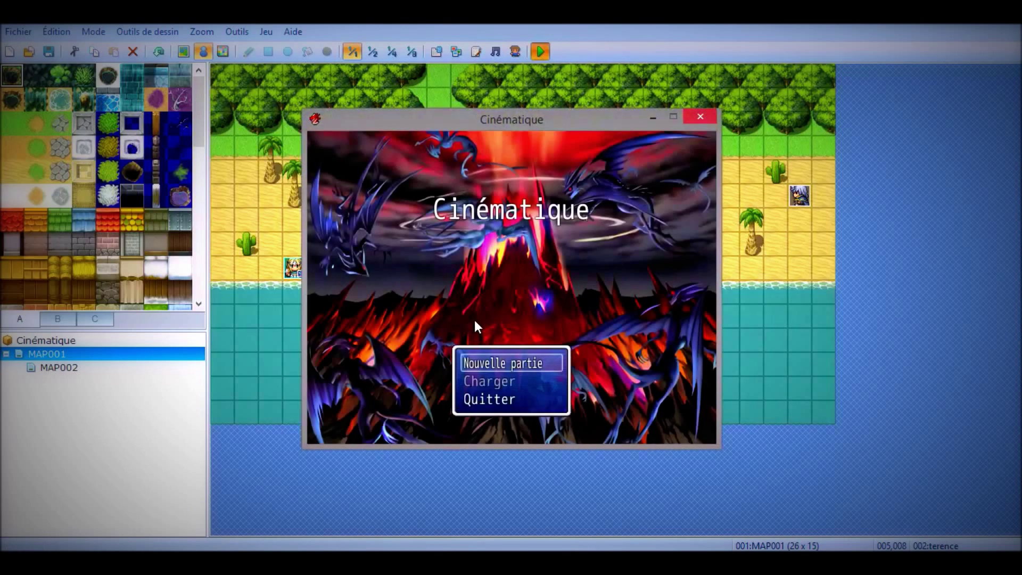
pyautogui.press('Return')
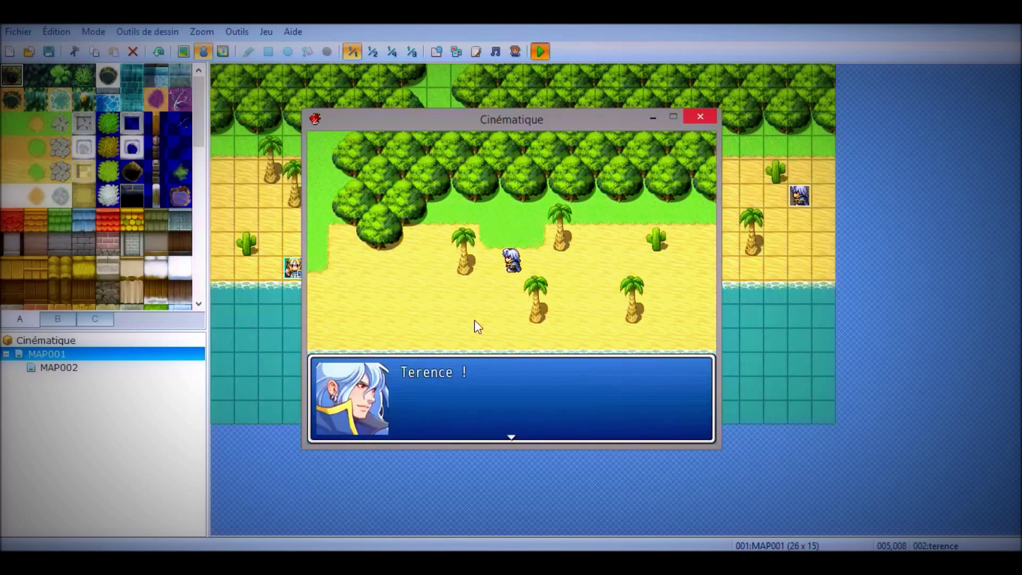
pyautogui.press('Return')
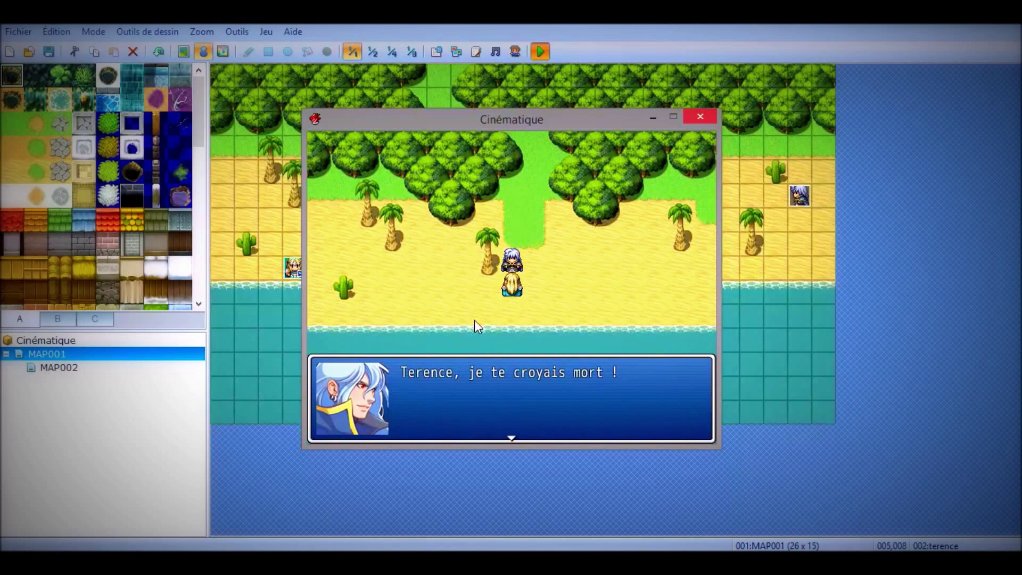
pyautogui.press('Return')
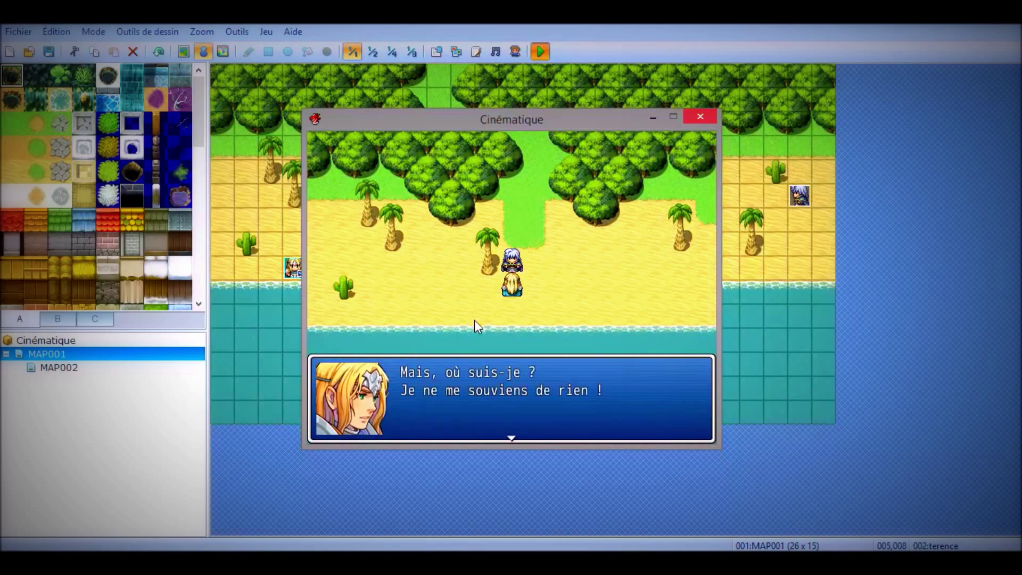
pyautogui.press('Return')
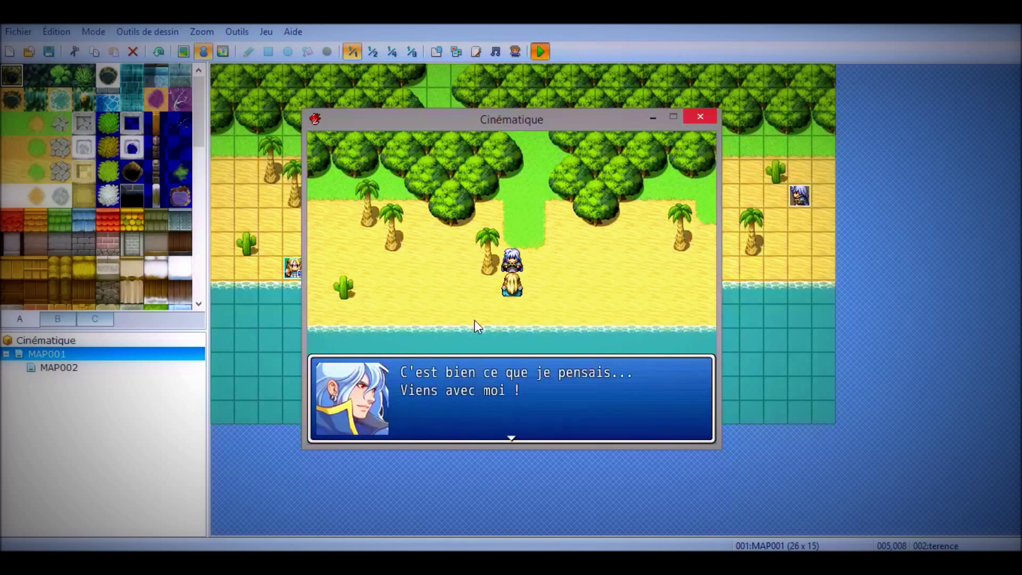
pyautogui.press('Return')
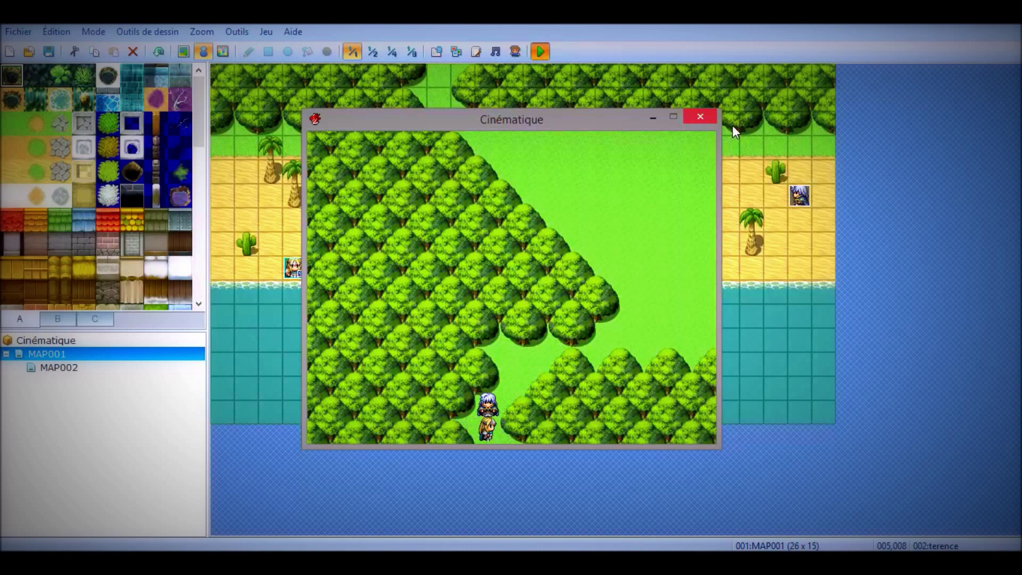
pyautogui.click(709, 116)
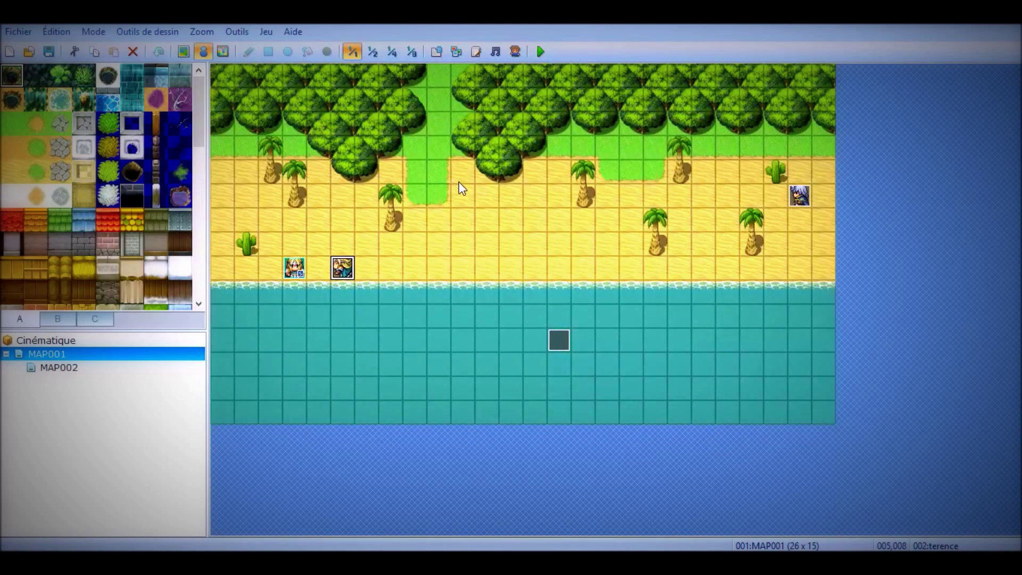
# Add a Show Picture command with number 1 and no image after EV001's final script call, and save the event.
pyautogui.doubleClick(565, 342)
pyautogui.moveTo(930, 174); pyautogui.dragTo(928, 445)
pyautogui.click(461, 479)
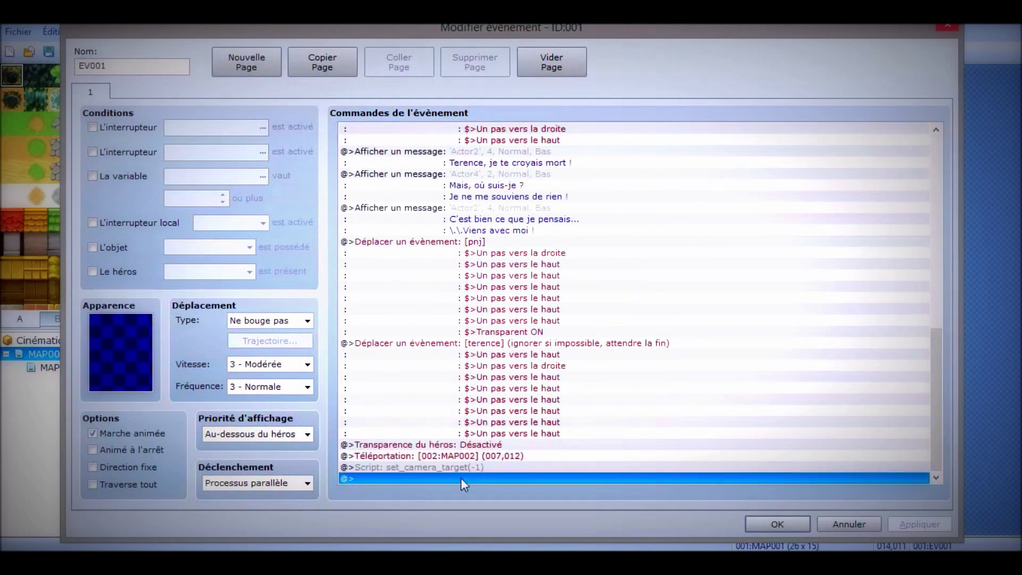
pyautogui.doubleClick(461, 477)
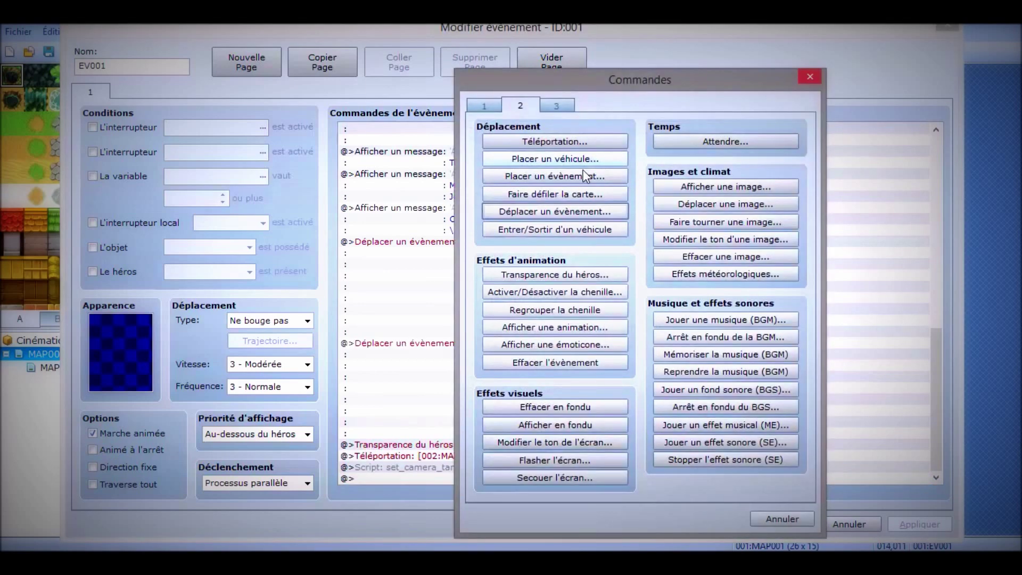
pyautogui.click(735, 188)
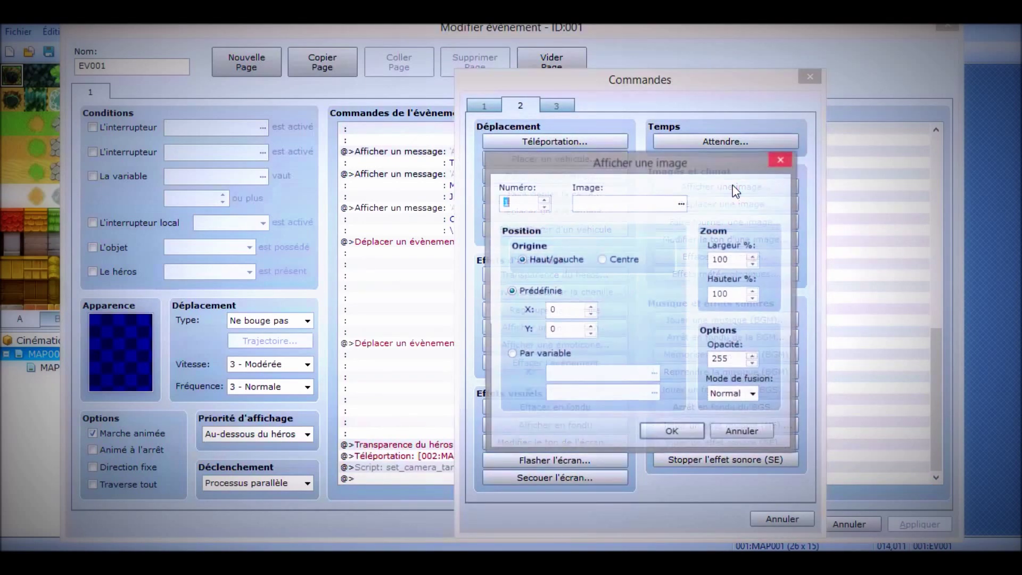
pyautogui.click(682, 204)
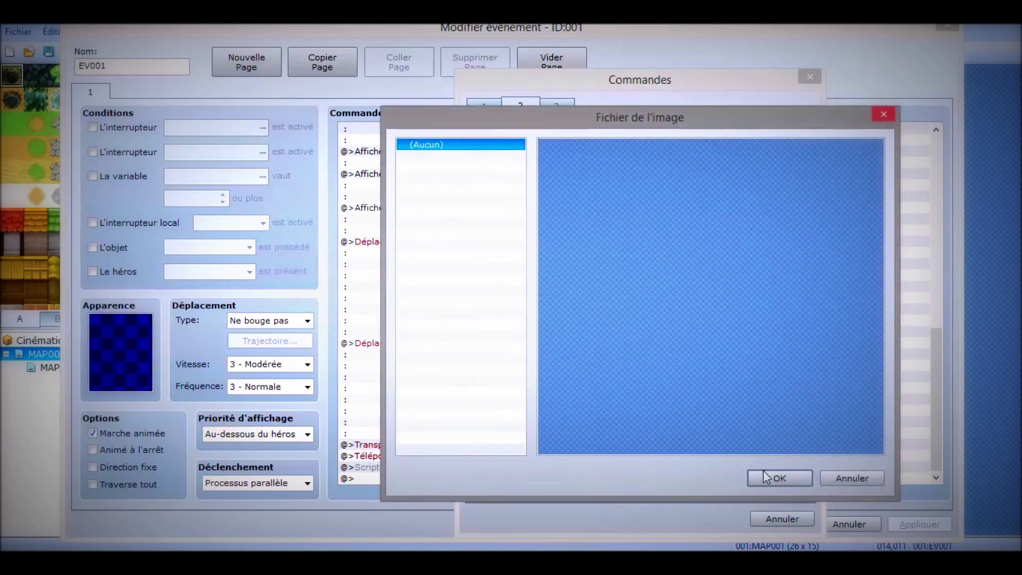
pyautogui.click(766, 477)
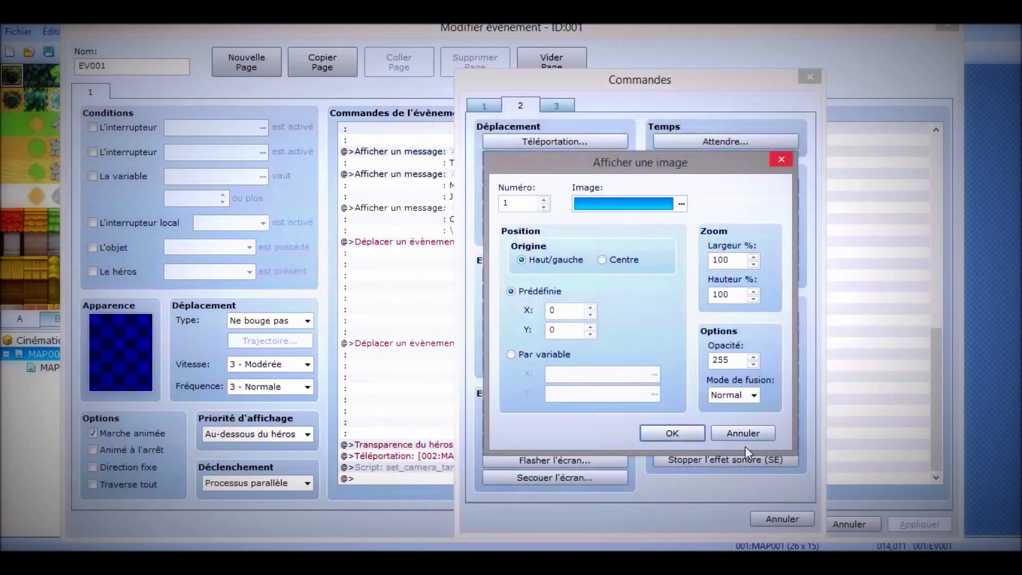
pyautogui.click(676, 430)
pyautogui.click(778, 524)
# Show where pictures are imported into the Graphics/Pictures resource folder, and close the resource manager without importing any file.
pyautogui.click(456, 52)
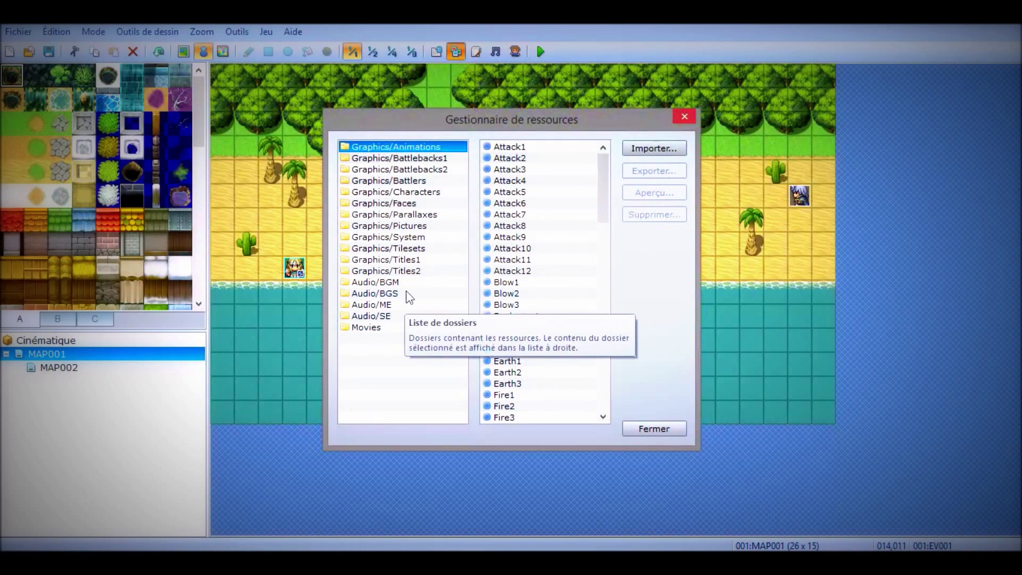
pyautogui.click(435, 225)
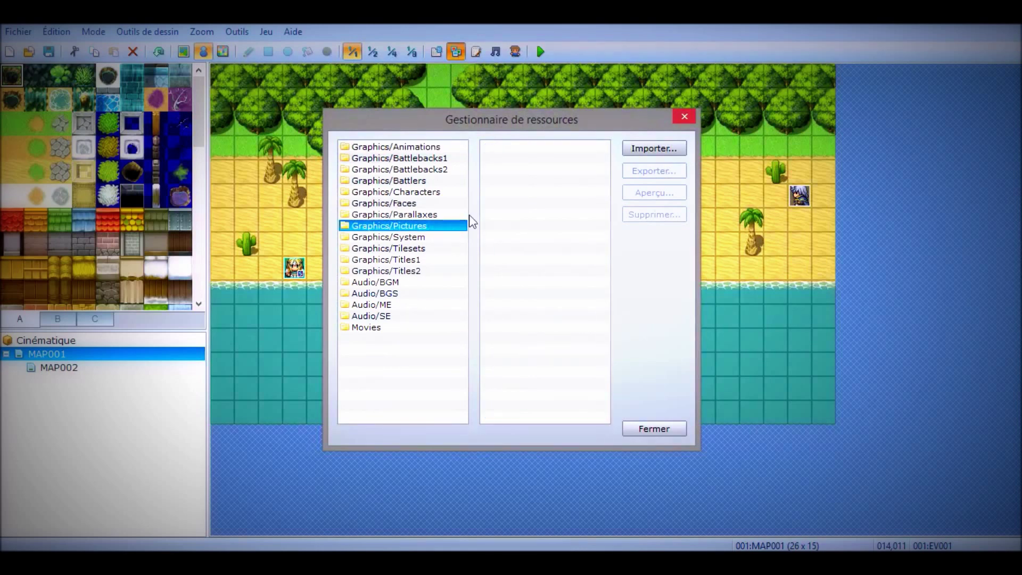
pyautogui.click(671, 149)
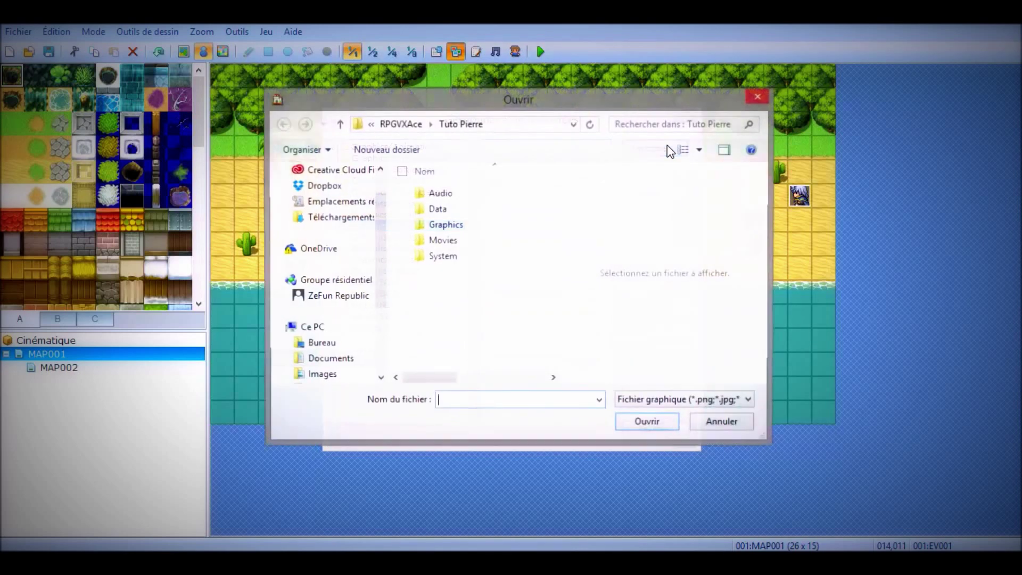
pyautogui.click(758, 96)
pyautogui.click(682, 117)
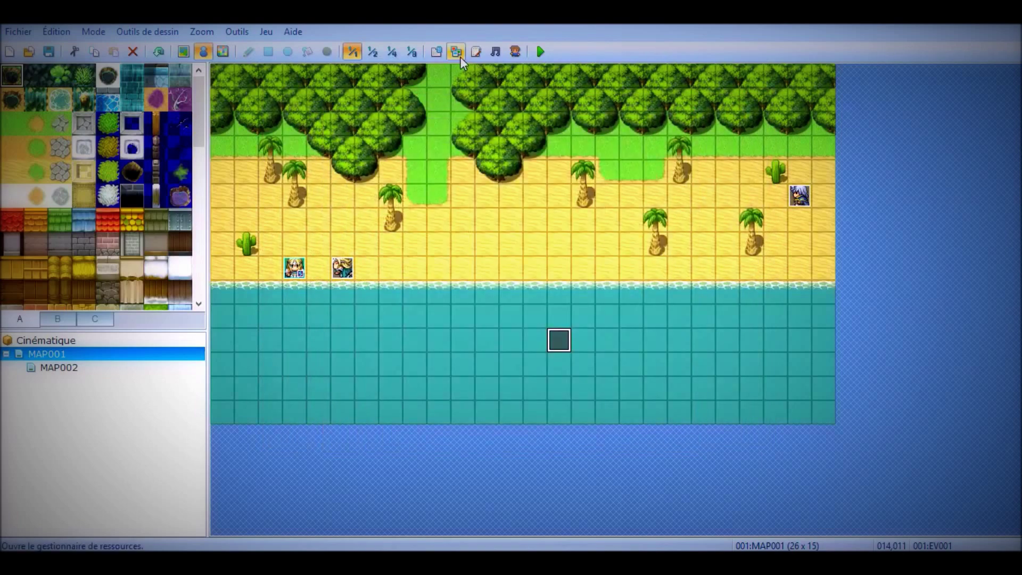
# Reopen EV001's Show Picture command, try picture number 2, examine the blend mode options, and discard the change.
pyautogui.doubleClick(559, 340)
pyautogui.moveTo(938, 184); pyautogui.dragTo(938, 377)
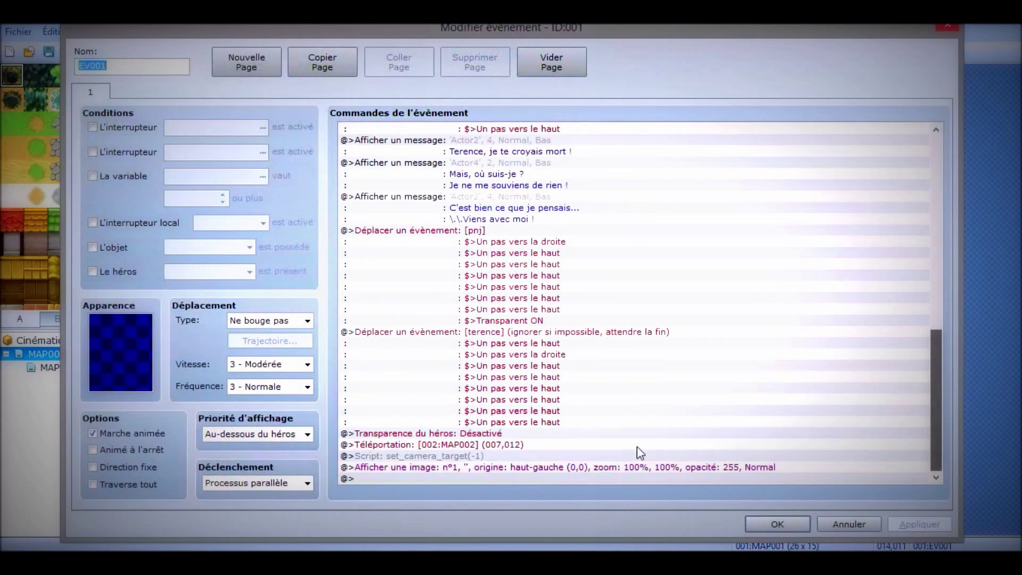
pyautogui.click(578, 467)
pyautogui.doubleClick(579, 467)
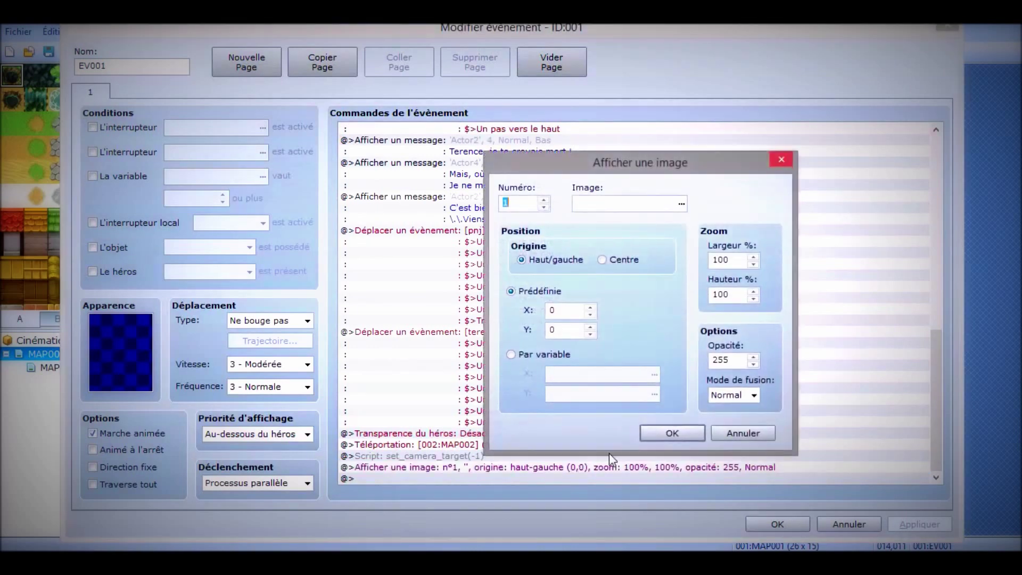
pyautogui.click(544, 200)
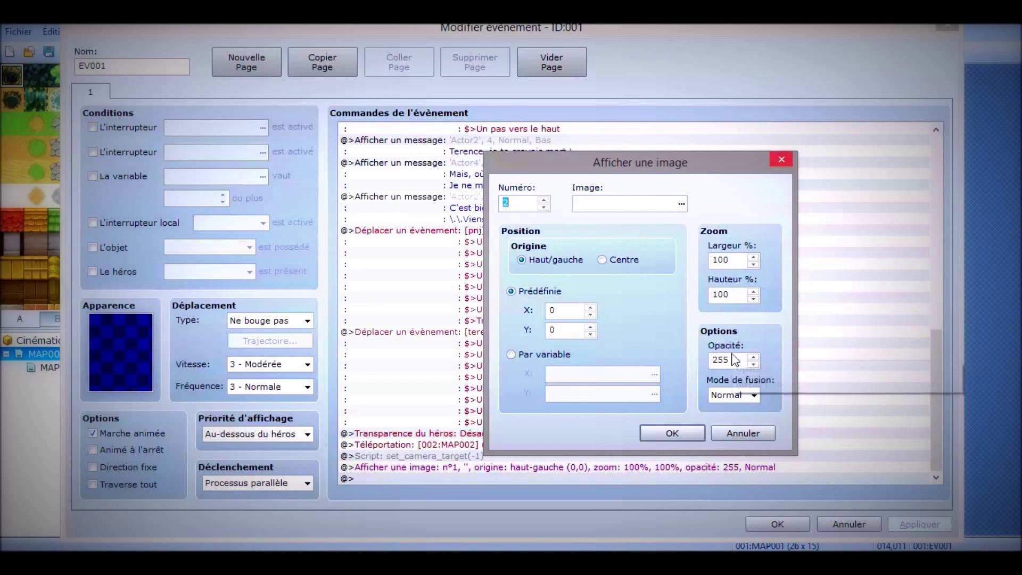
pyautogui.click(753, 395)
pyautogui.click(753, 395)
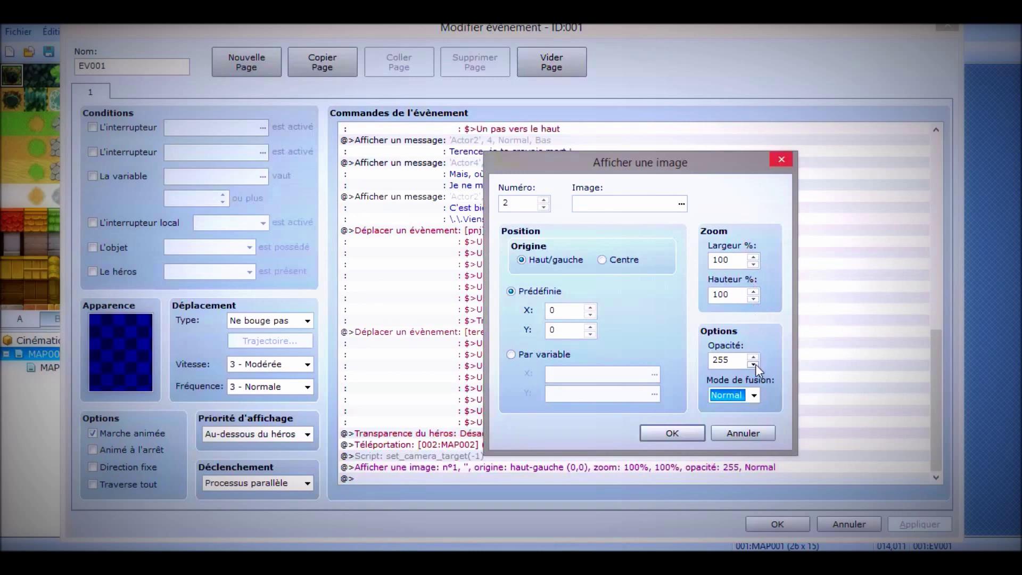
pyautogui.click(729, 433)
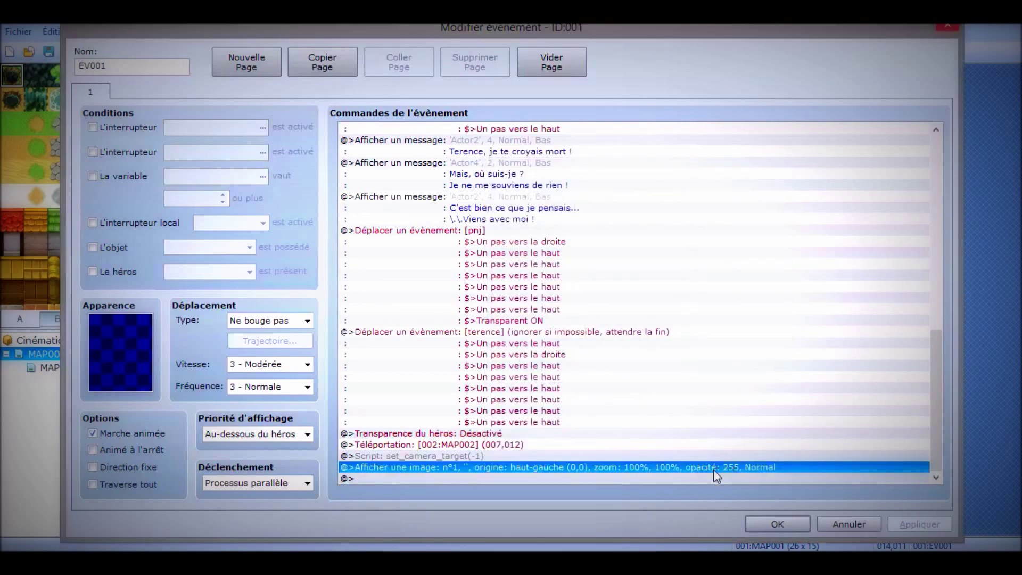
# Examine the settings of the Erase Picture and Weather Effects commands without adding either to EV001.
pyautogui.doubleClick(714, 477)
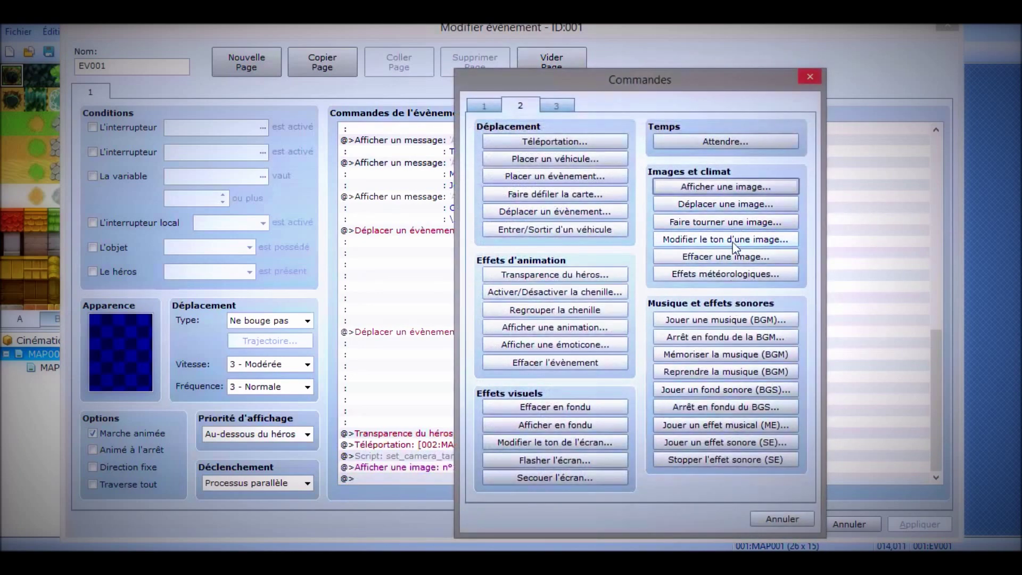
pyautogui.click(726, 259)
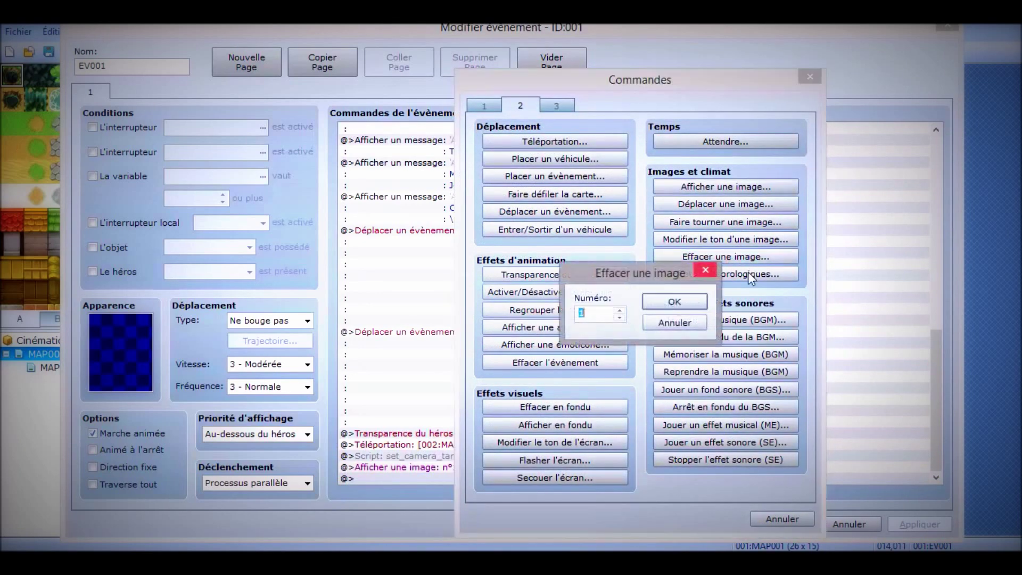
pyautogui.click(706, 271)
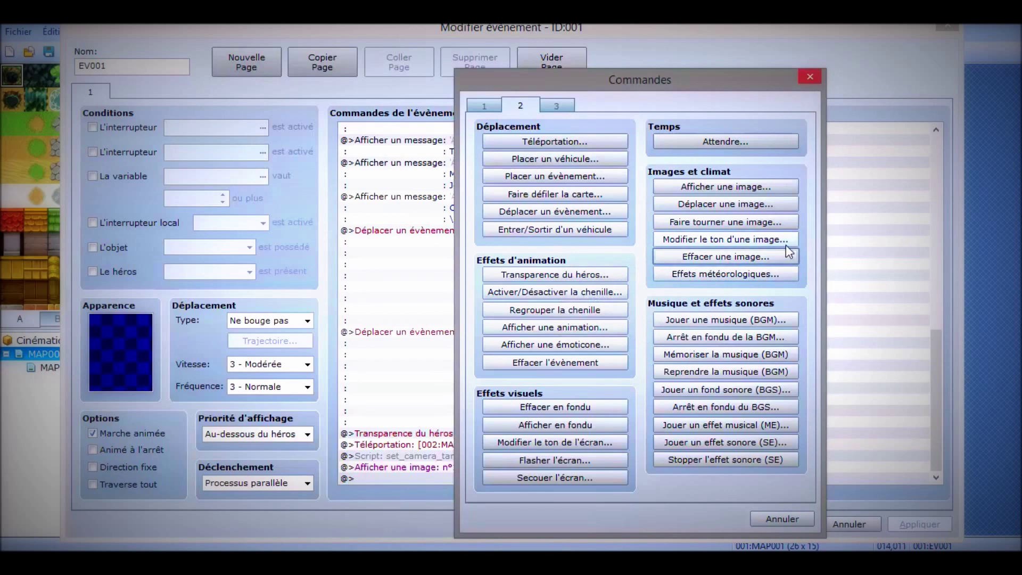
pyautogui.click(766, 273)
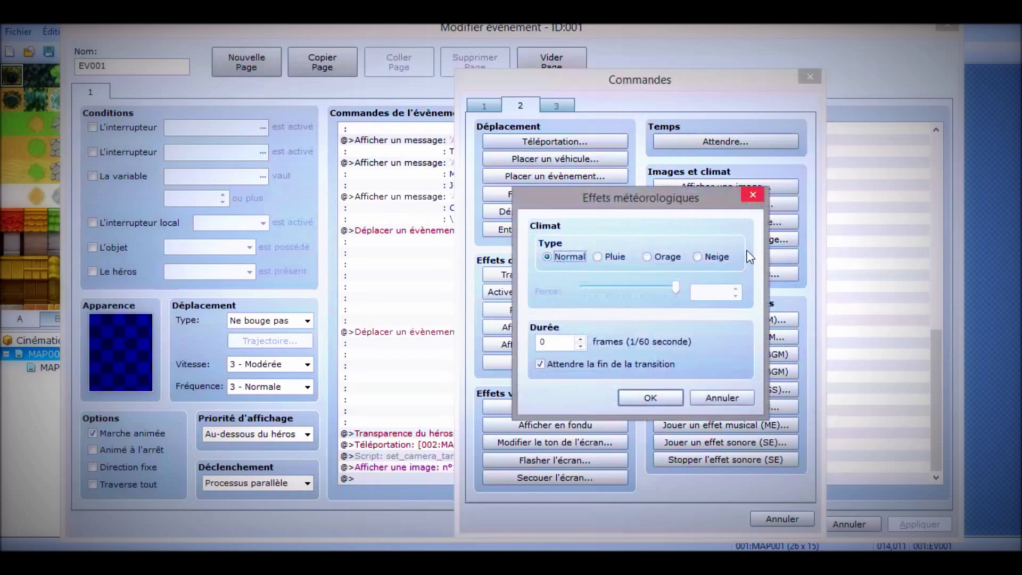
pyautogui.click(753, 195)
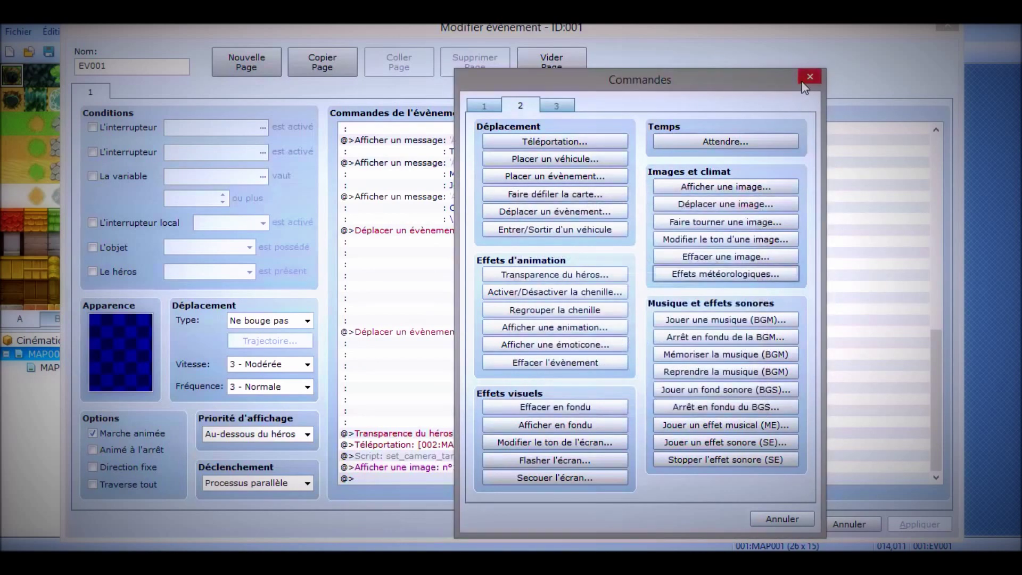
pyautogui.click(808, 77)
# Delete the Show Picture command from the end of EV001 and save the event.
pyautogui.click(631, 465)
pyautogui.press('Delete')
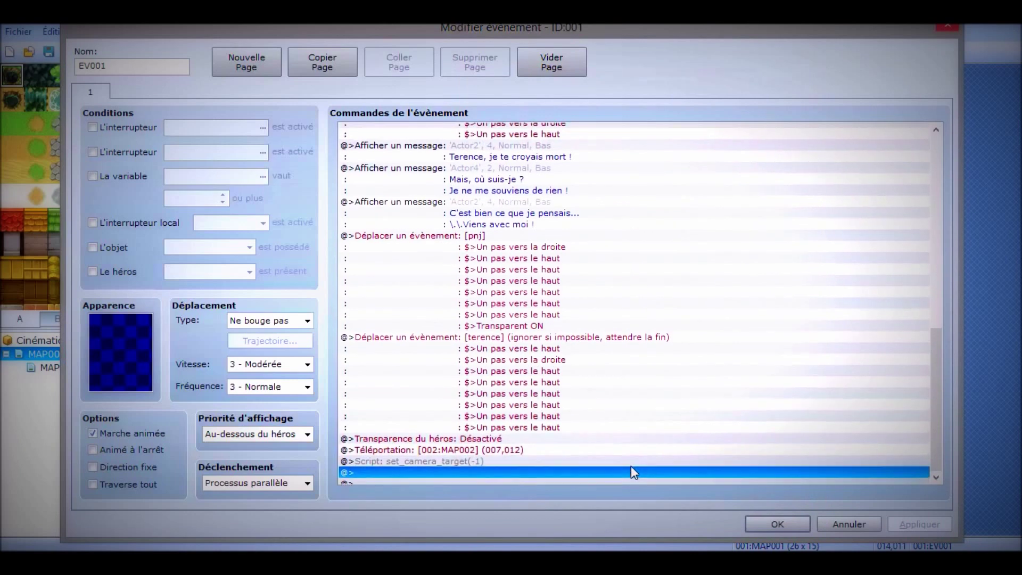
pyautogui.click(768, 528)
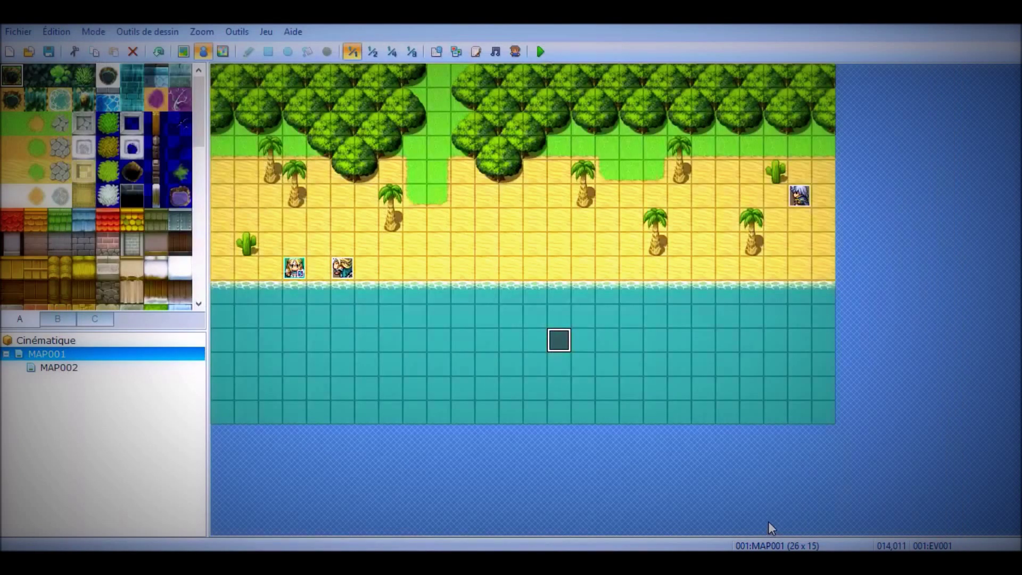